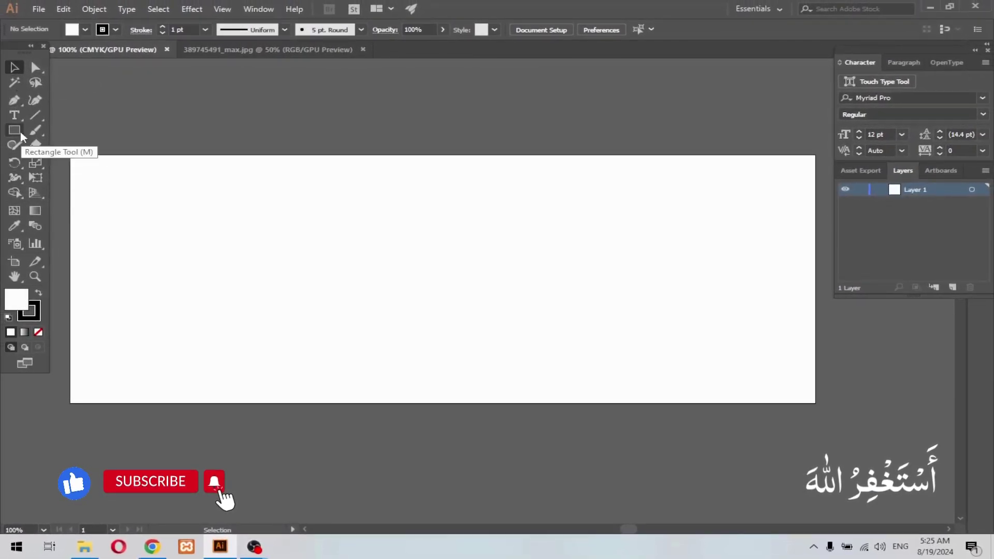
Draw a rectangle from the artboard's top-left corner to its bottom-right corner.
click(14, 130)
drag(70, 155, 816, 402)
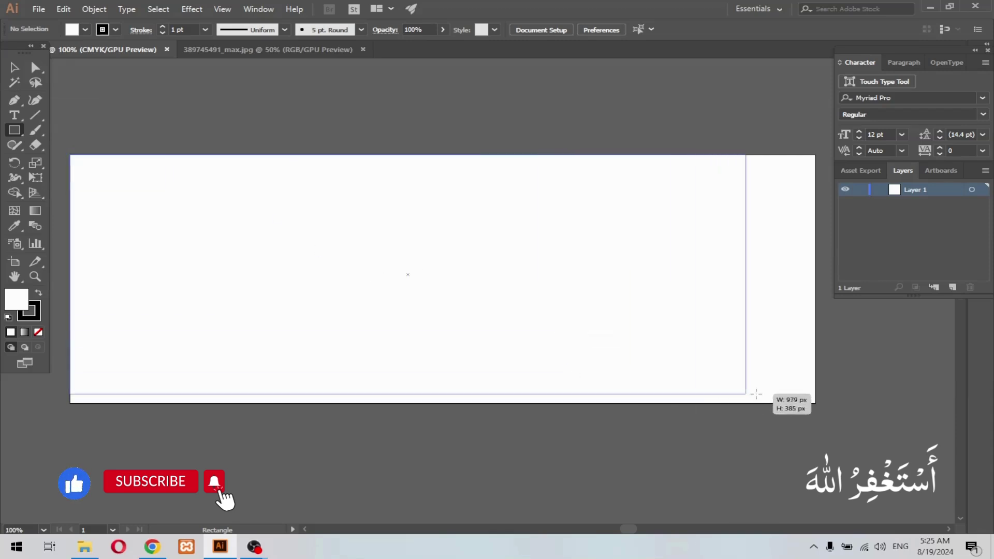
Remove the background rectangle's outline by setting its stroke to None.
click(114, 26)
key(slash)
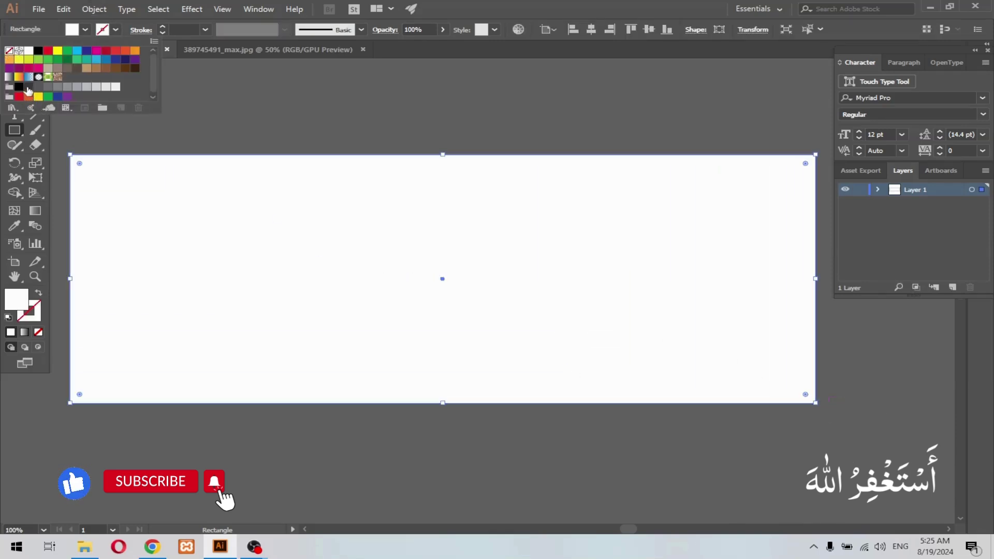
click(9, 77)
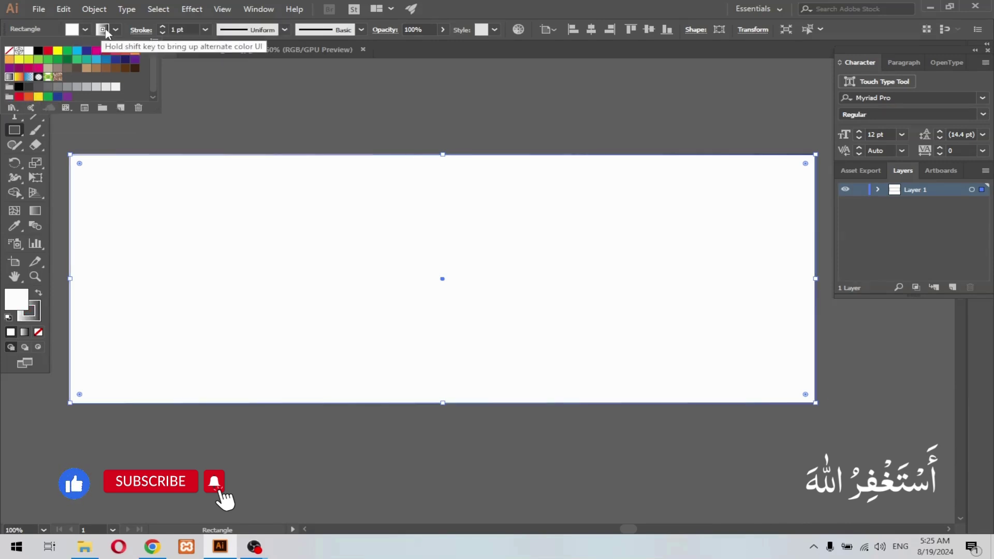
click(9, 51)
click(85, 29)
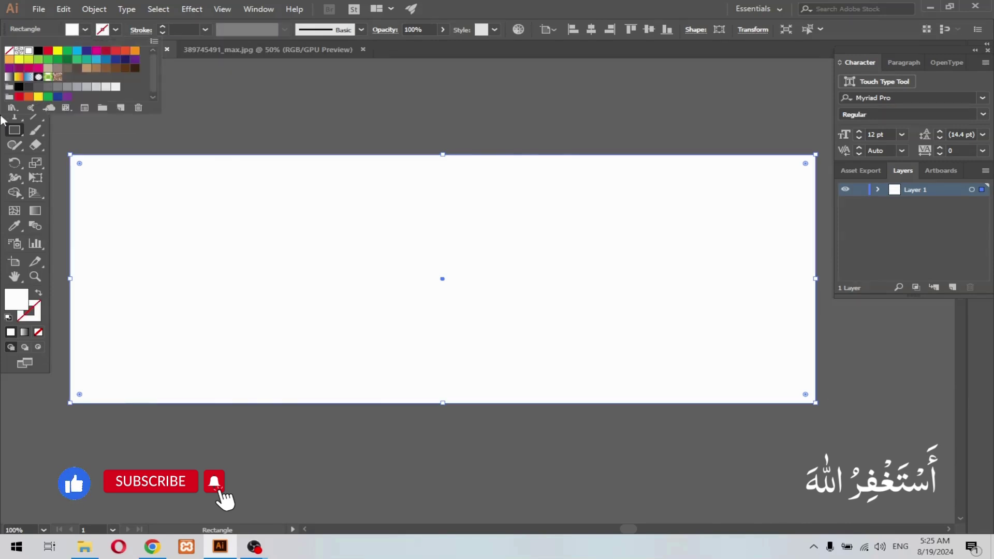
Give the rectangle a gradient fill with a black left stop and a grey middle stop.
click(10, 77)
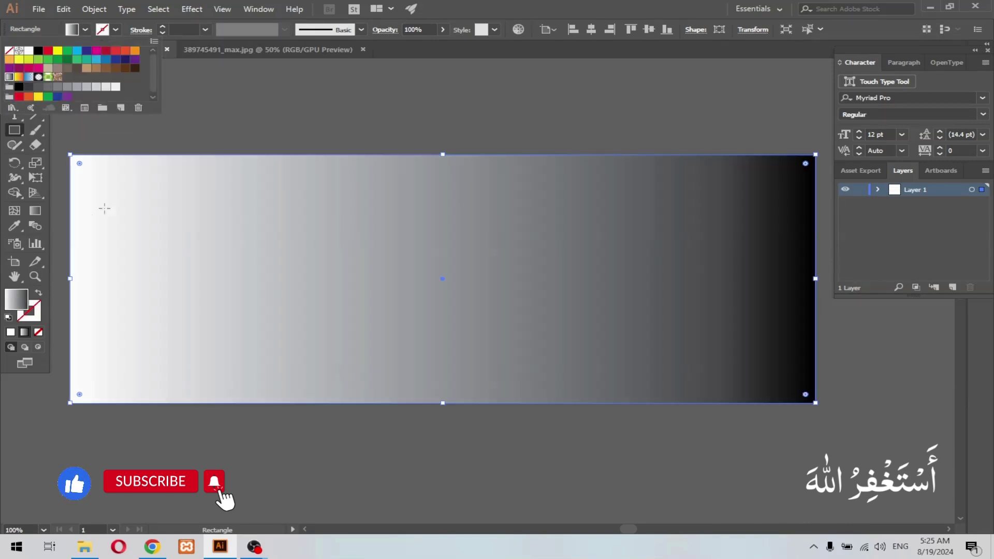
click(38, 213)
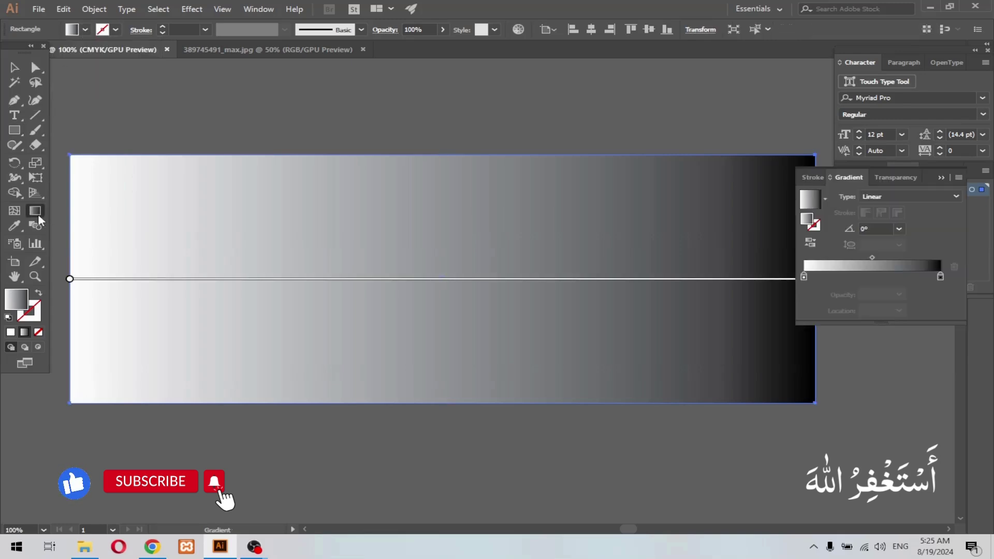
click(803, 276)
double_click(804, 276)
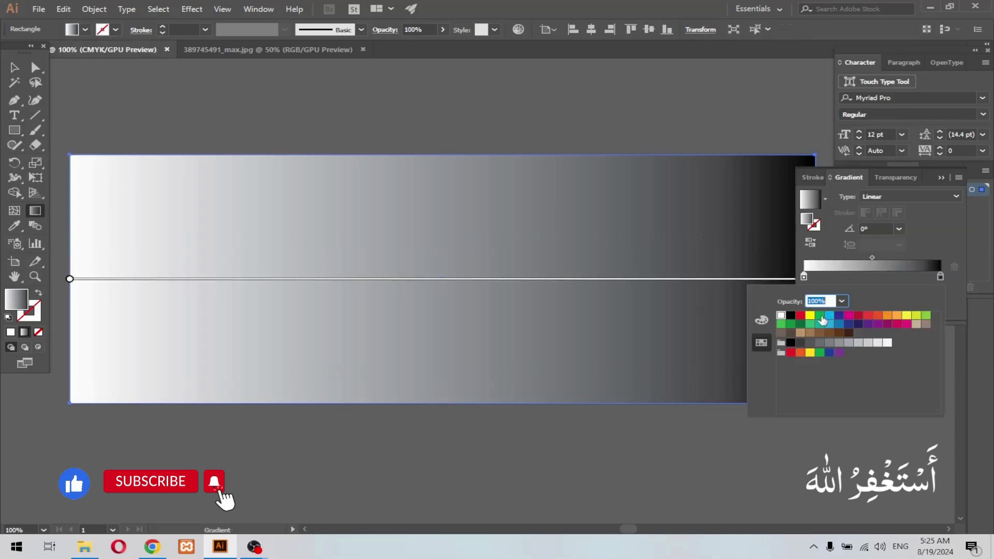
click(795, 346)
click(876, 277)
double_click(876, 277)
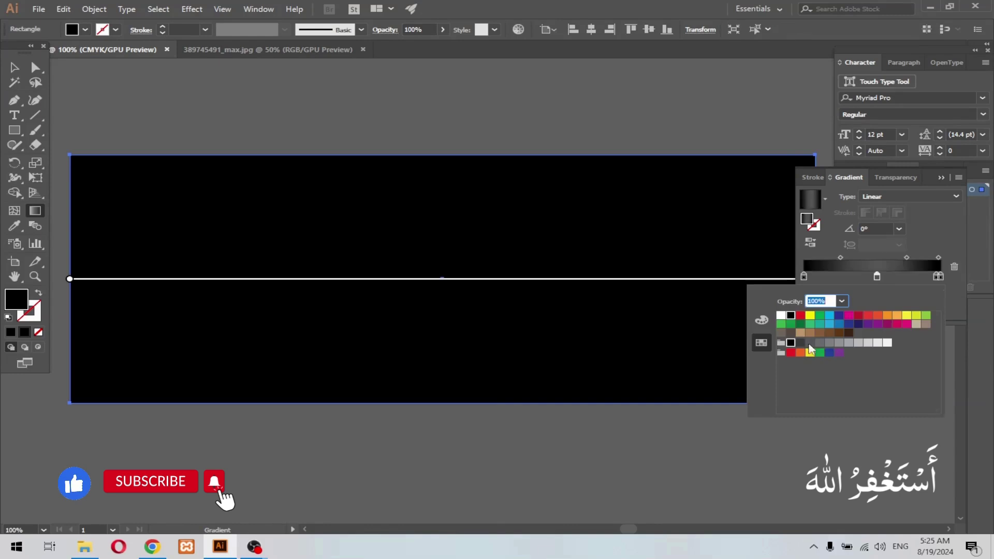
click(849, 342)
Make the gradient radial at full opacity and shift the midpoints to tighten the central glow.
click(899, 294)
click(909, 196)
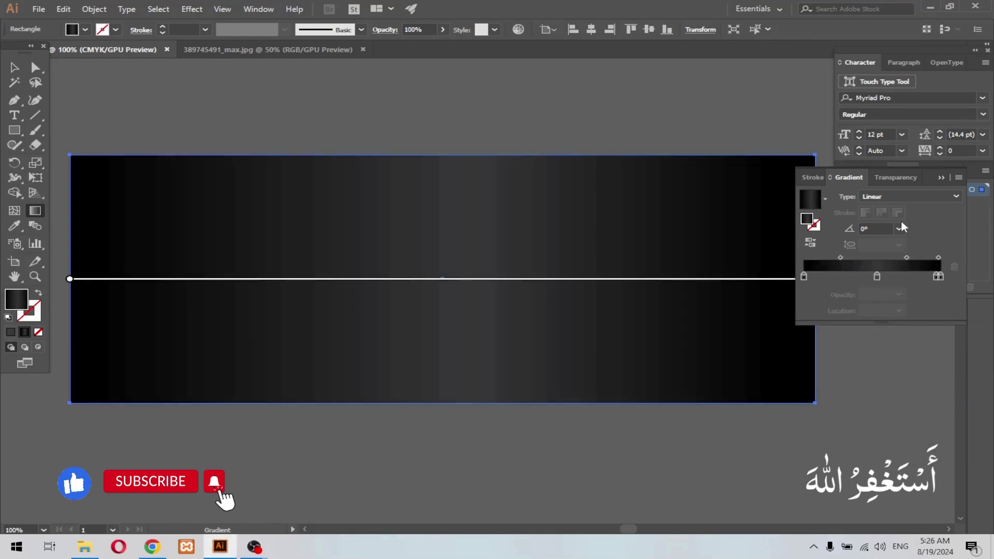
click(901, 218)
mouse_move(876, 277)
mouse_down()
mouse_move(910, 257)
mouse_move(838, 277)
mouse_up()
drag(899, 258, 876, 258)
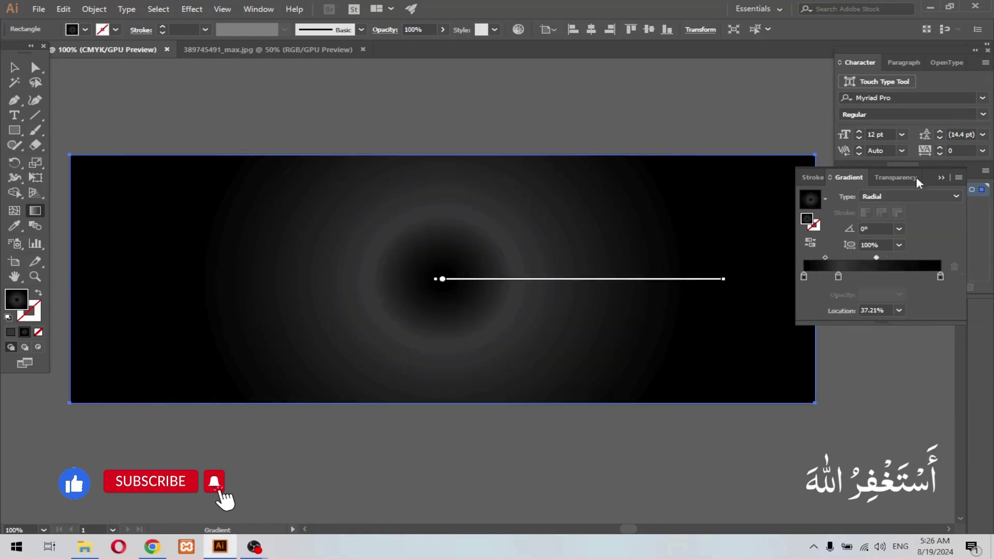
drag(233, 439, 654, 111)
key(ctrl+z)
drag(875, 258, 864, 258)
key(v)
click(271, 98)
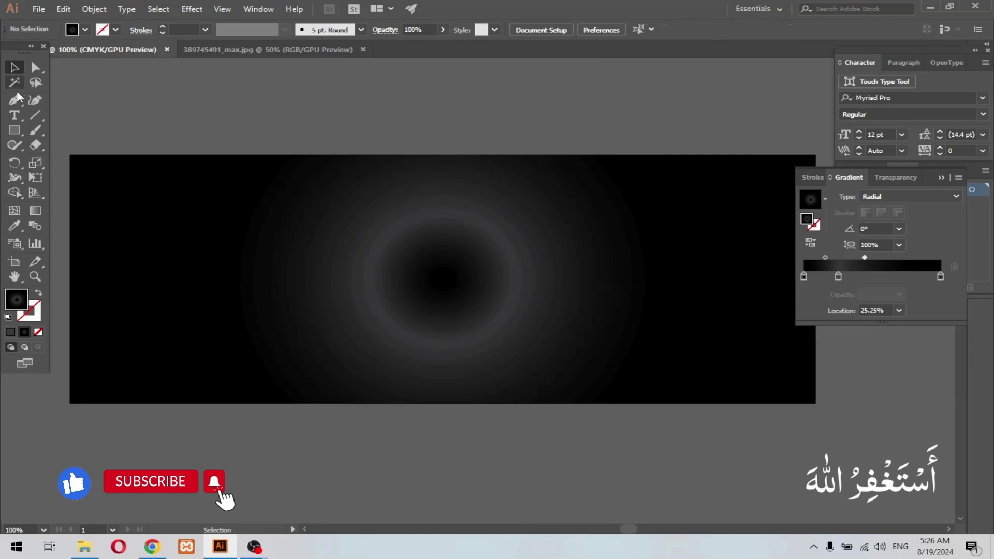
Type YOUR LOGO on the banner's left side and enlarge it to about 27.5 pt.
click(15, 115)
click(153, 239)
key(Delete)
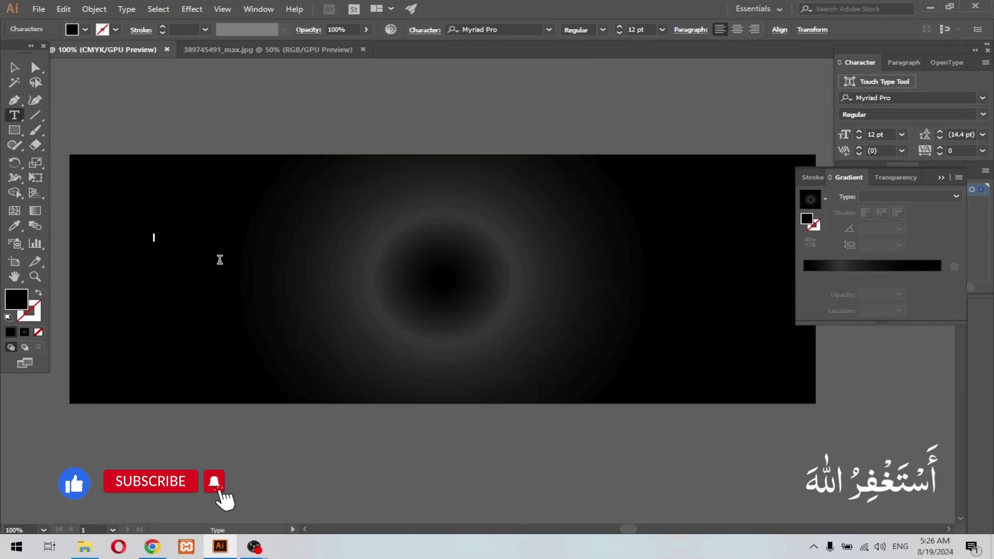
key(Escape)
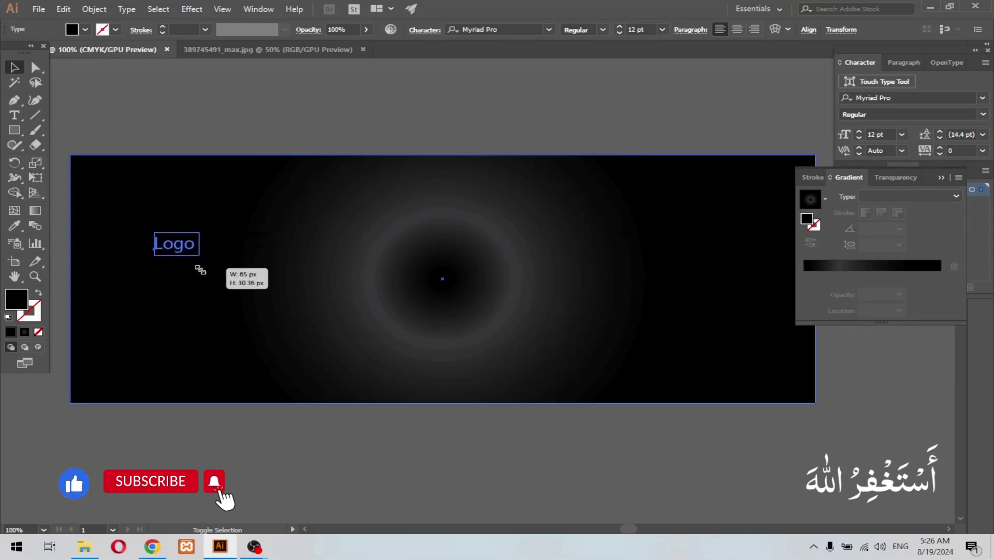
mouse_move(178, 246)
mouse_down()
mouse_move(198, 254)
mouse_move(145, 140)
mouse_up()
Make the YOUR LOGO text white.
key(t)
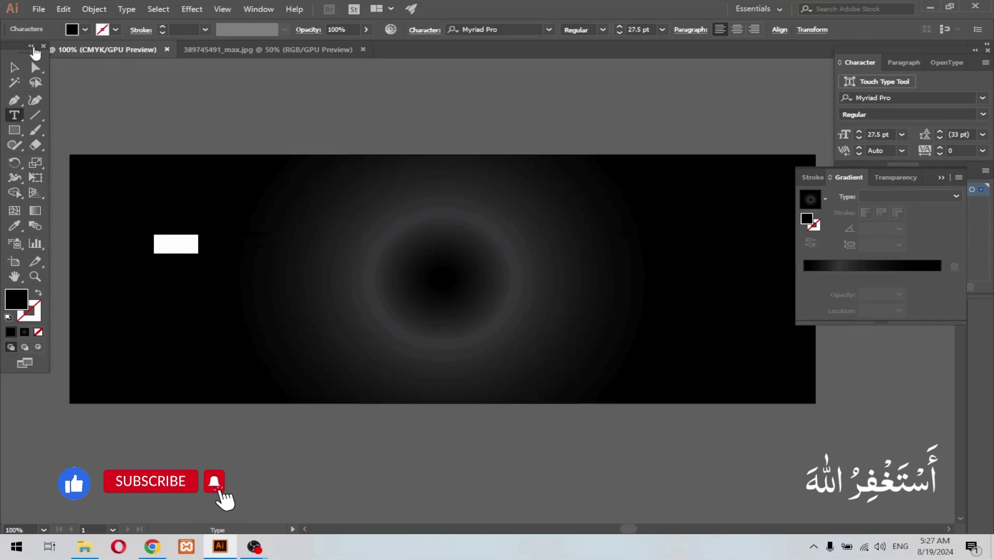
click(83, 31)
click(17, 56)
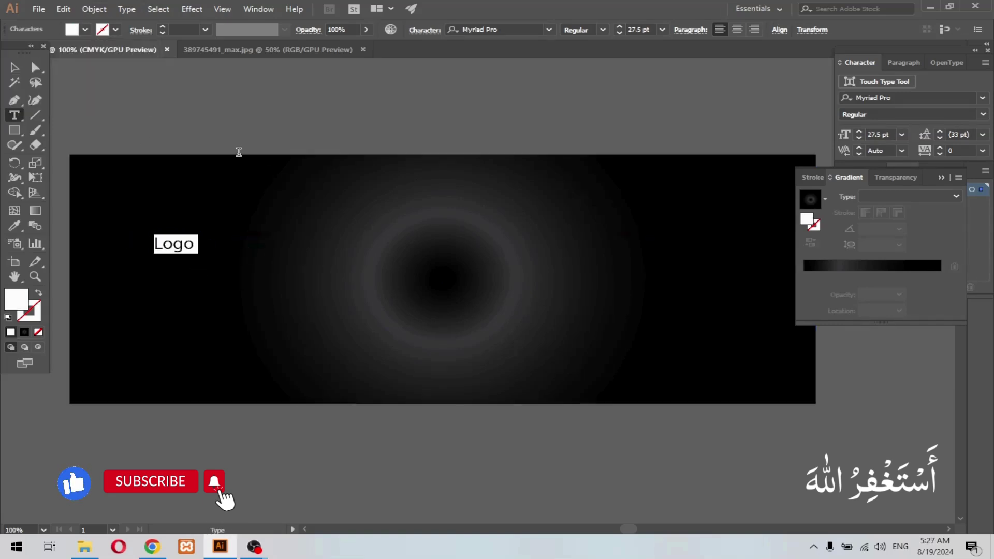
click(196, 248)
text(YOUR LOGO)
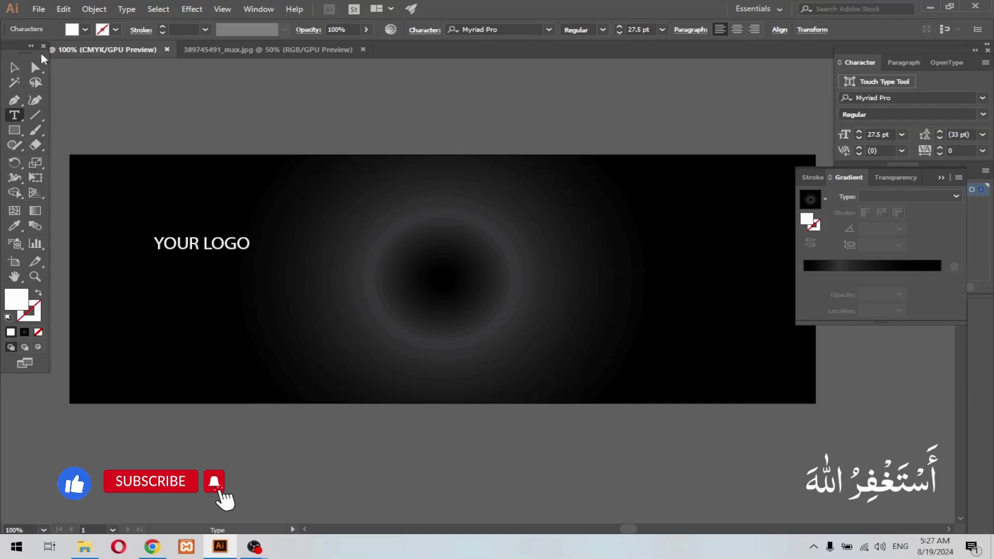
click(15, 83)
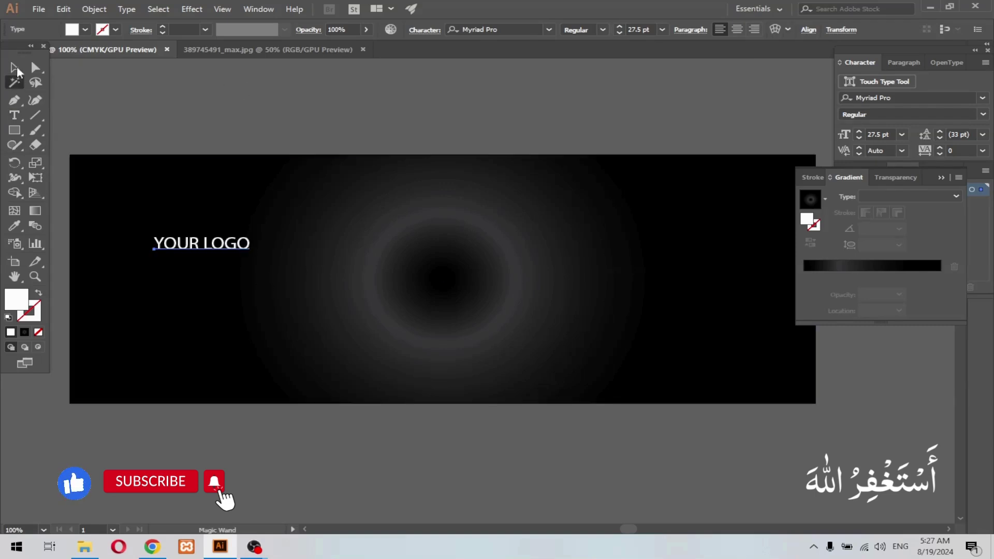
Set the YOUR LOGO font to Poppins Medium.
click(15, 68)
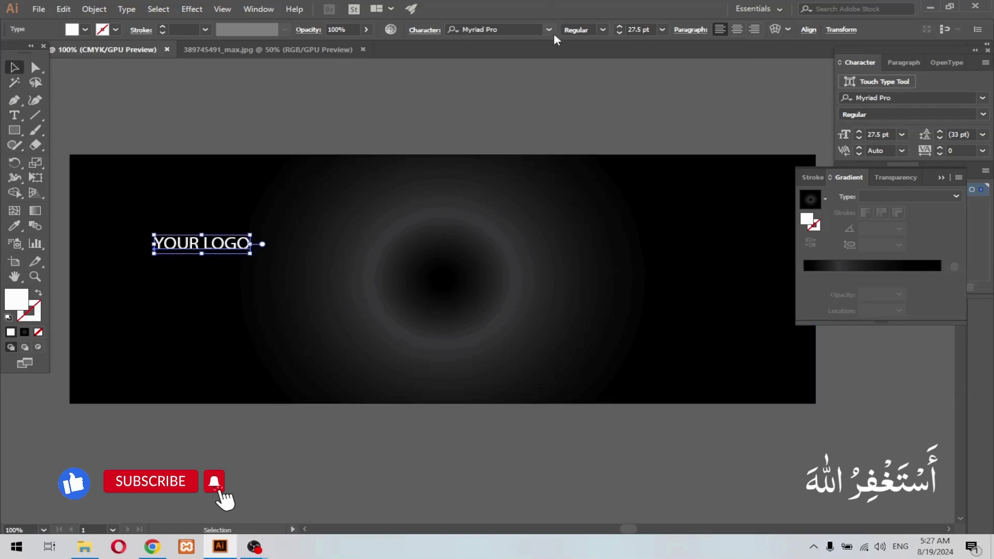
click(549, 30)
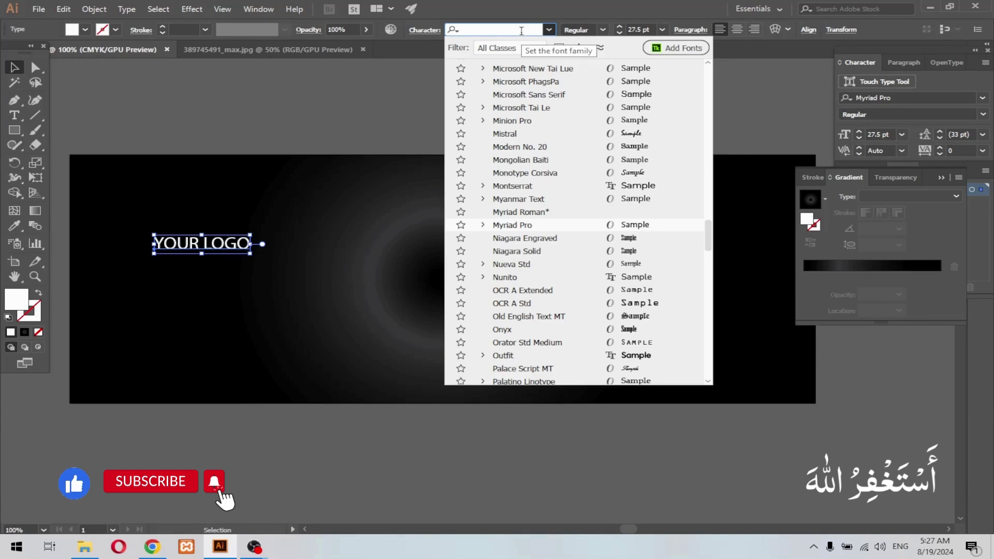
text(pop)
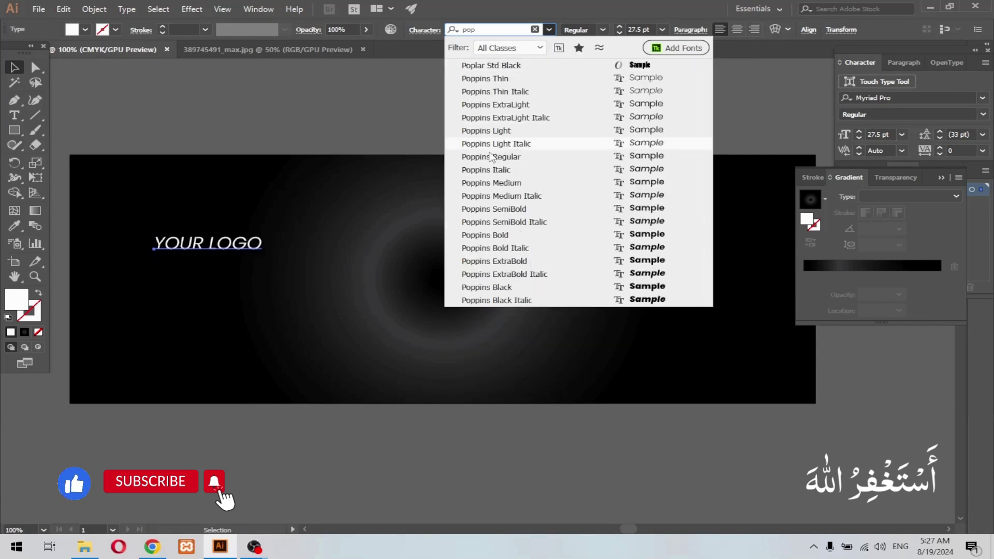
click(489, 183)
click(174, 122)
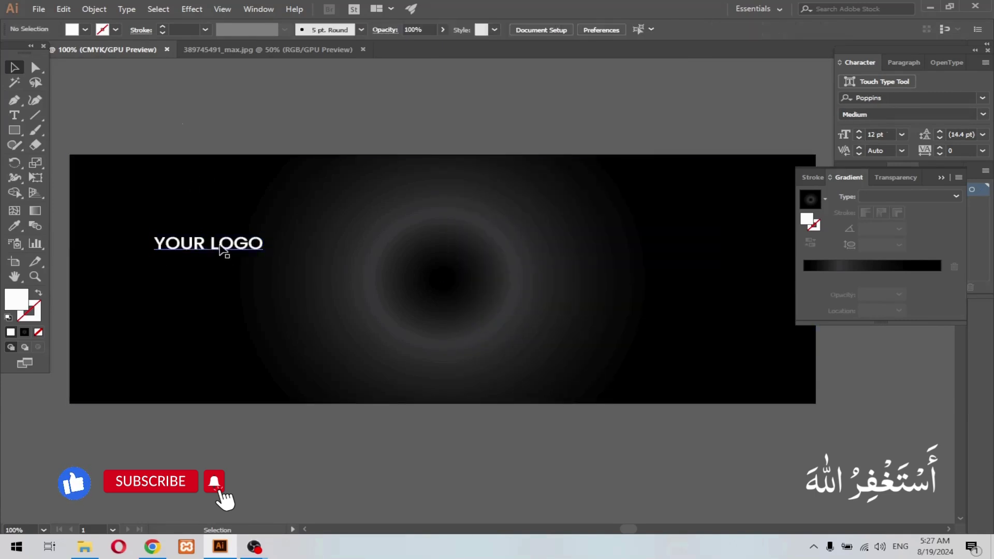
Colour just the word LOGO yellow.
double_click(224, 253)
drag(206, 243, 266, 245)
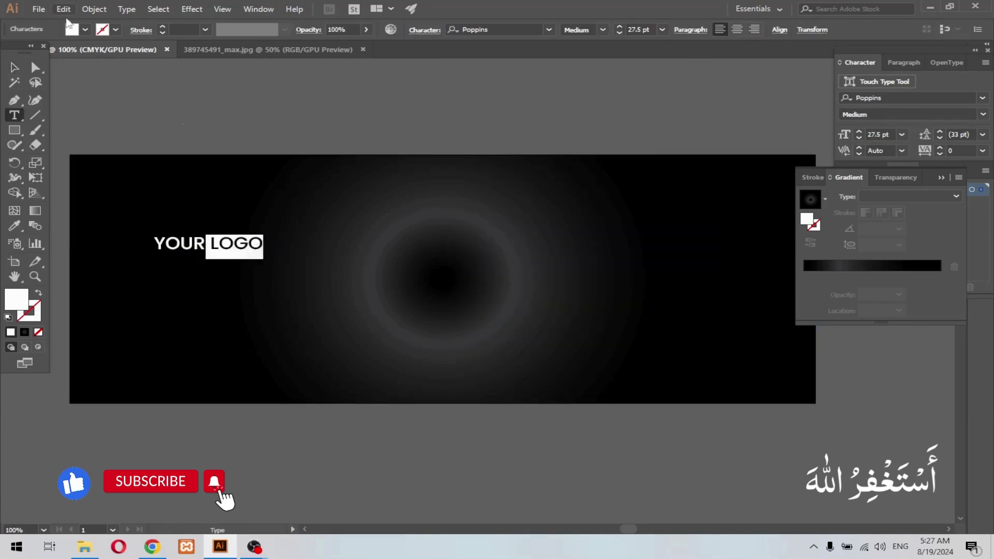
click(71, 29)
click(20, 61)
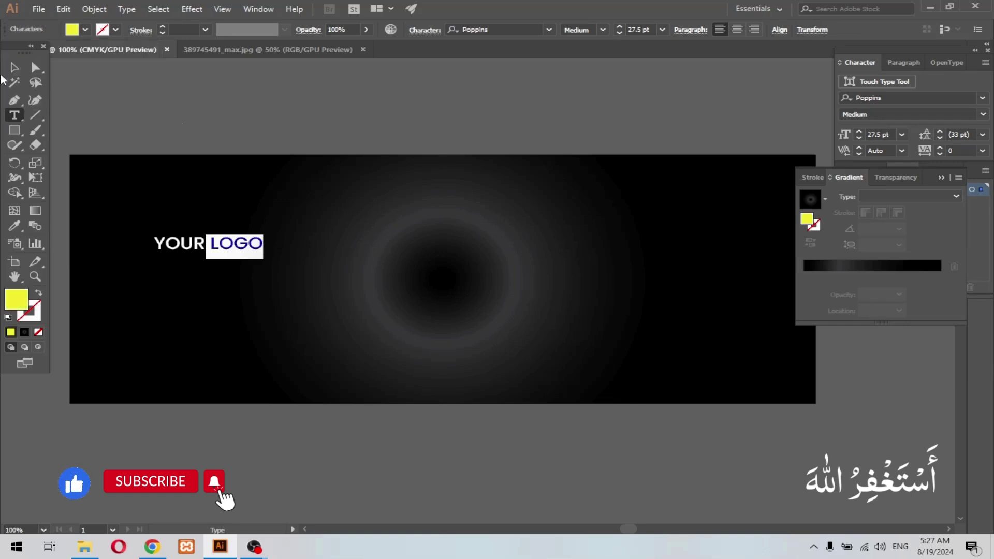
key(Escape)
Move YOUR LOGO to the banner's top-left corner and start a new text line below it.
click(211, 98)
drag(237, 242, 183, 190)
click(250, 97)
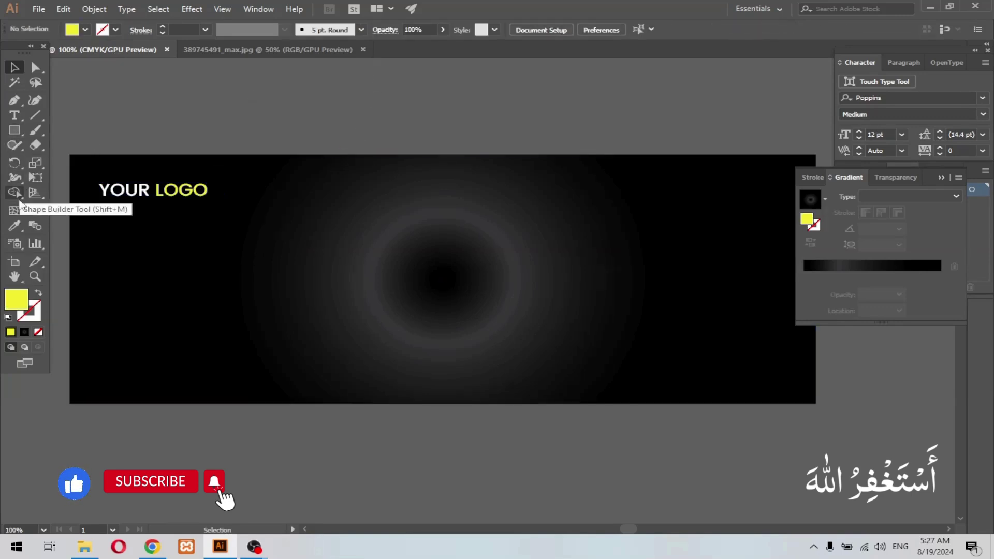
click(15, 115)
click(148, 270)
Type a white SPECIAL SPORTS line below the logo.
key(BackSpace)
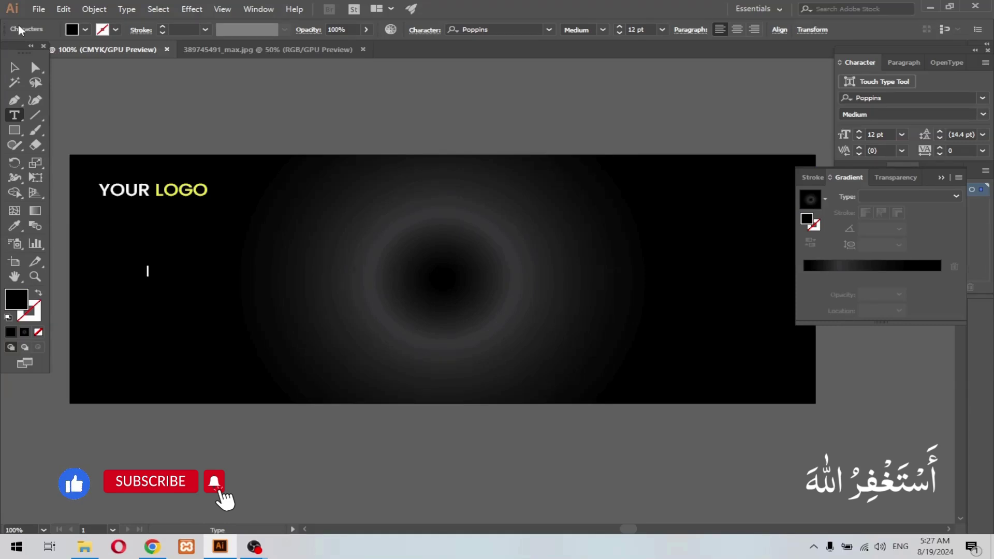
click(85, 30)
click(28, 51)
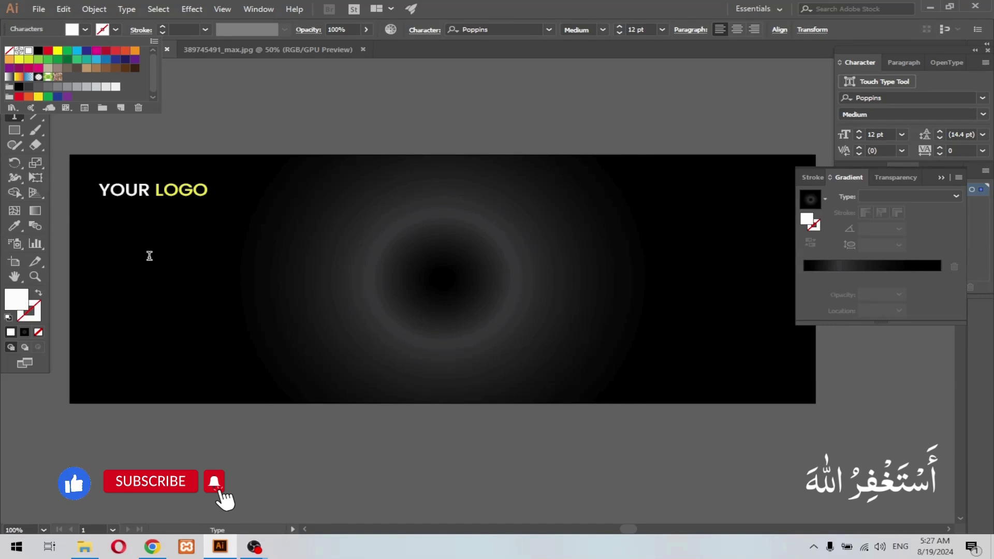
text(s)
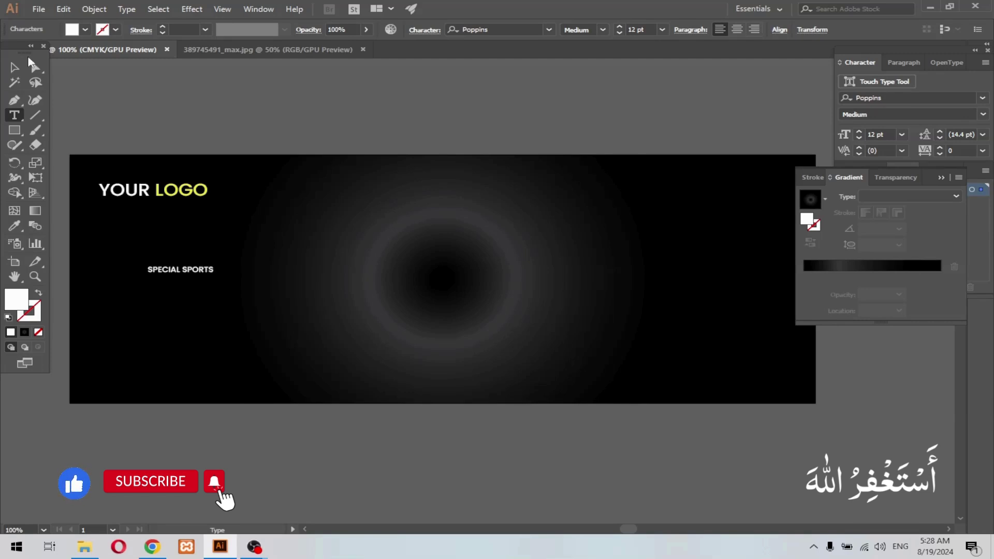
Set SPECIAL SPORTS to 32 pt Poppins Regular and shift it slightly left.
click(15, 66)
scroll(627, 30, up, 4)
scroll(627, 30, up, 8)
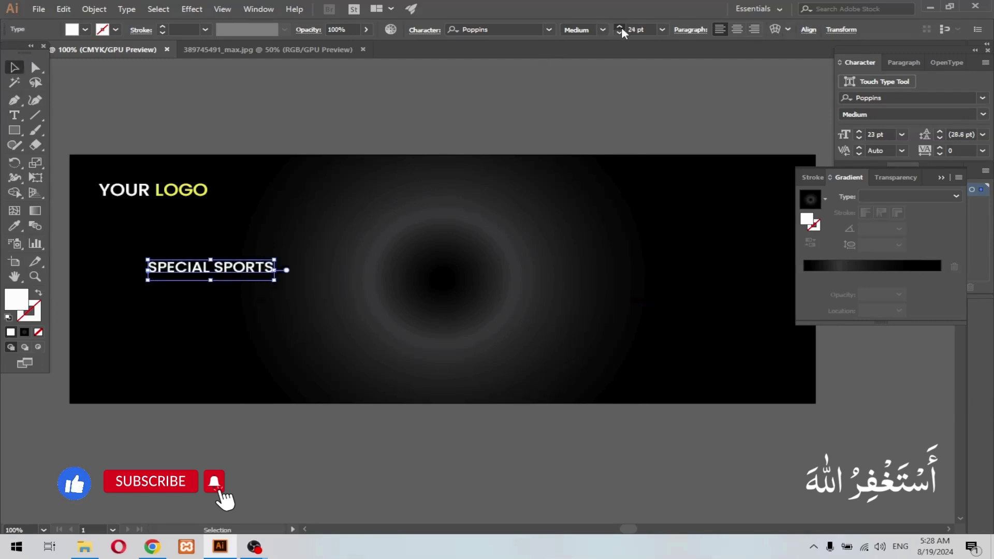
scroll(628, 30, up, 6)
scroll(627, 30, up, 2)
click(603, 29)
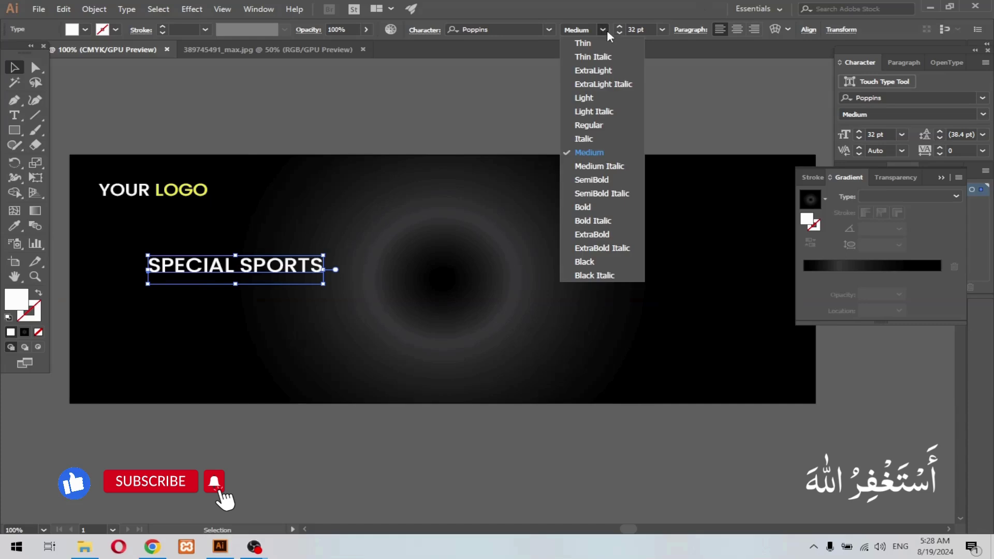
click(589, 125)
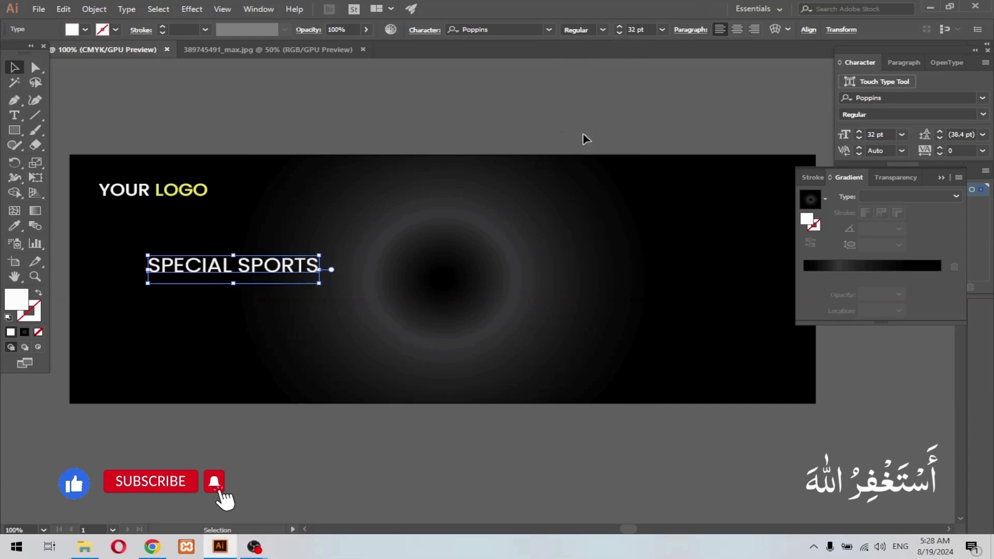
mouse_move(290, 268)
mouse_down()
mouse_move(248, 266)
mouse_move(260, 267)
mouse_move(269, 286)
mouse_up()
Duplicate SPECIAL SPORTS just below itself and replace the copy's text with SHOES.
click(336, 82)
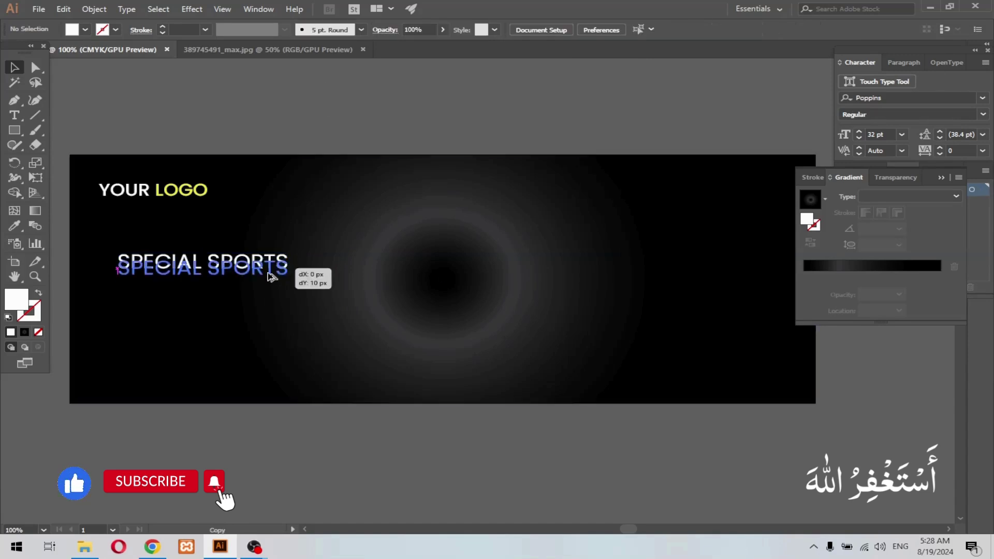
key(t)
drag(117, 283, 415, 308)
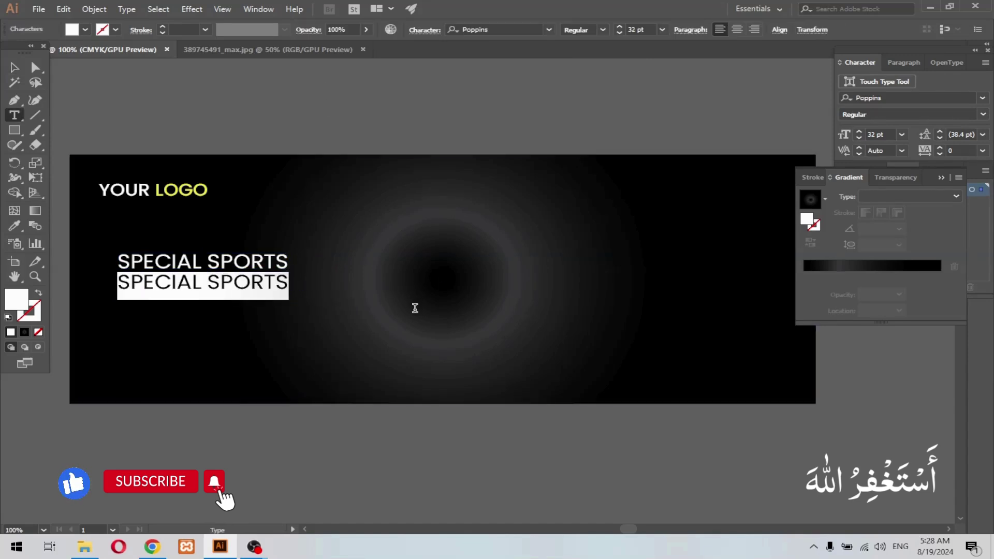
key(BackSpace)
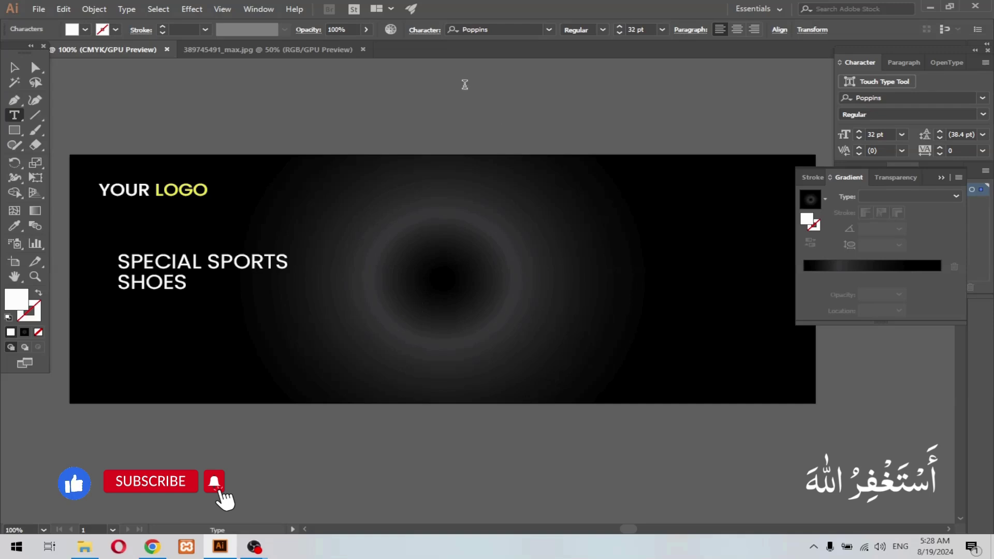
Set SHOES to 78 pt Poppins SemiBold and shorten its text frame to fit.
click(15, 70)
click(621, 26)
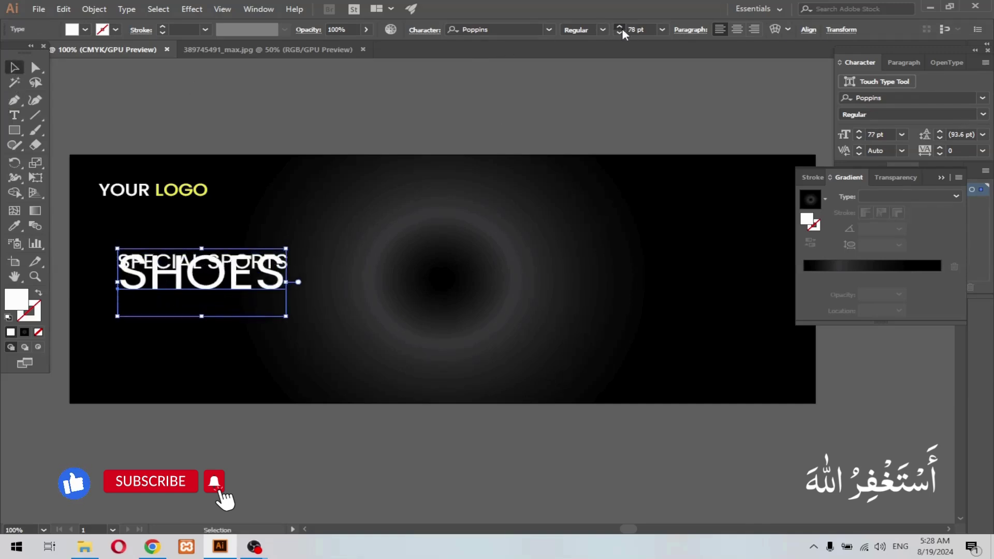
click(602, 30)
click(585, 193)
key(Down)
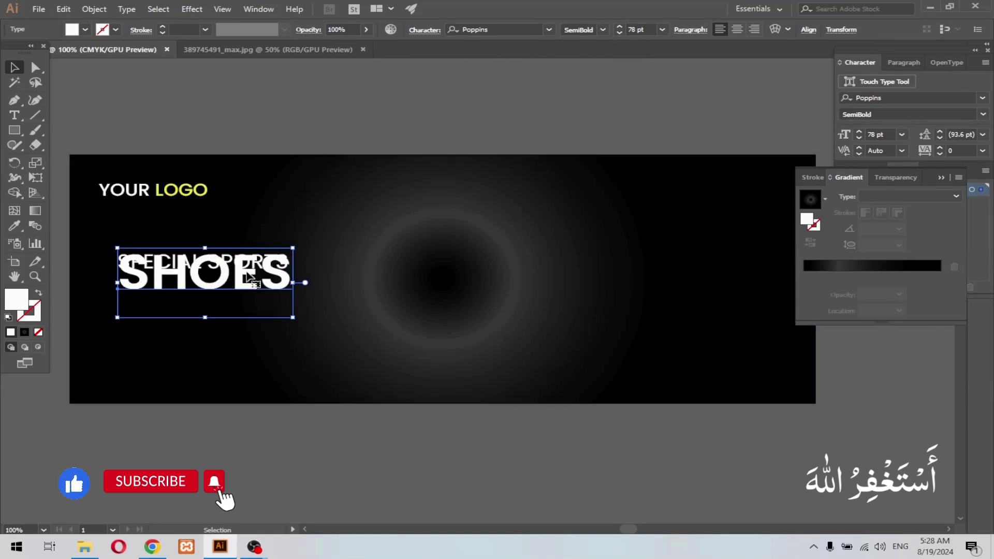
key(Down)
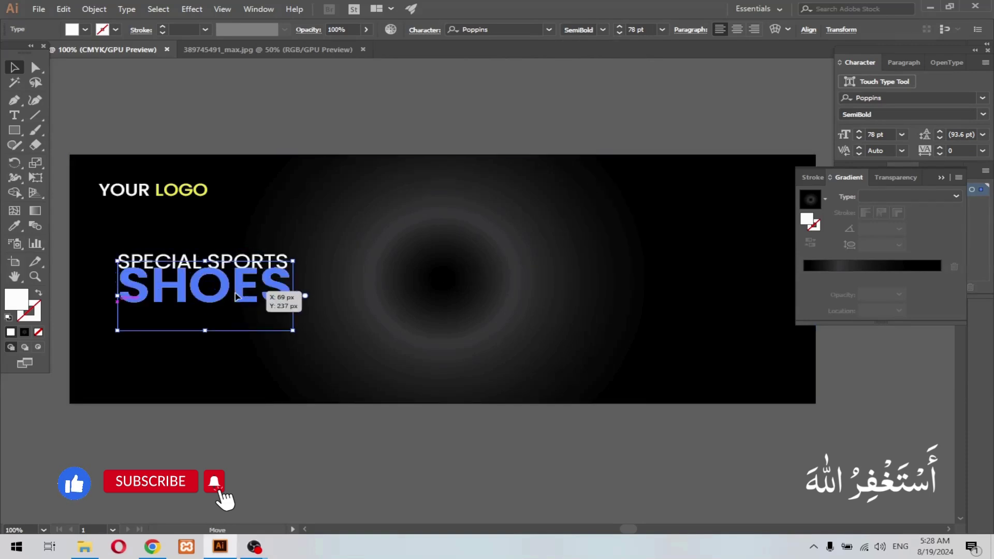
click(443, 277)
click(261, 267)
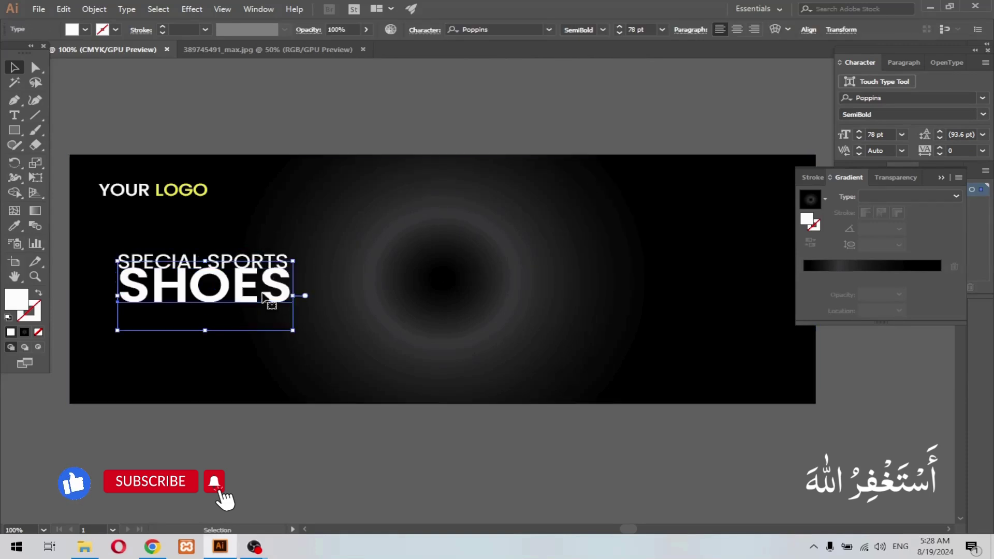
drag(204, 332, 206, 303)
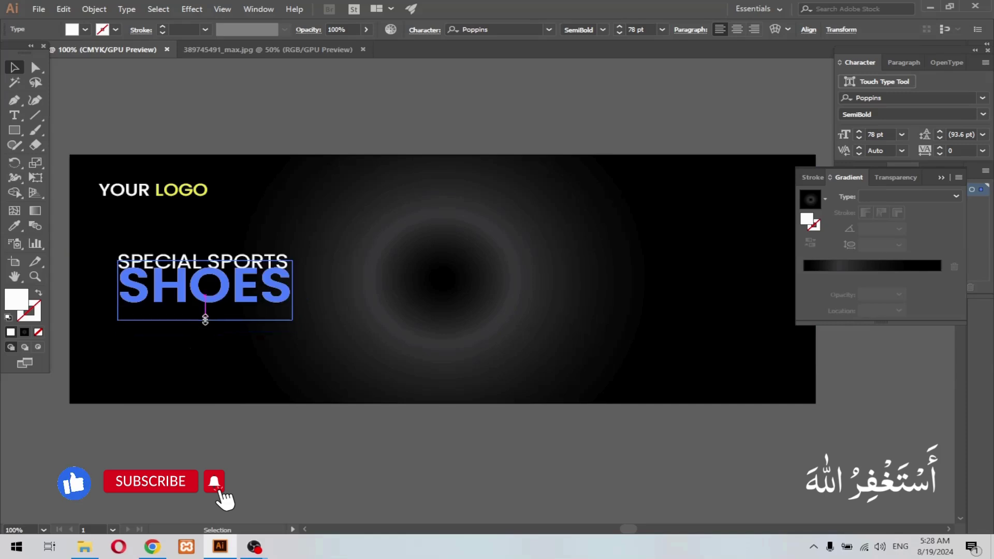
Fill the SHOES text with yellow from the swatches.
click(333, 111)
right_click(264, 257)
mouse_move(301, 430)
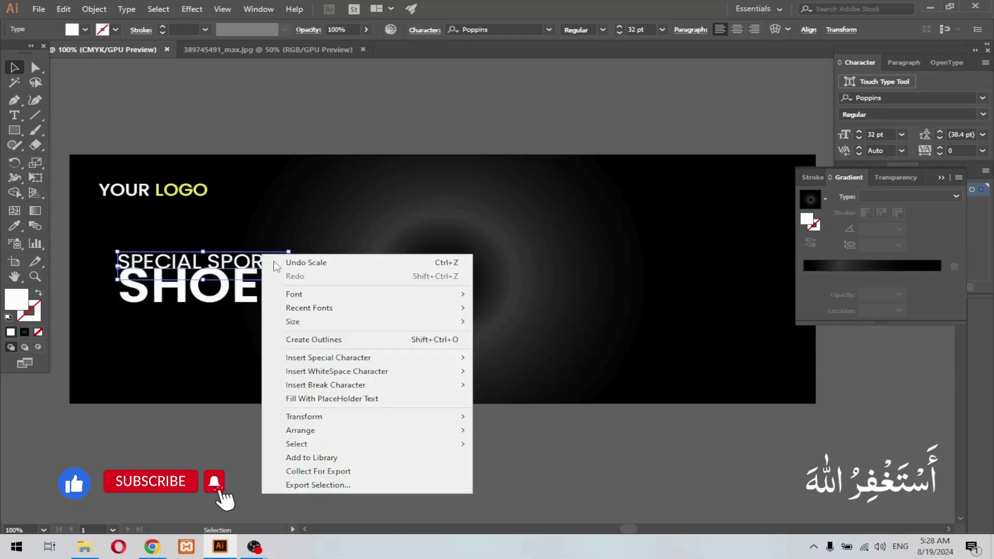
click(487, 434)
click(171, 290)
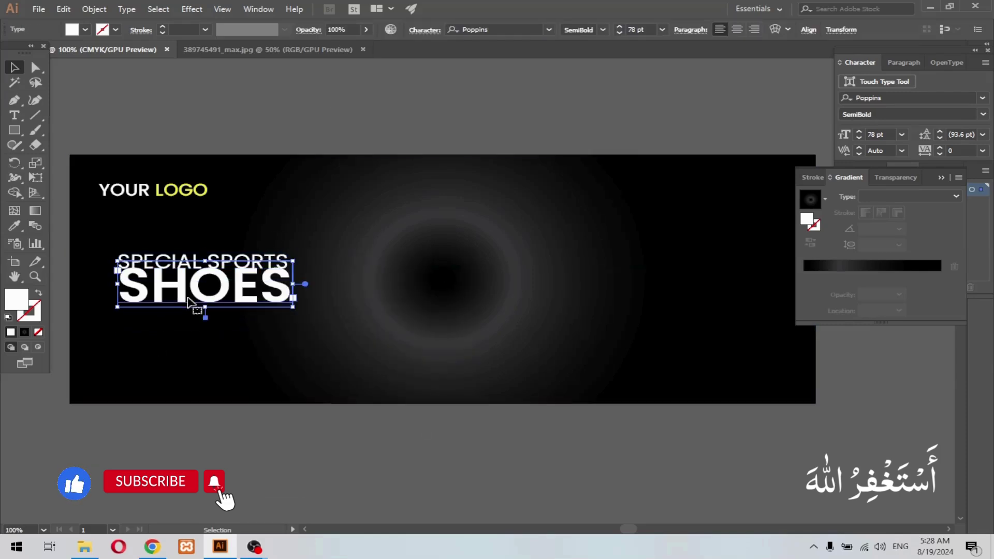
click(85, 30)
click(19, 59)
Enlarge SHOES to 79 pt and widen its text frame to fit.
click(295, 104)
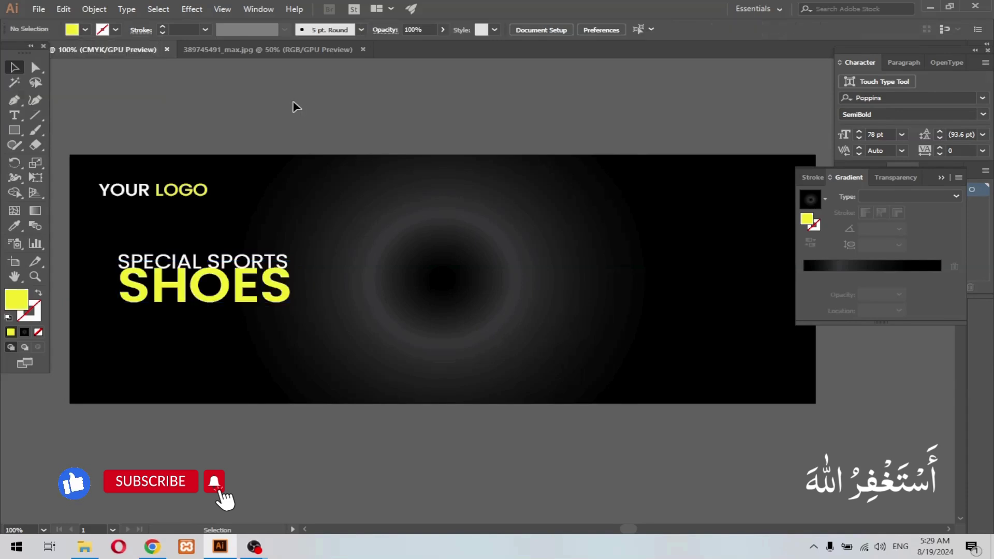
click(216, 267)
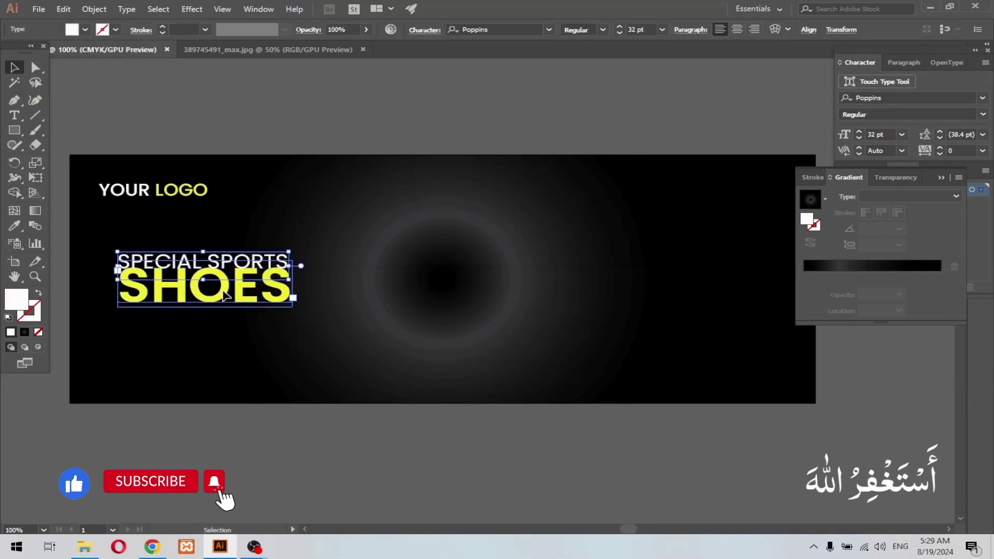
click(620, 28)
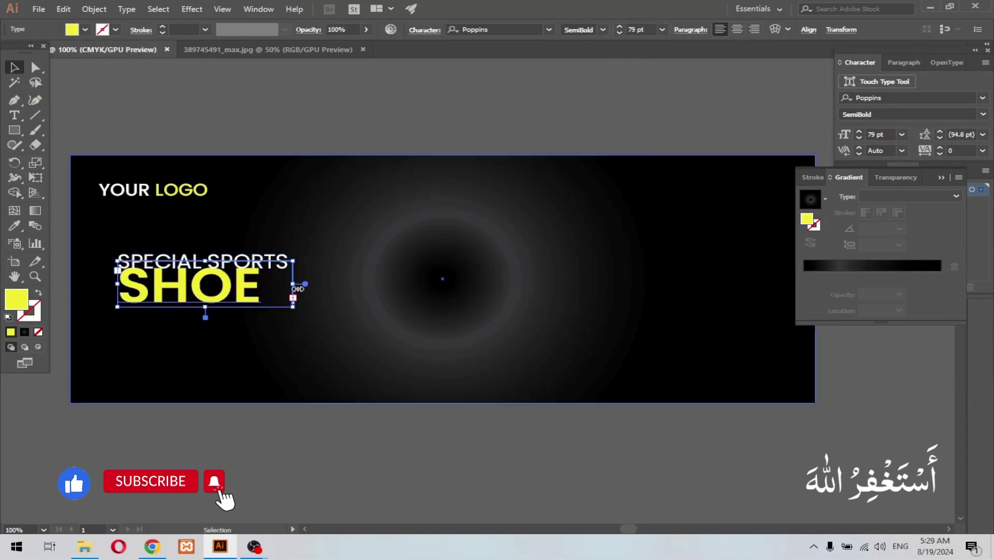
drag(294, 283, 308, 289)
click(197, 247)
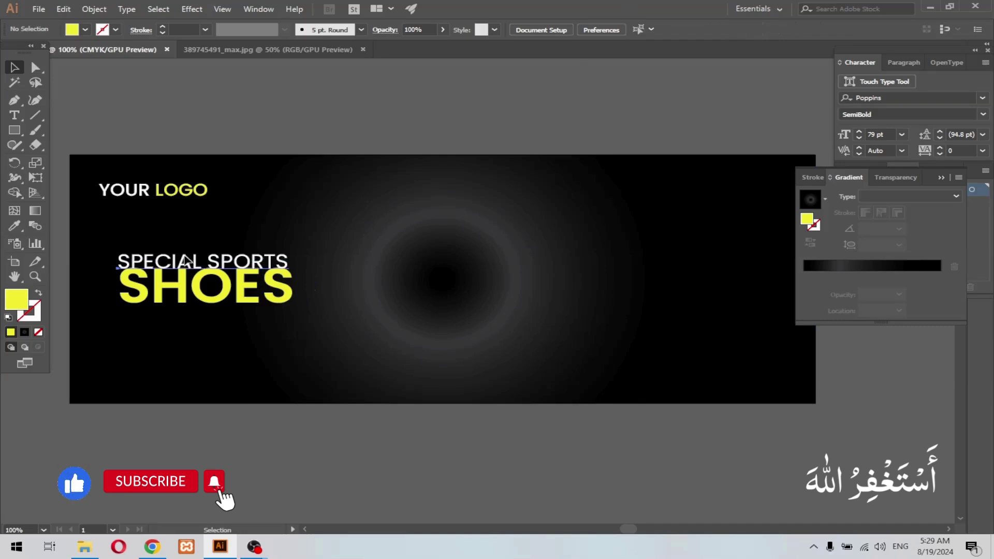
Reduce SPECIAL SPORTS to 31 pt and move both headline lines down slightly.
click(187, 262)
click(619, 33)
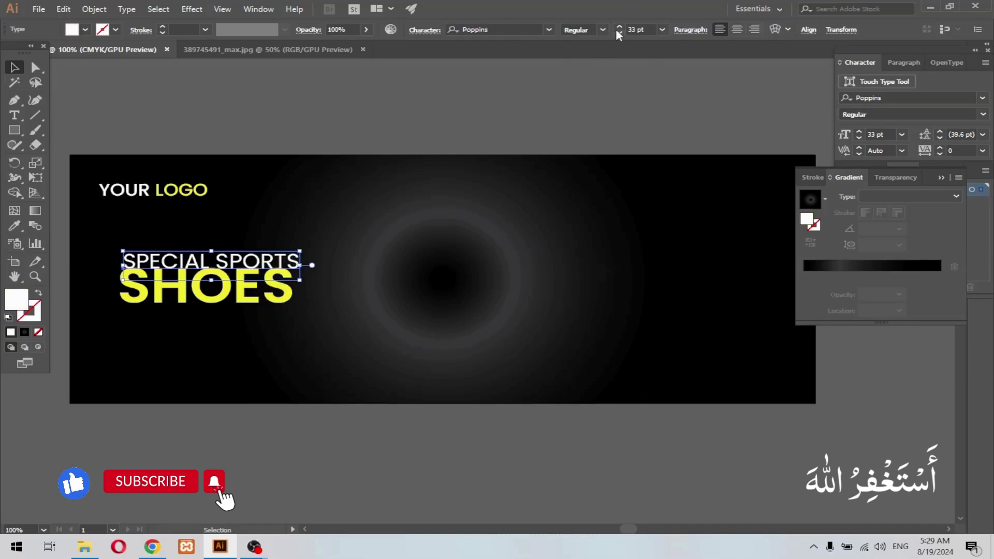
click(408, 122)
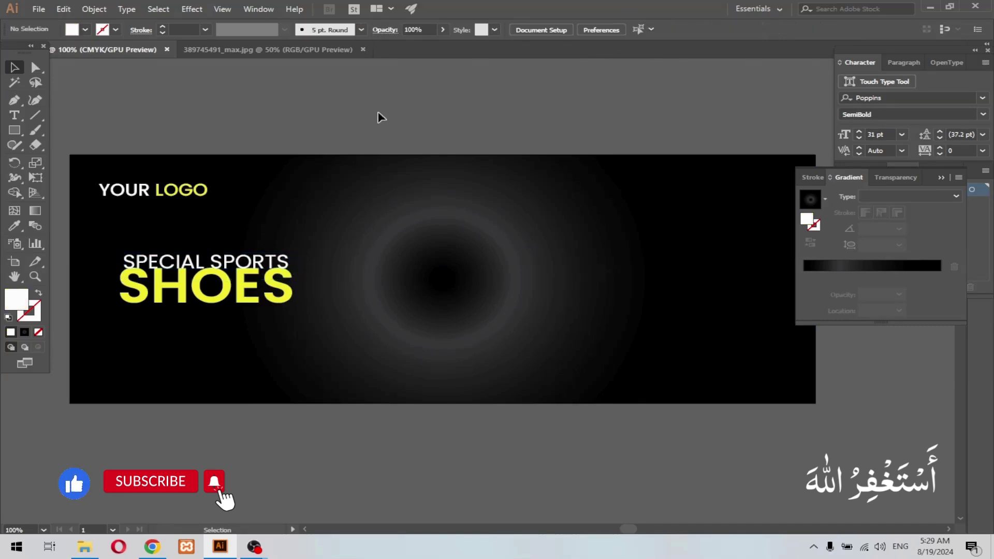
click(207, 262)
shift+click(191, 295)
drag(192, 295, 192, 302)
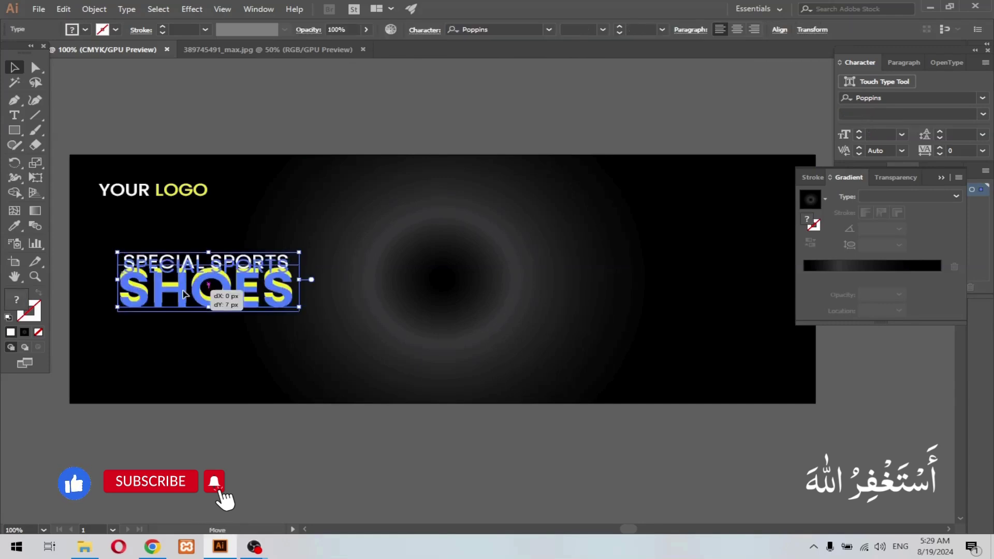
click(350, 108)
scroll(557, 337, down, 2)
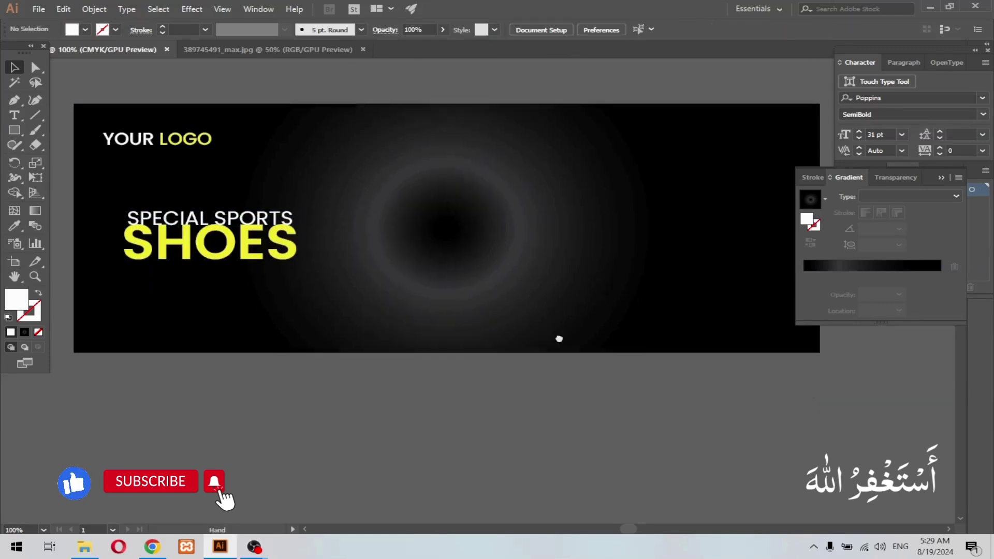
Draw a large yellow circle at the banner's centre.
drag(14, 130, 47, 162)
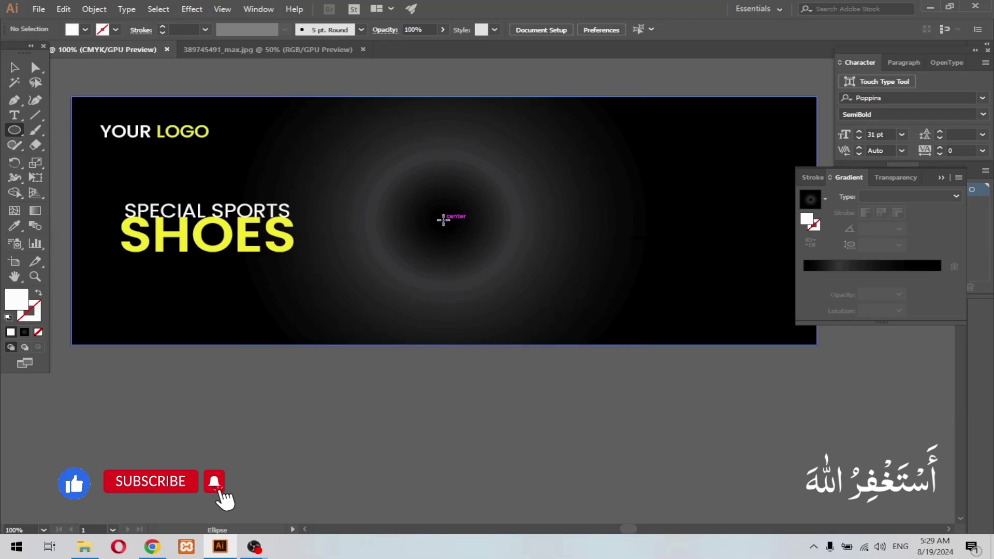
drag(443, 220, 497, 318)
click(71, 30)
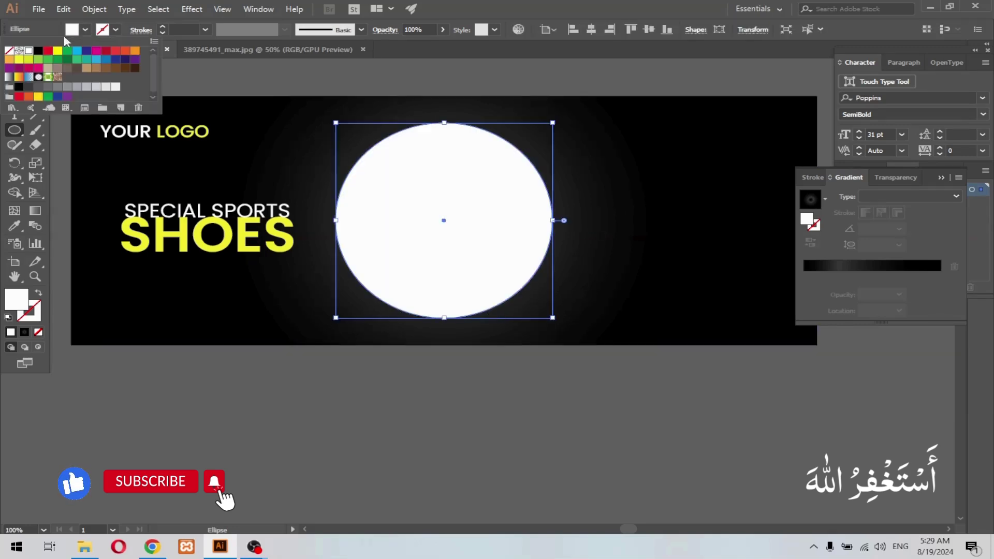
click(19, 62)
key(Escape)
key(v)
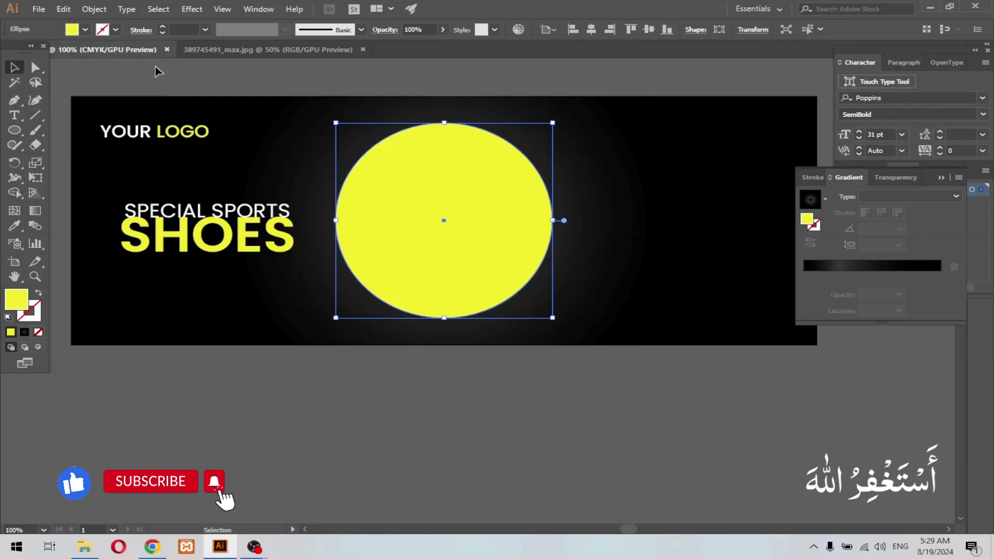
Copy the yellow circle below the banner and shrink the circle on the banner slightly.
drag(453, 234, 675, 439)
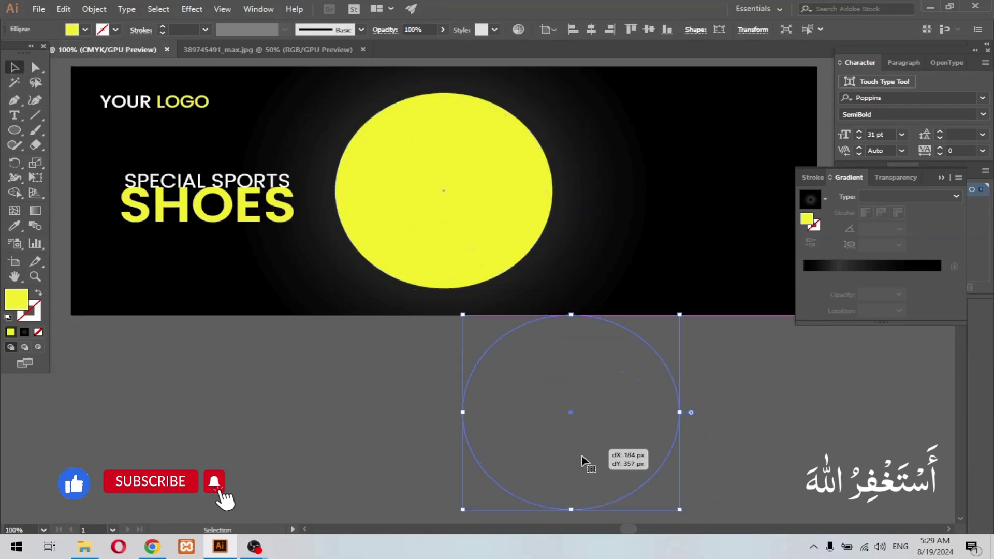
click(448, 188)
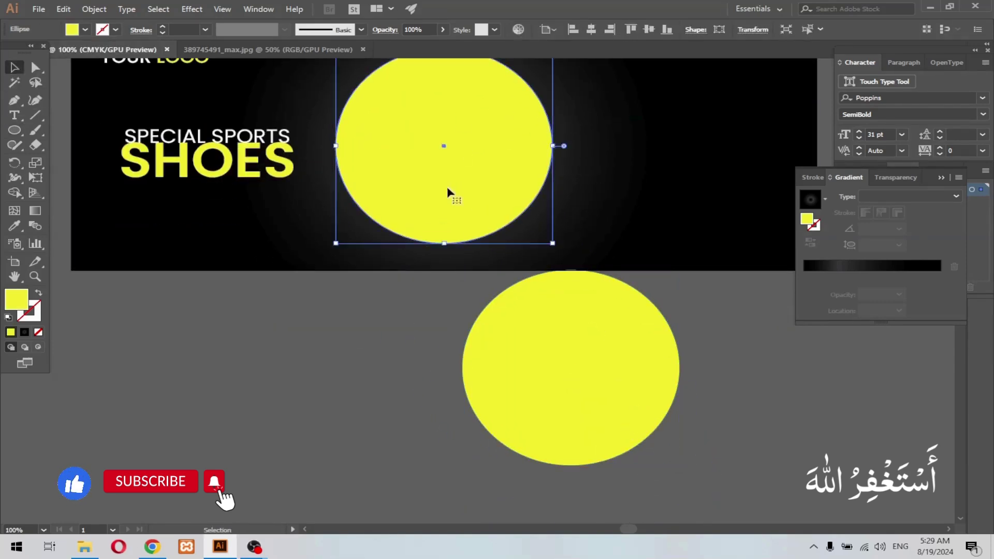
key(a)
key(v)
scroll(449, 191, up, 3)
drag(547, 314, 549, 320)
Fill the shrunken top circle white and move the spare yellow circle aside.
click(85, 30)
click(31, 56)
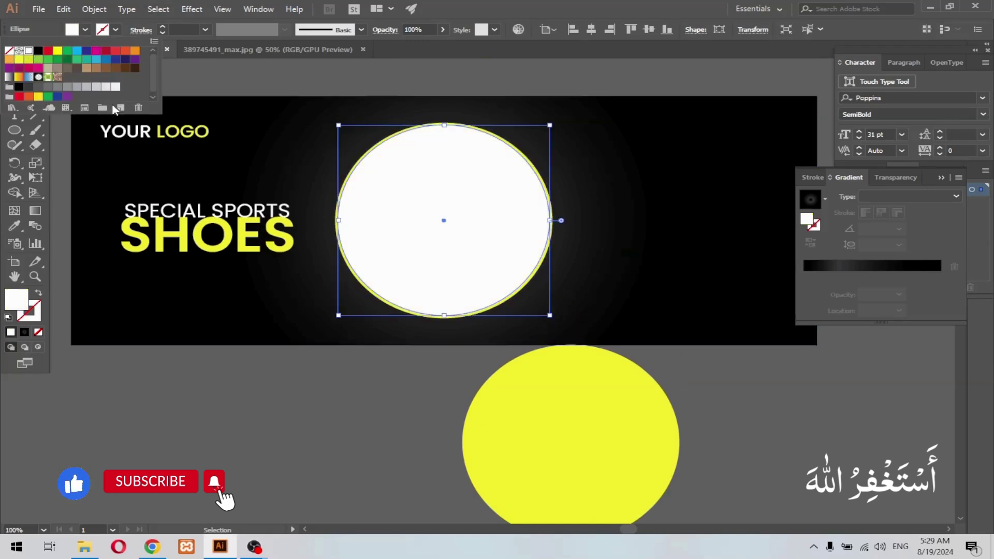
click(417, 451)
scroll(572, 428, down, 3)
click(576, 443)
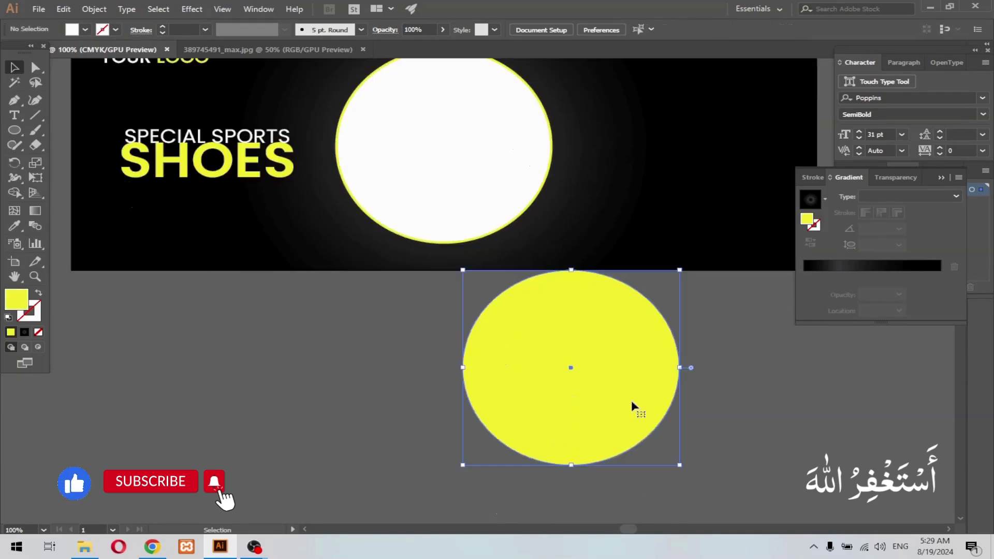
drag(555, 396, 328, 411)
Bring the shoe photo into the banner document, shrink it, and place the yellow circle beside it.
click(268, 49)
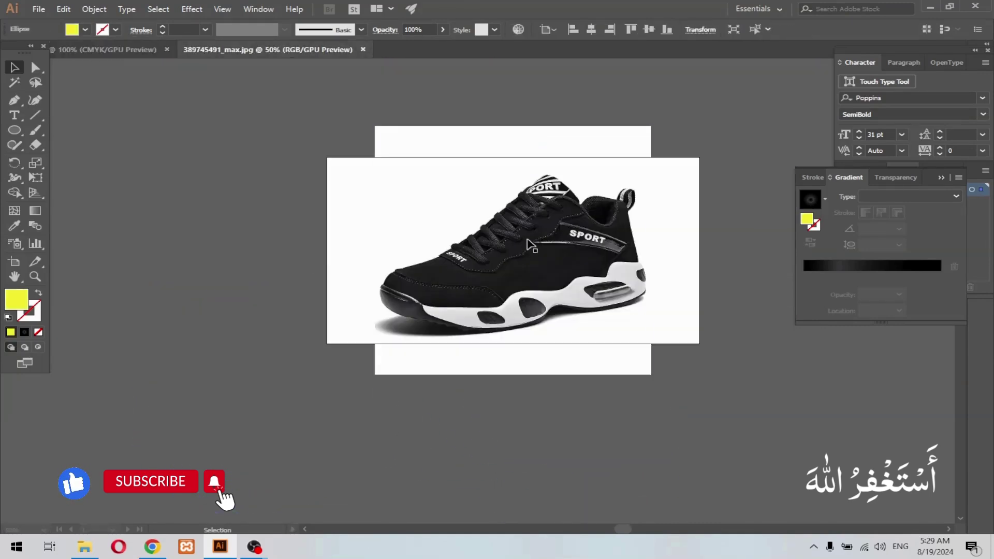
mouse_move(533, 256)
mouse_down()
mouse_move(156, 51)
mouse_move(588, 439)
mouse_up()
drag(845, 357, 690, 470)
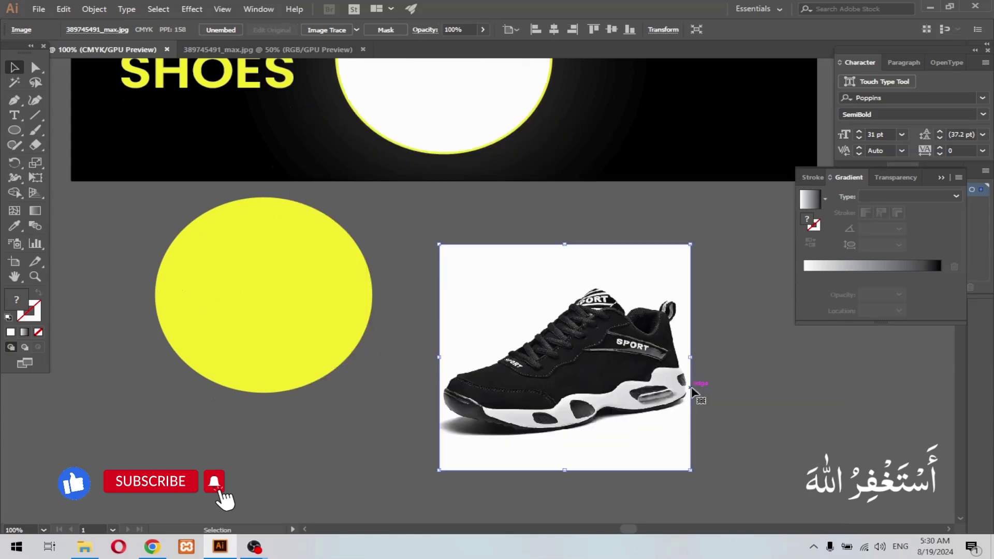
drag(321, 340, 554, 422)
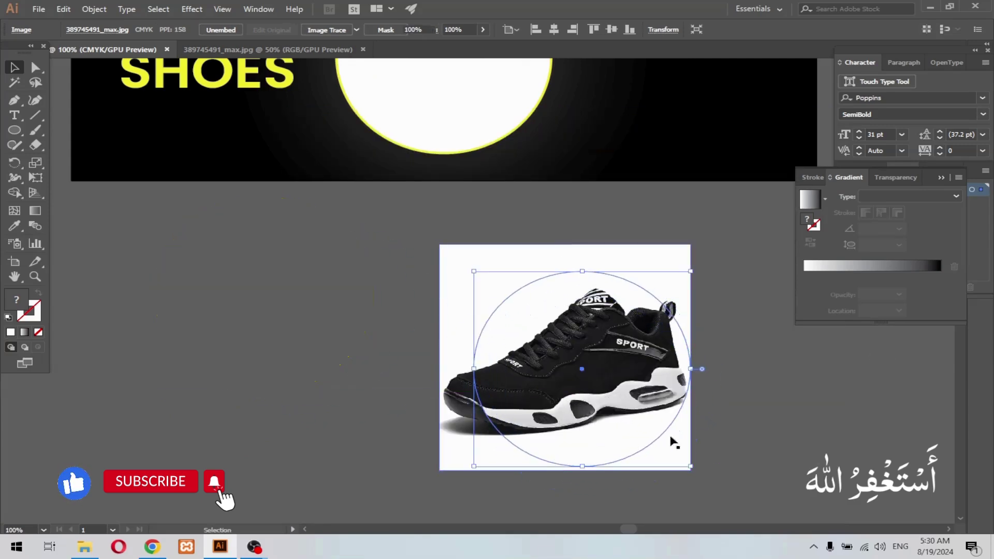
click(446, 267)
drag(553, 247, 554, 265)
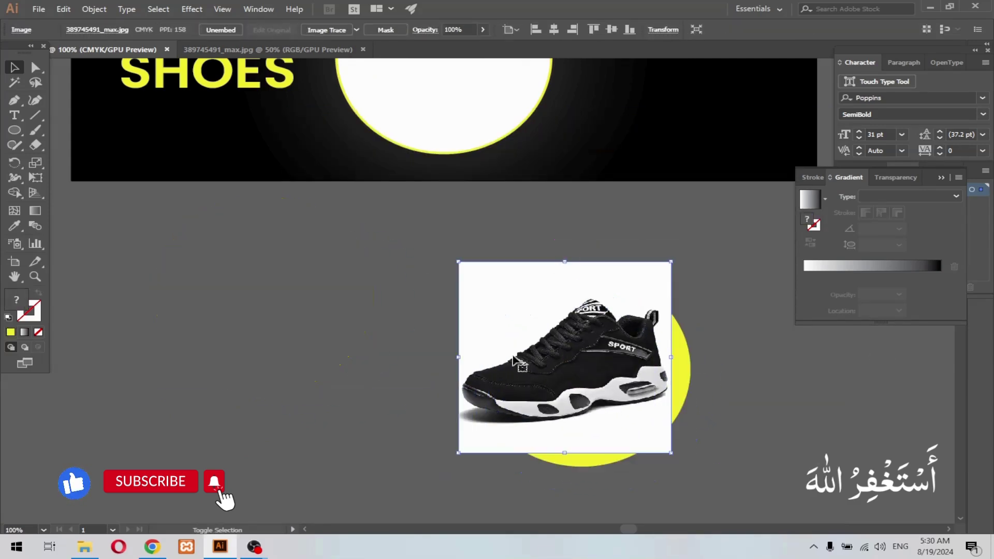
Bring the yellow circle in front of the shoe photo and size both to match.
click(673, 365)
right_click(678, 367)
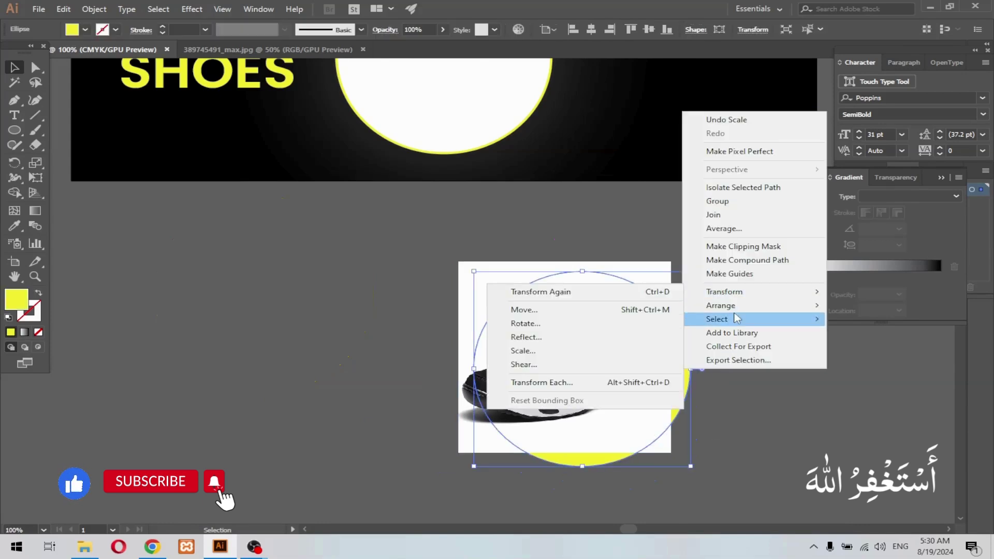
click(549, 305)
drag(627, 411, 619, 400)
drag(683, 457, 681, 455)
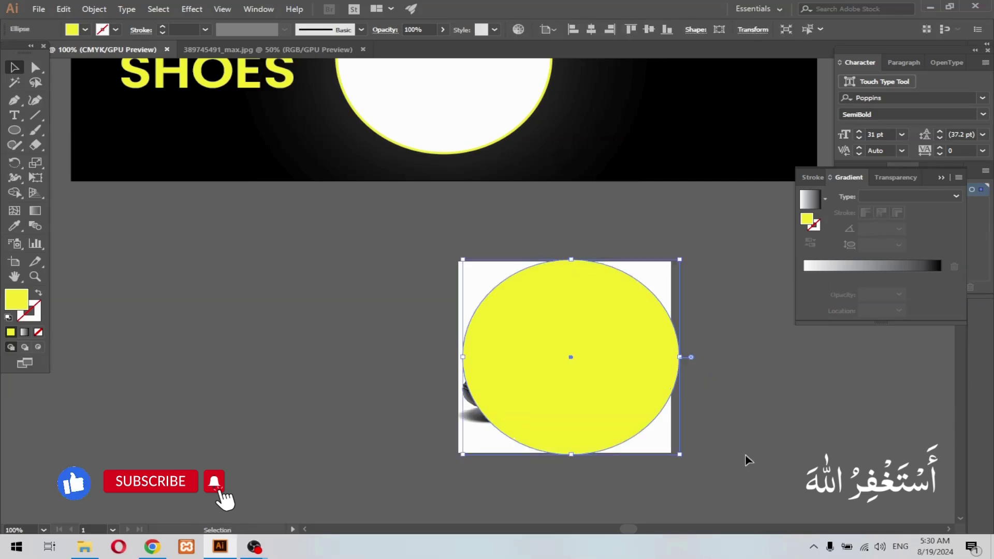
click(457, 451)
drag(456, 452, 464, 446)
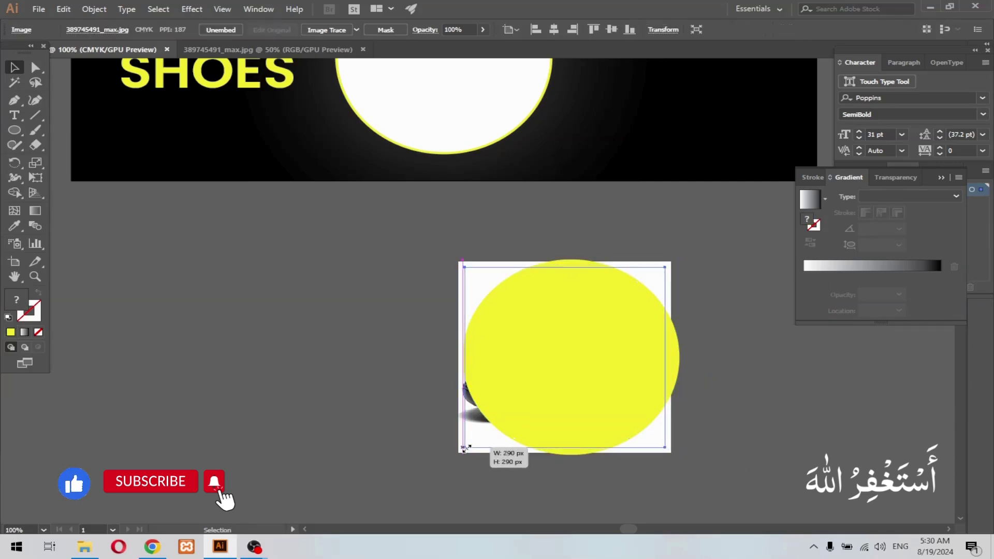
click(850, 422)
drag(631, 377, 626, 376)
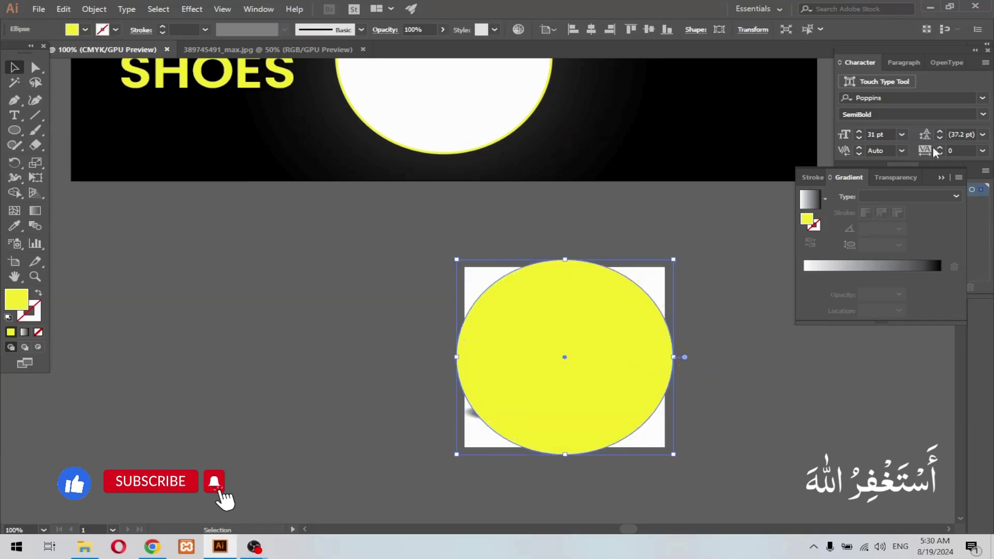
Lower the circle's opacity to 83% to centre it over the shoe, then restore 100%.
click(433, 29)
text(83)
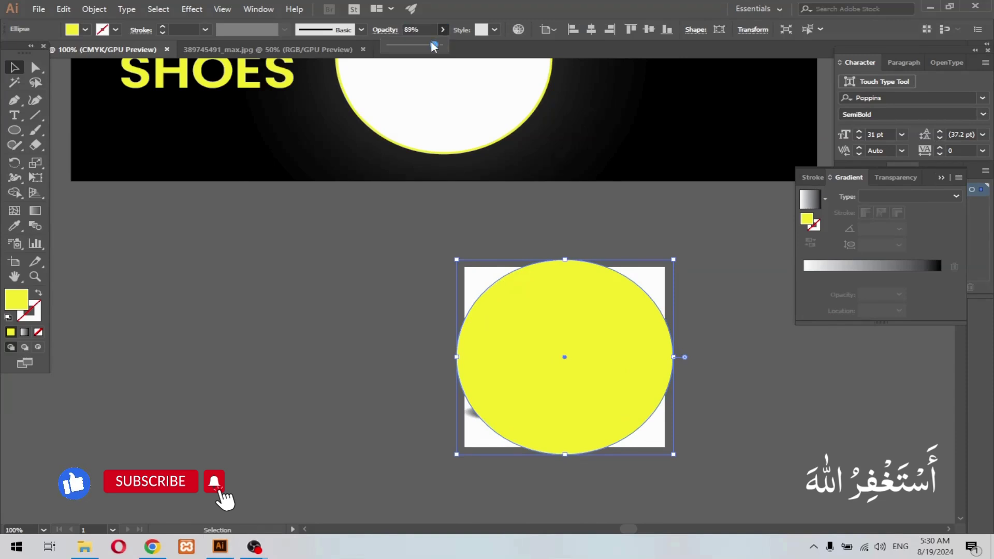
key(Return)
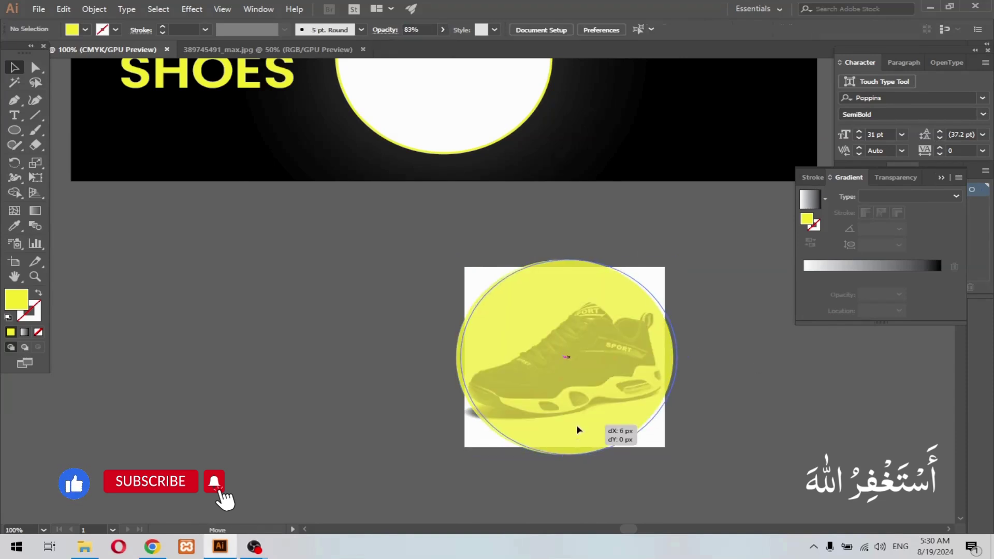
drag(578, 431, 580, 431)
click(710, 404)
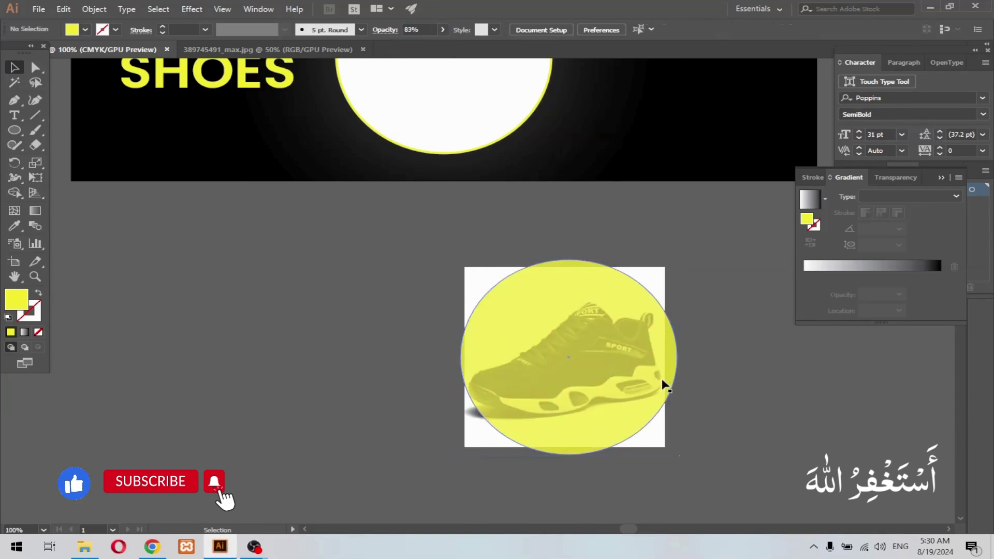
drag(664, 383, 660, 383)
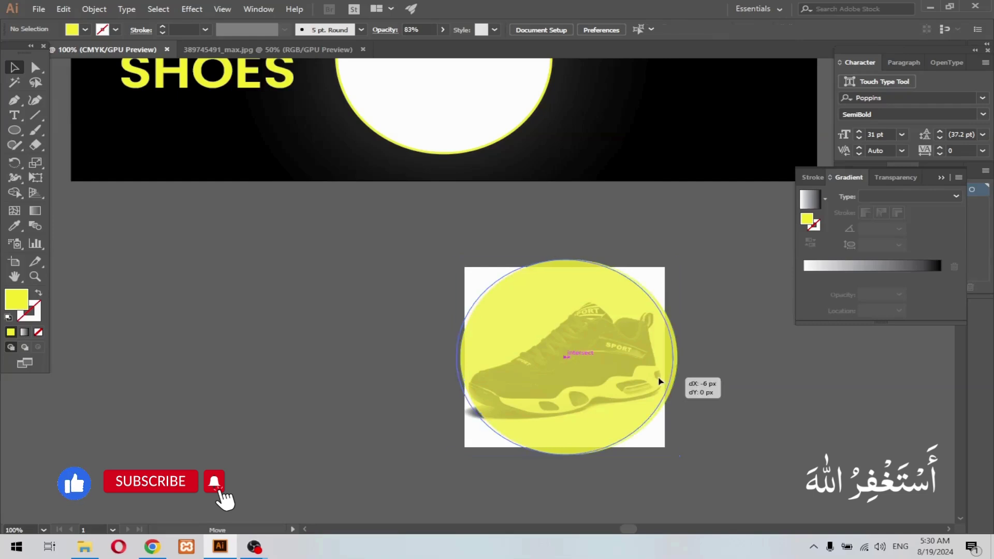
click(702, 221)
click(517, 290)
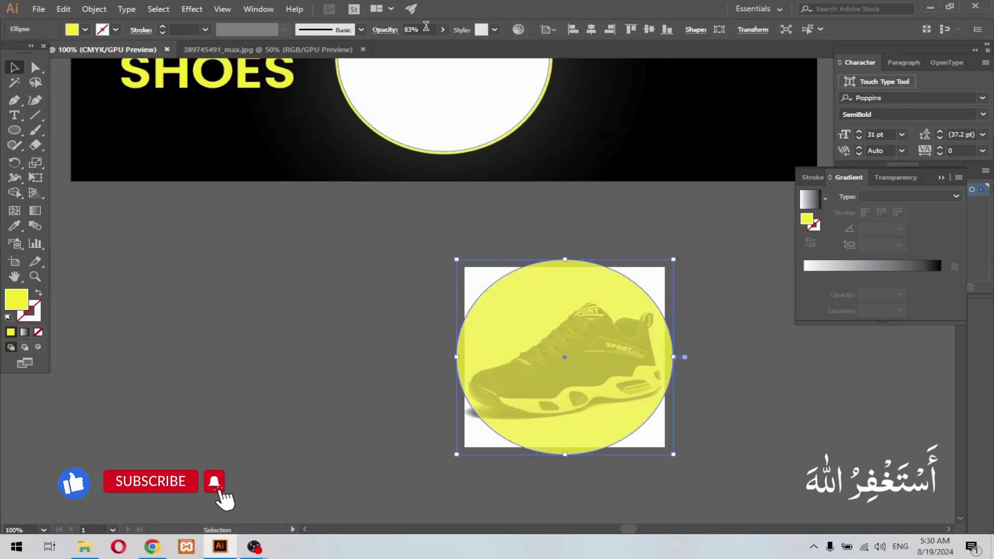
click(443, 30)
drag(512, 57, 515, 55)
Clip the shoe photo to the circle with Make Clipping Mask.
drag(721, 348, 572, 393)
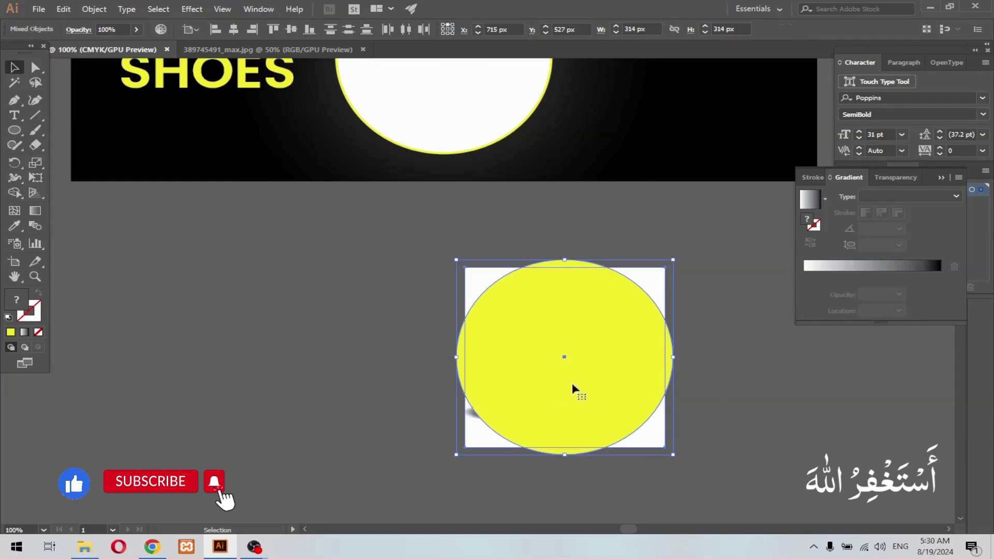
right_click(573, 388)
click(617, 290)
click(675, 406)
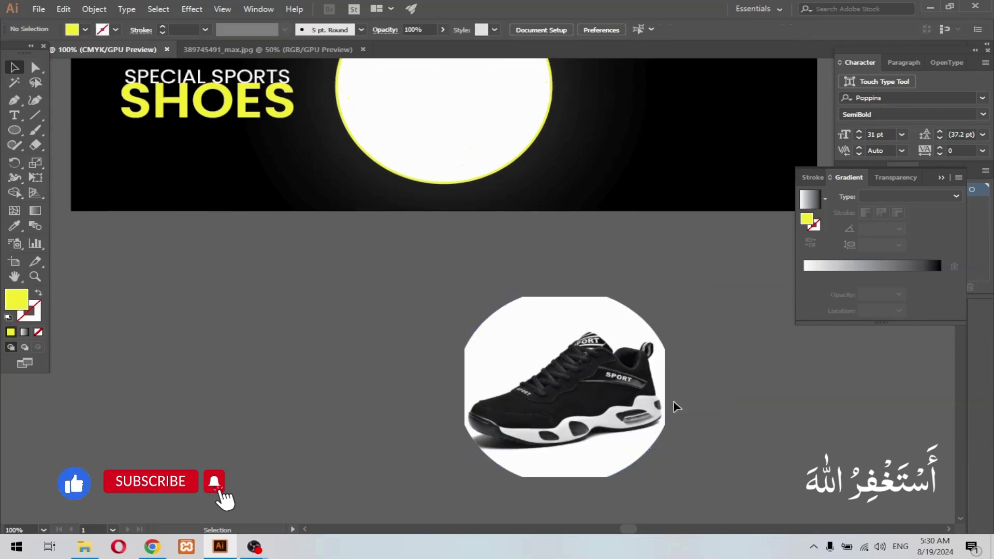
double_click(590, 422)
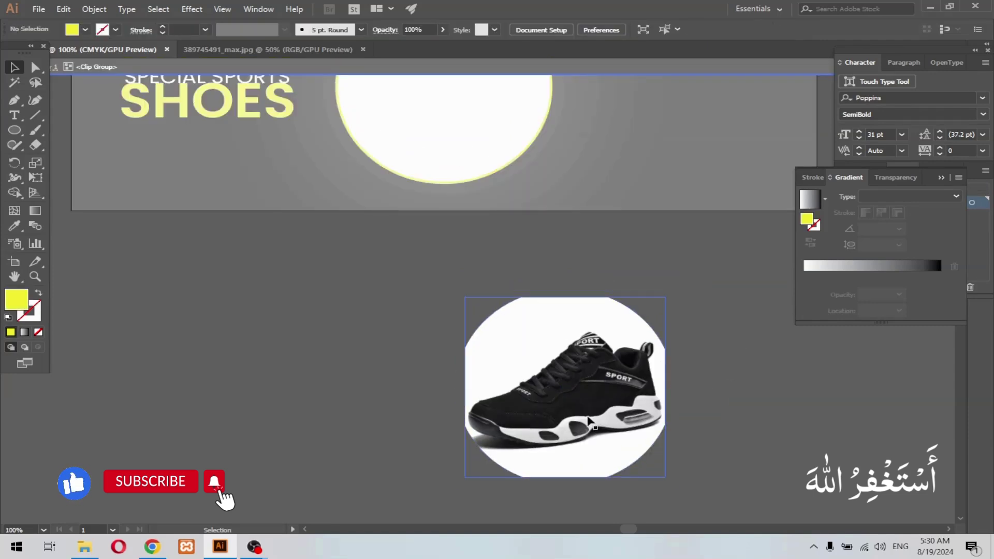
click(590, 422)
scroll(538, 326, up, 3)
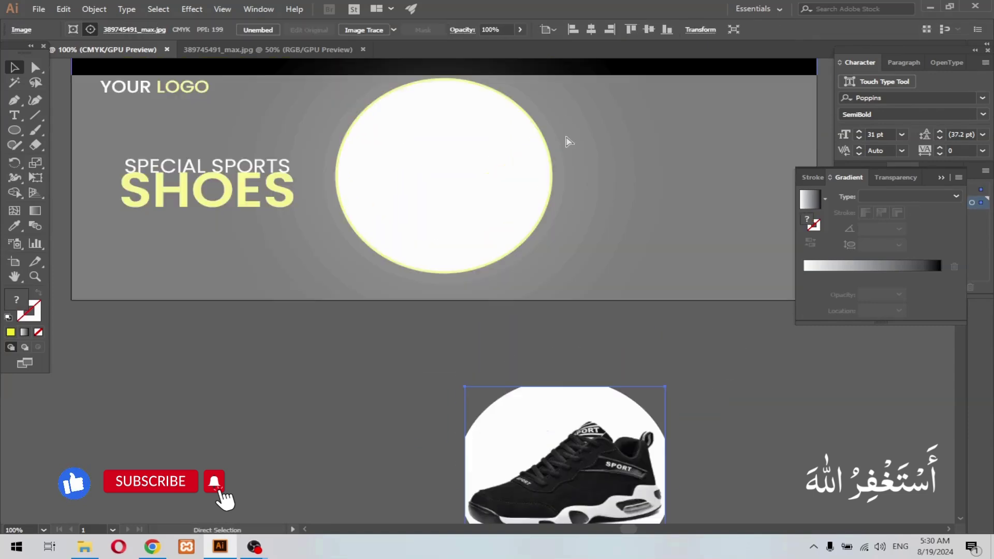
scroll(569, 140, up, 1)
double_click(655, 84)
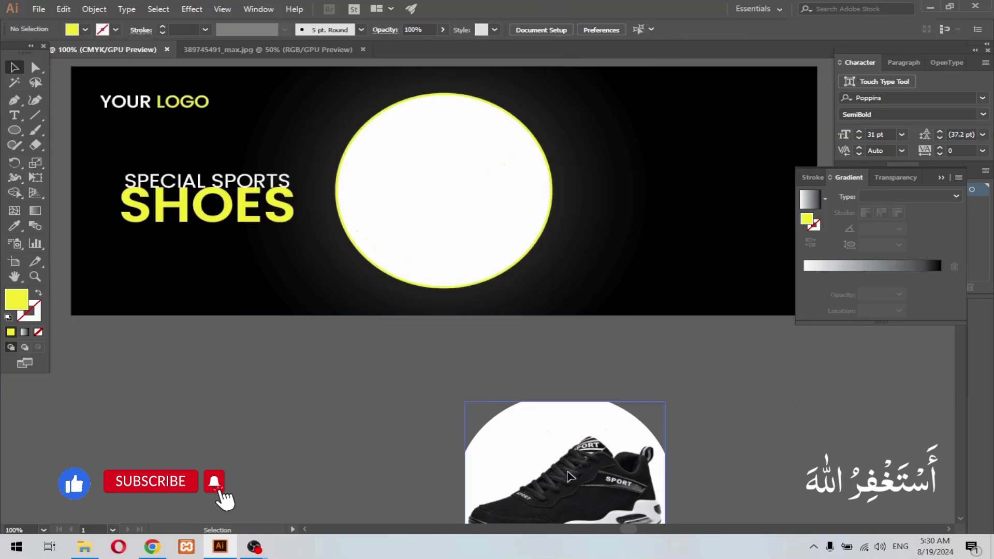
Scale the round shoe to 282 px and place it inside the banner's white circle.
drag(569, 477, 449, 173)
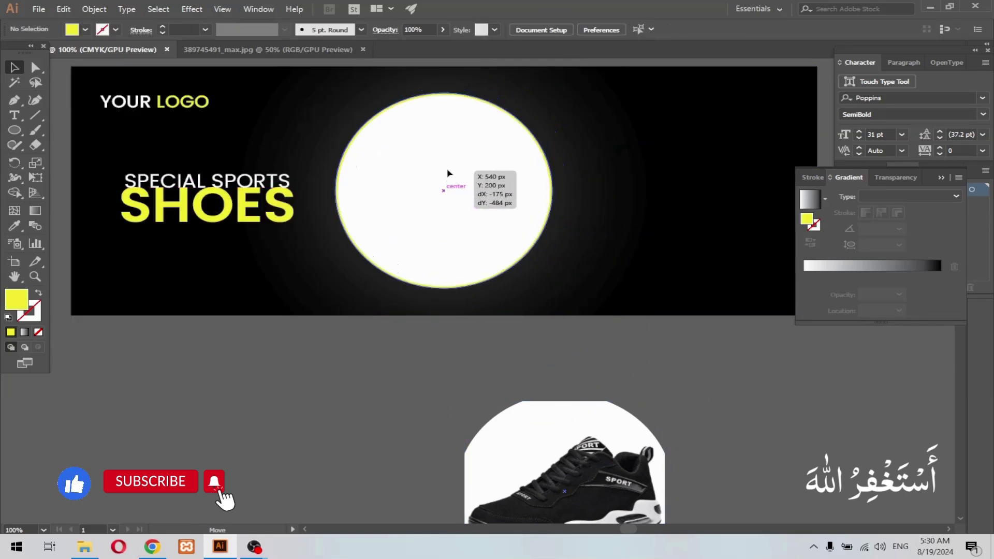
click(572, 413)
scroll(580, 429, up, 2)
key(ctrl+z)
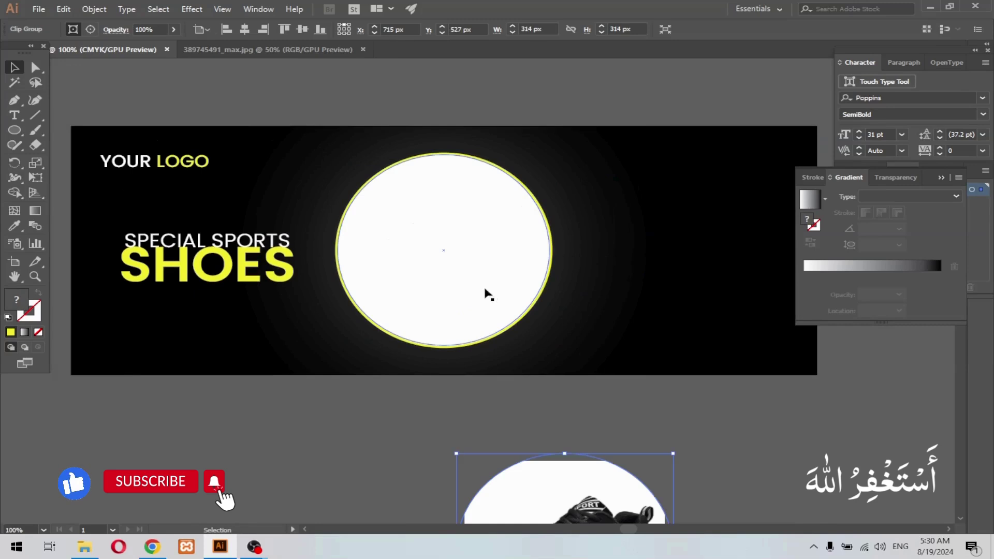
drag(551, 454, 462, 204)
click(590, 474)
key(ctrl+z)
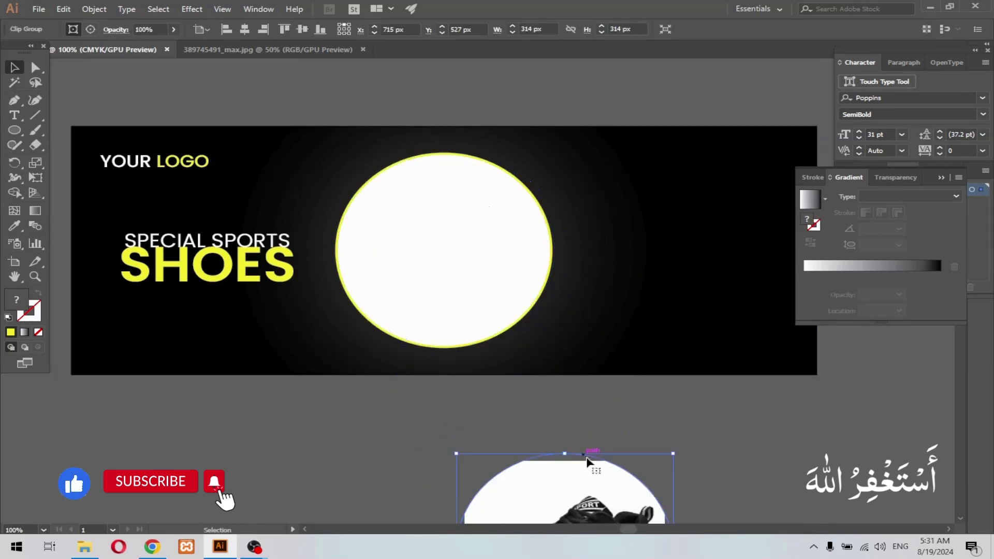
scroll(666, 388, down, 2)
drag(673, 395, 657, 411)
drag(581, 484, 461, 184)
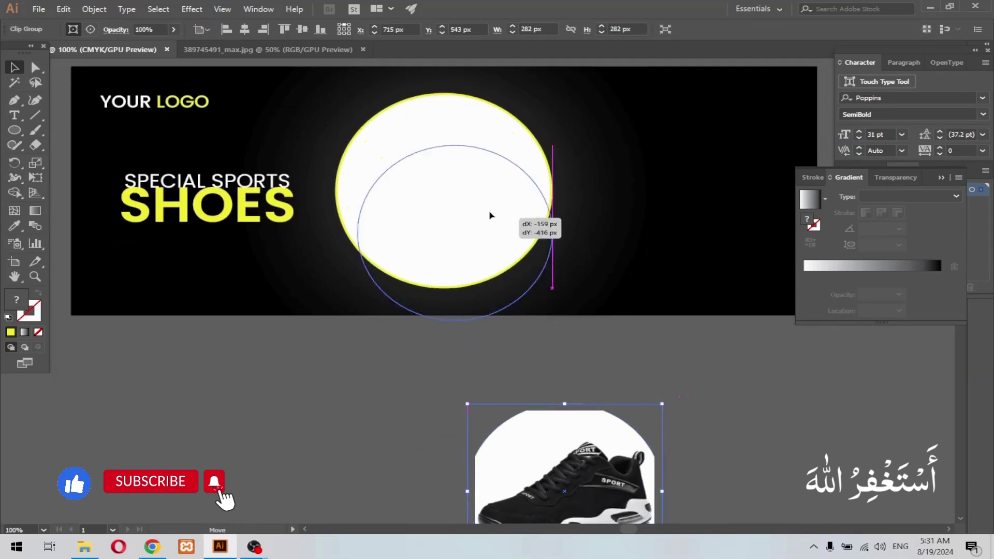
click(565, 439)
Draw a yellow horizontal line across the full width of the banner.
scroll(566, 440, up, 1)
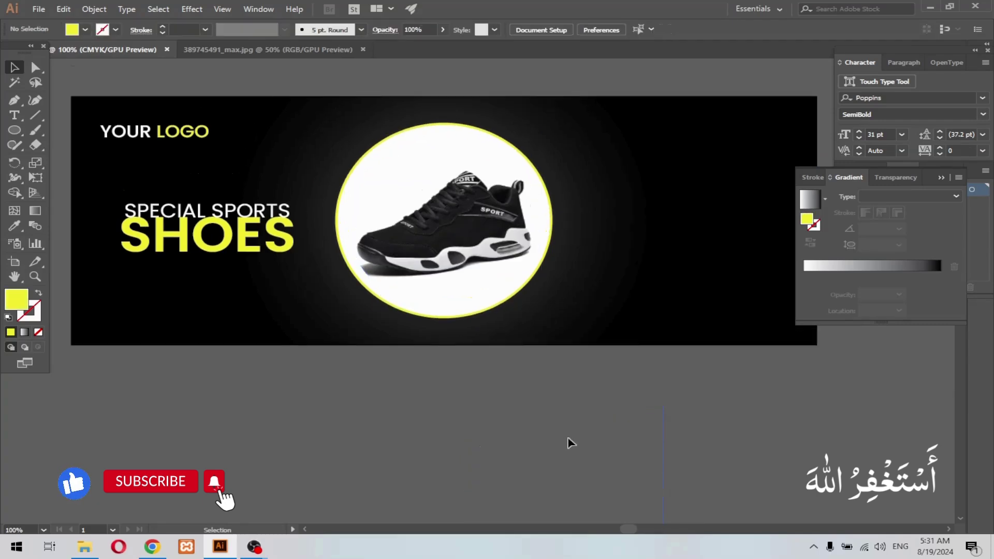
scroll(660, 415, up, 2)
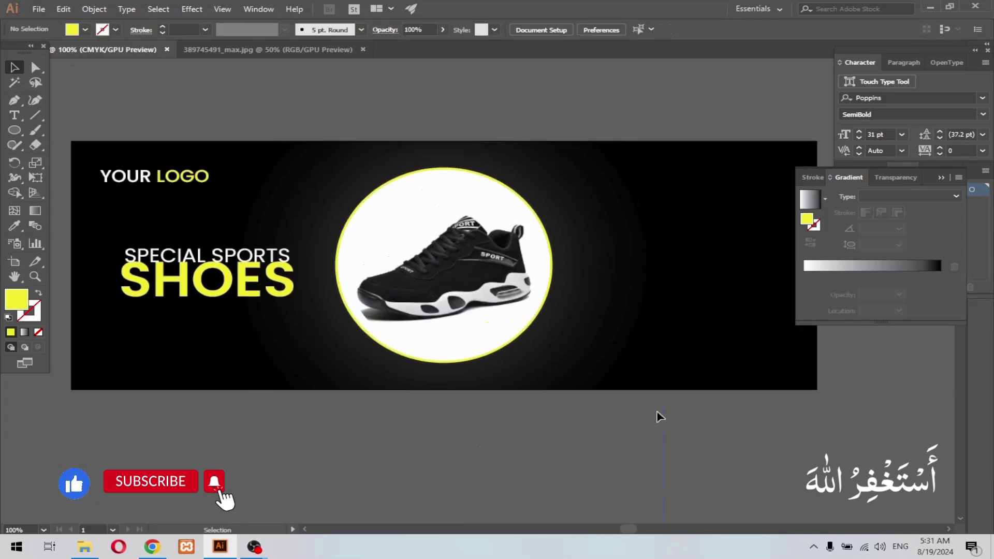
scroll(589, 471, up, 1)
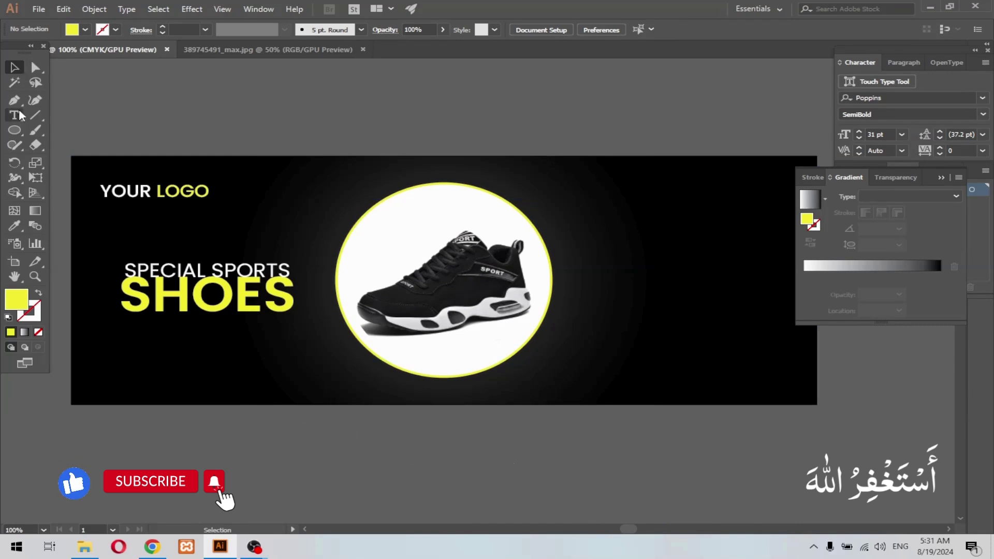
click(34, 115)
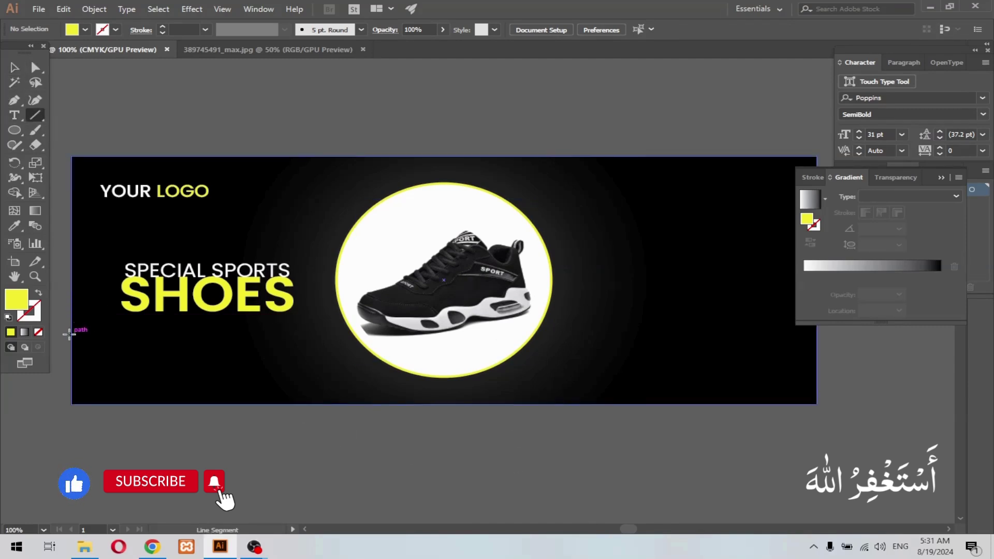
click(73, 336)
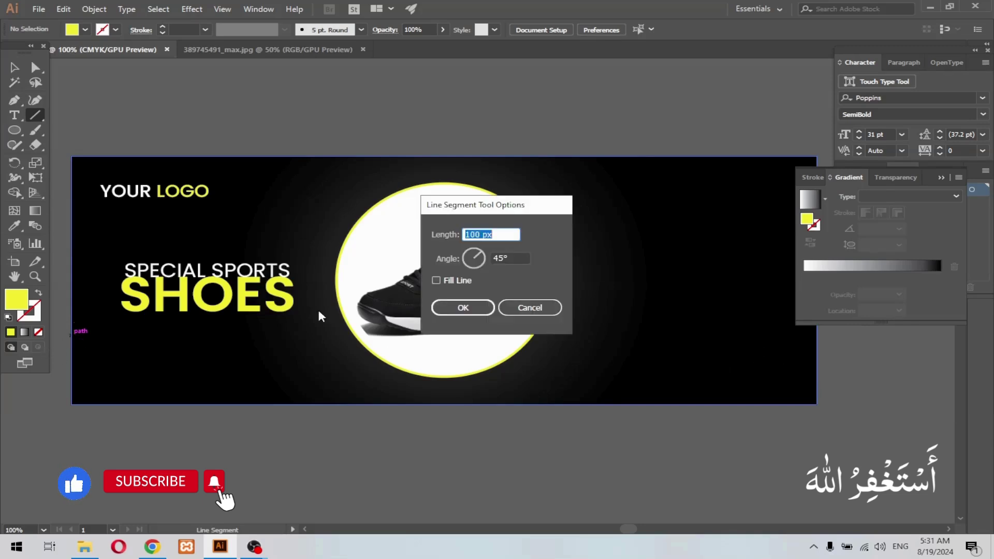
click(530, 307)
drag(73, 348, 816, 348)
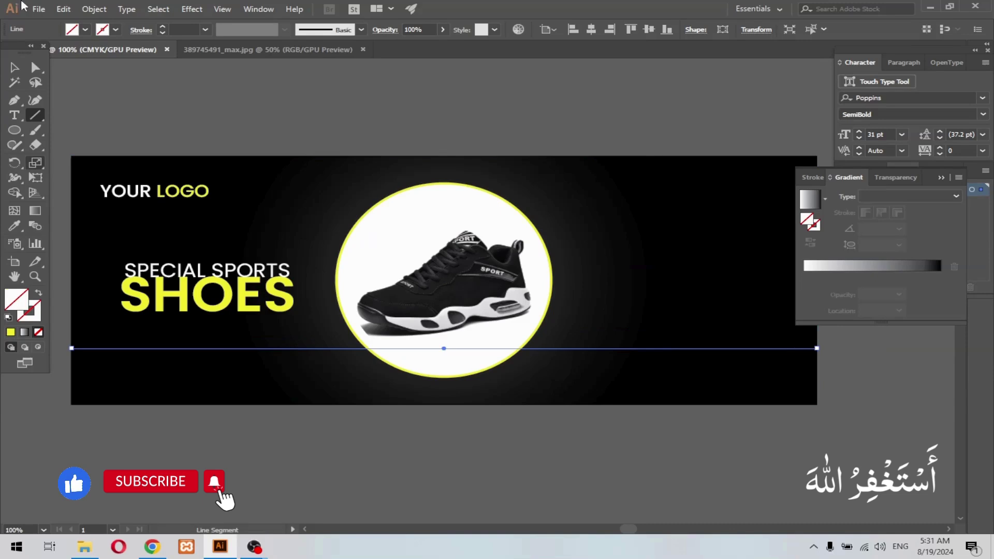
click(85, 30)
click(58, 50)
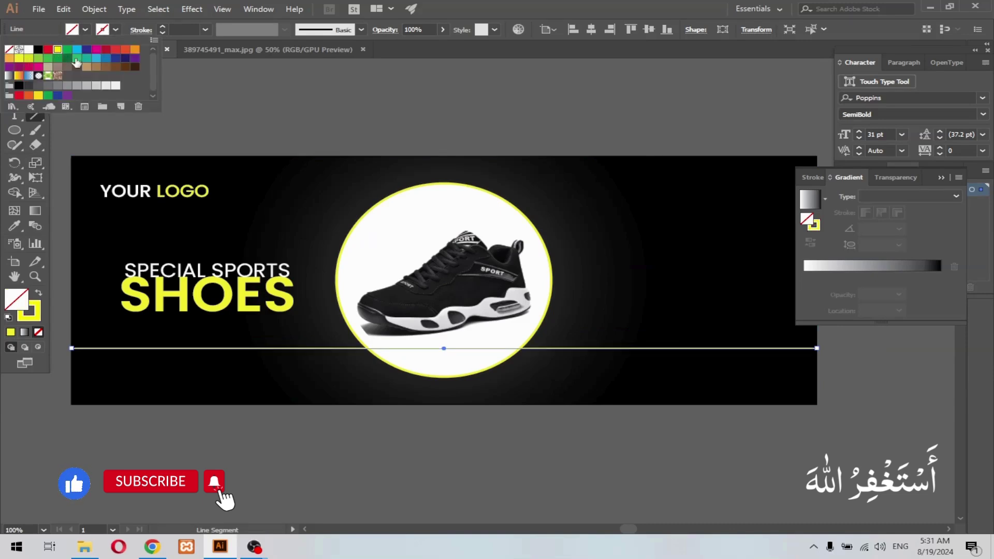
key(Escape)
Lock the dark background rectangle in place.
key(a)
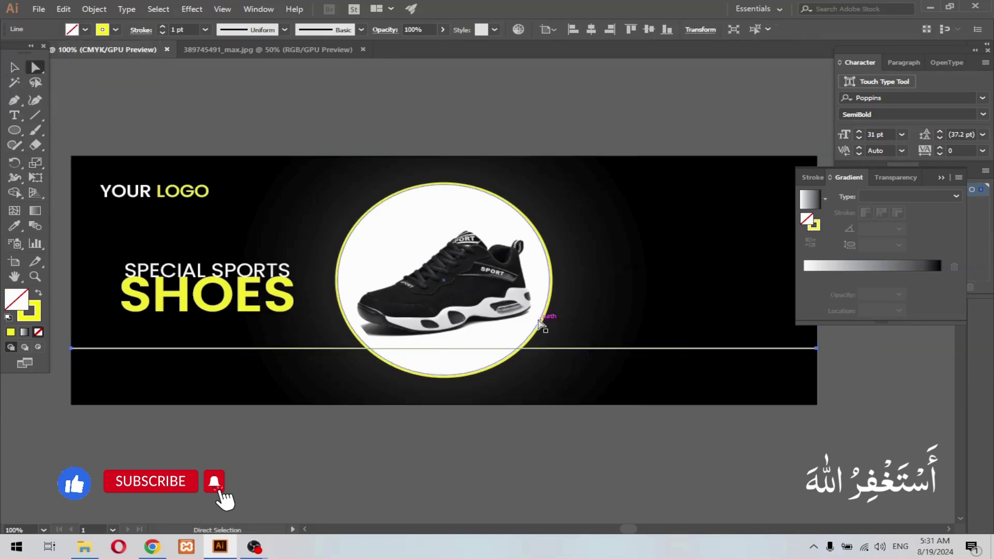
click(601, 265)
click(94, 9)
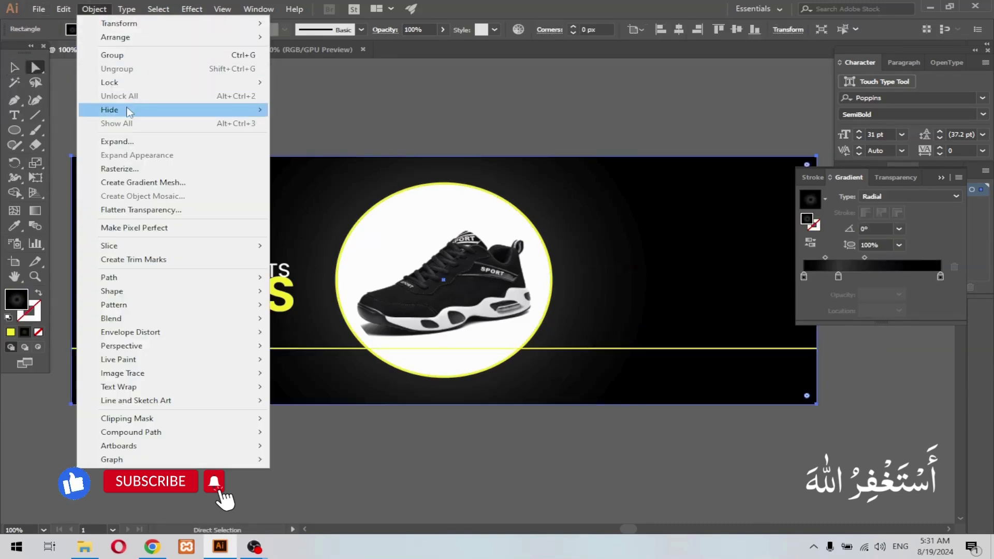
mouse_move(110, 83)
click(290, 79)
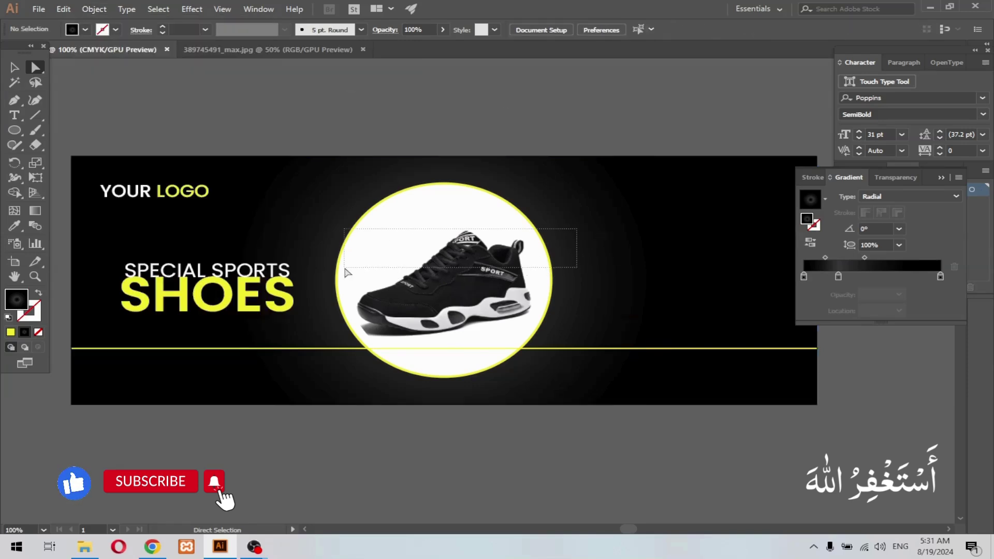
Send the shoe behind the circle and the yellow line behind the shoe circle.
right_click(381, 267)
click(559, 428)
click(479, 441)
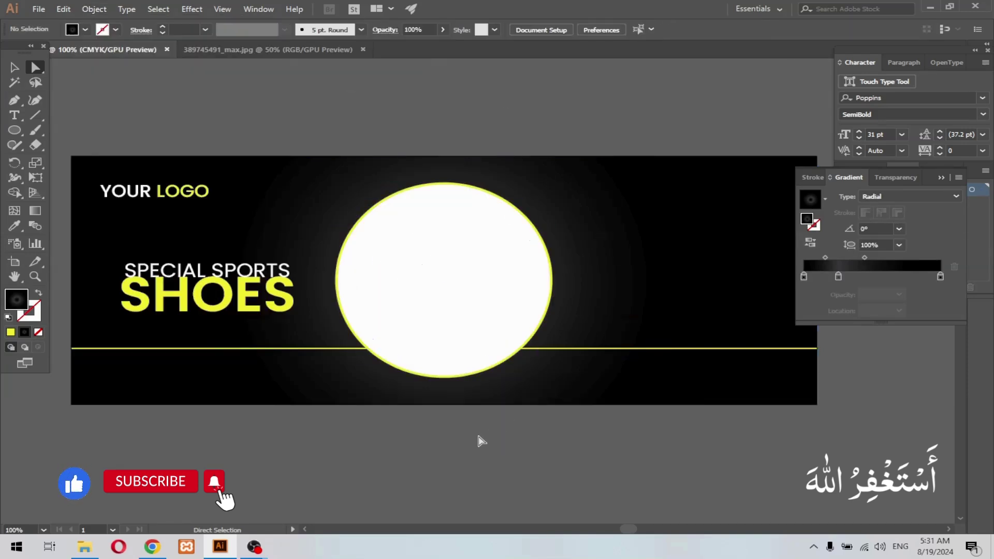
click(277, 349)
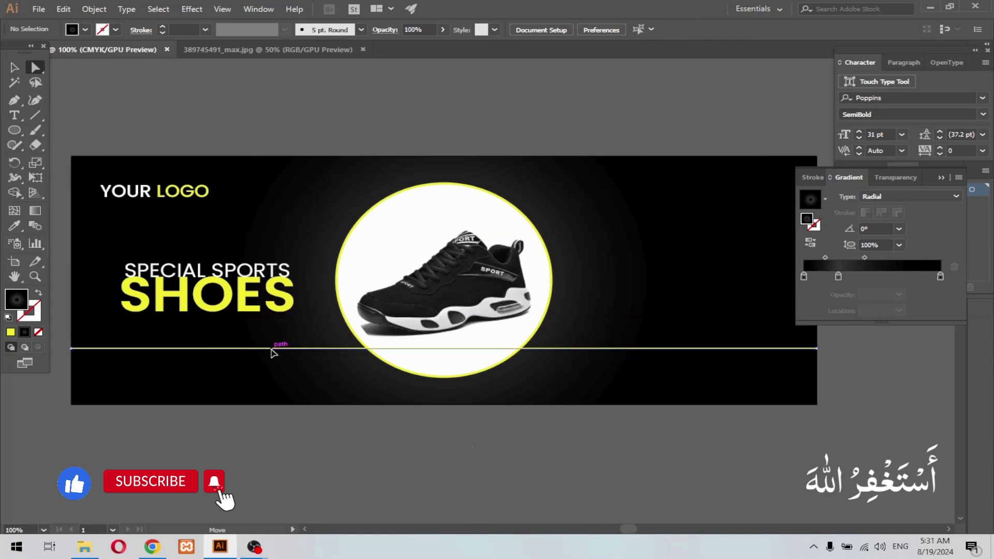
right_click(278, 348)
click(458, 329)
click(413, 434)
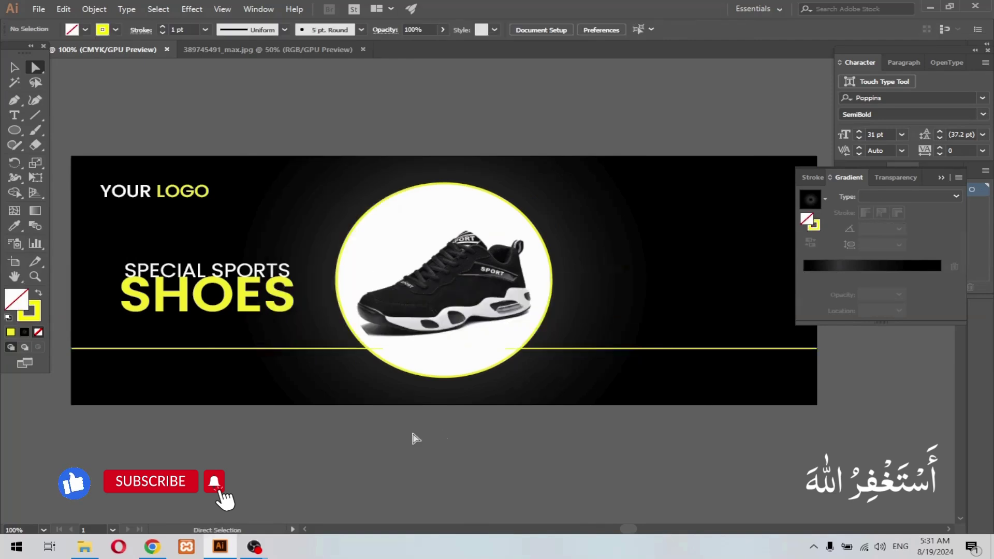
click(283, 349)
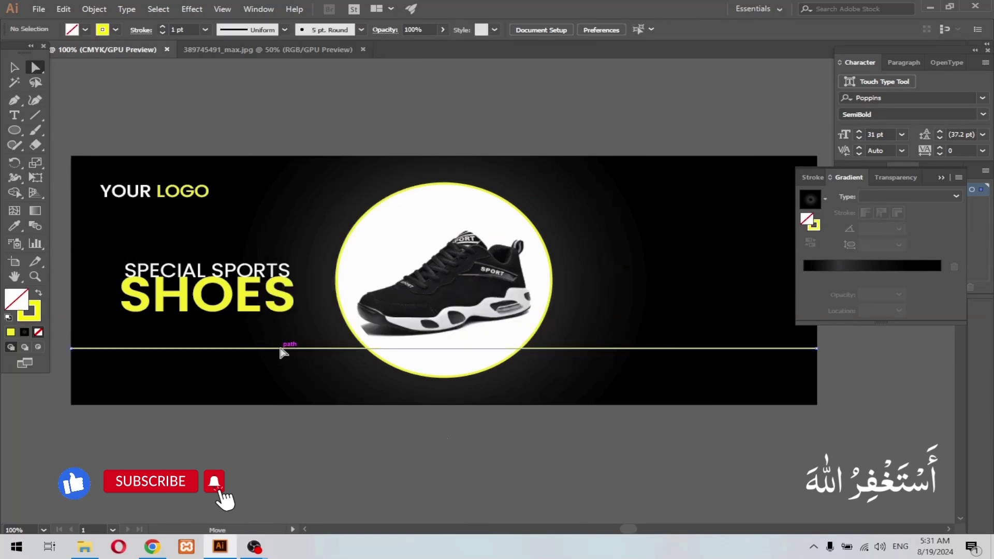
Preview a Twist effect on the yellow line at about 13°, then cancel it.
click(189, 10)
mouse_move(234, 110)
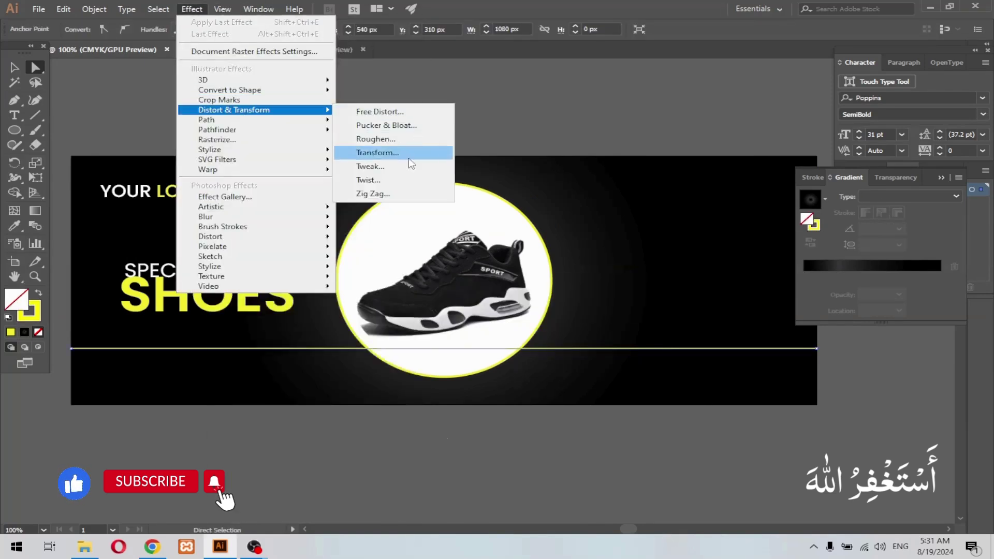
click(383, 180)
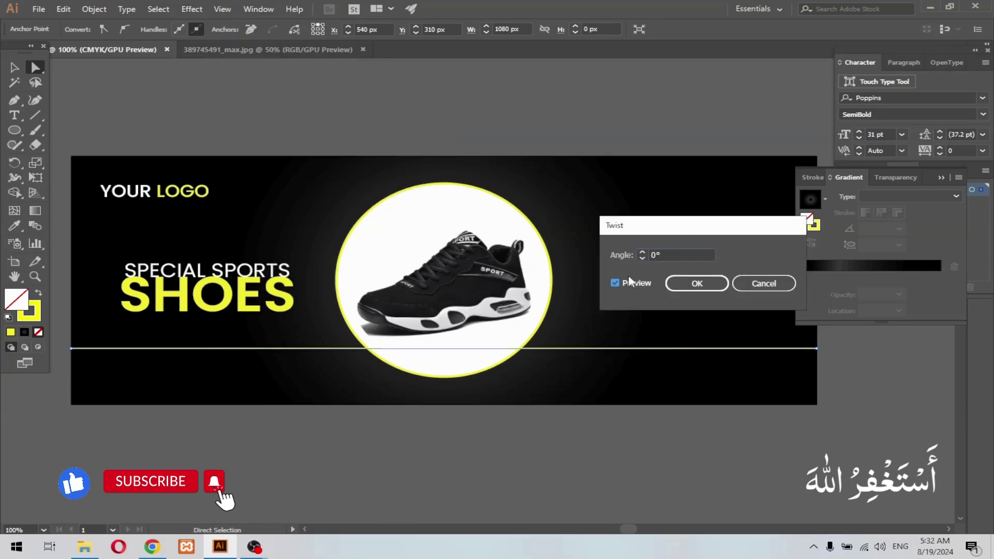
click(642, 253)
click(642, 252)
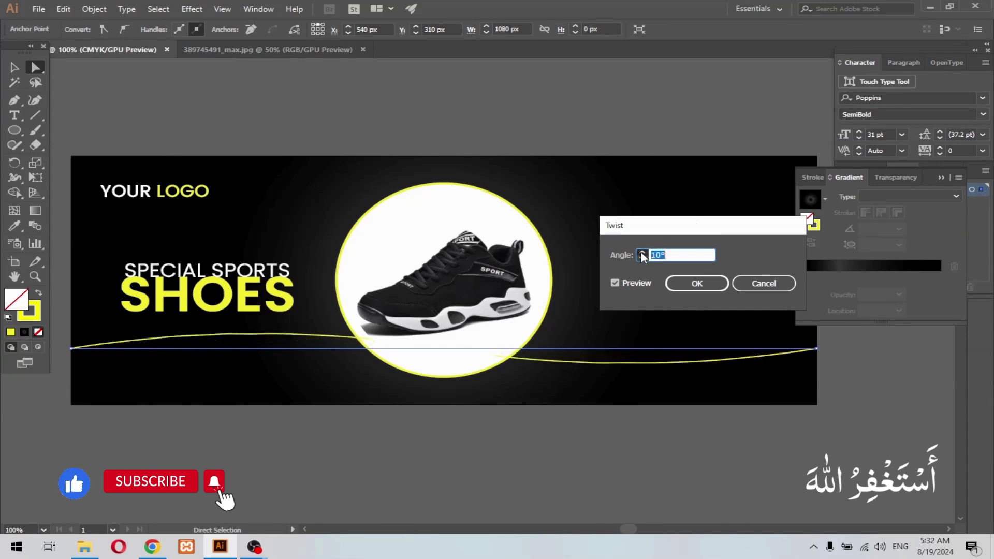
click(642, 254)
click(643, 254)
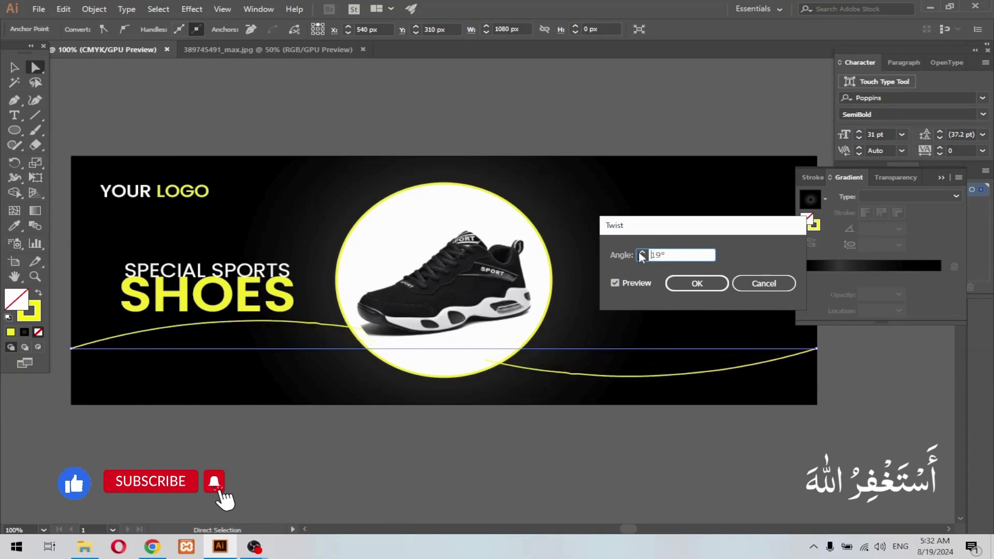
click(642, 258)
click(642, 258)
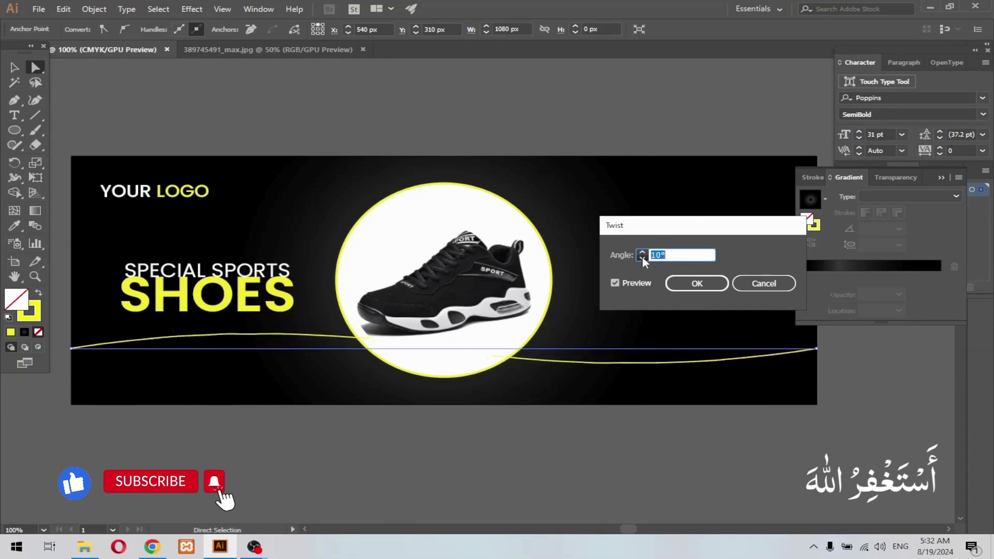
click(642, 252)
click(642, 253)
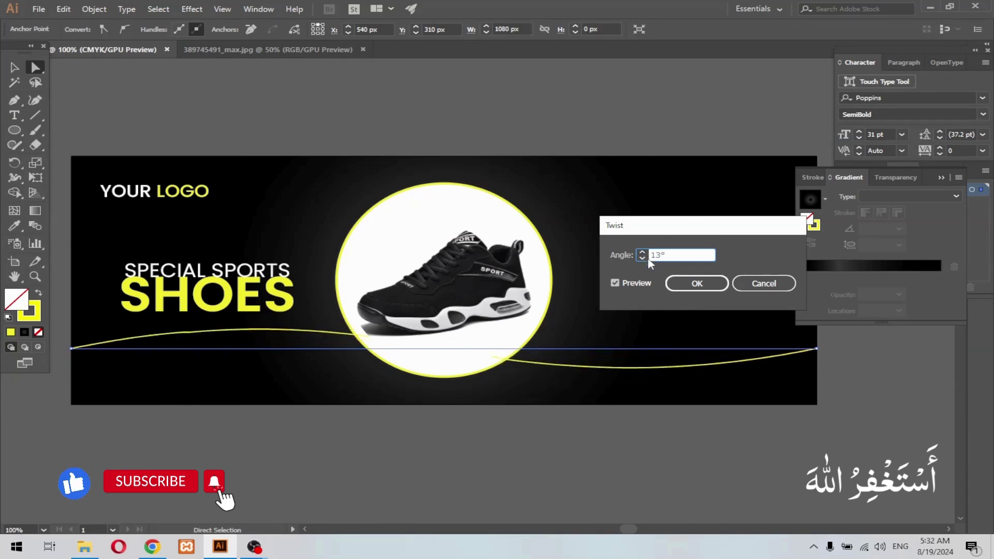
click(770, 285)
Apply a 16° Twist effect to the yellow line to form a gentle wave.
click(192, 9)
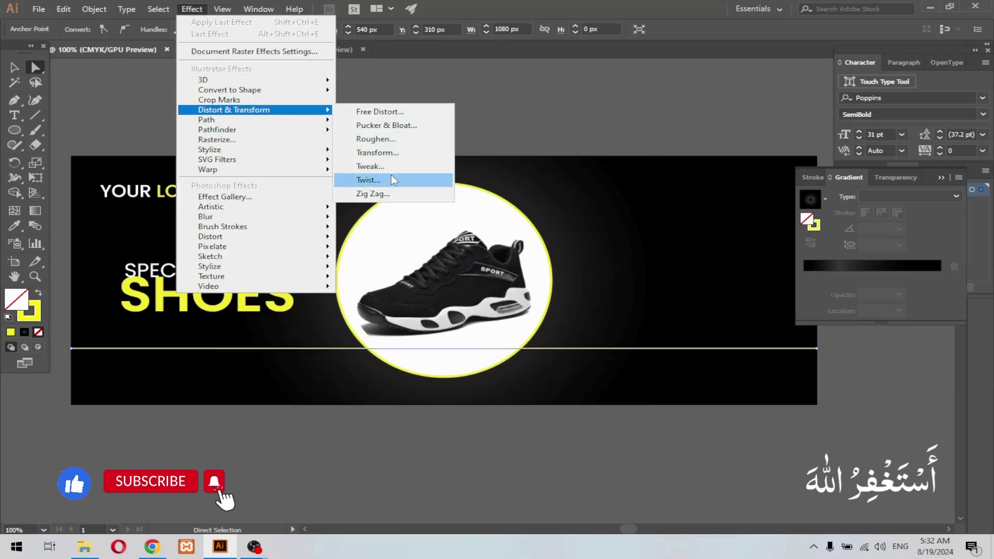
click(390, 177)
click(642, 253)
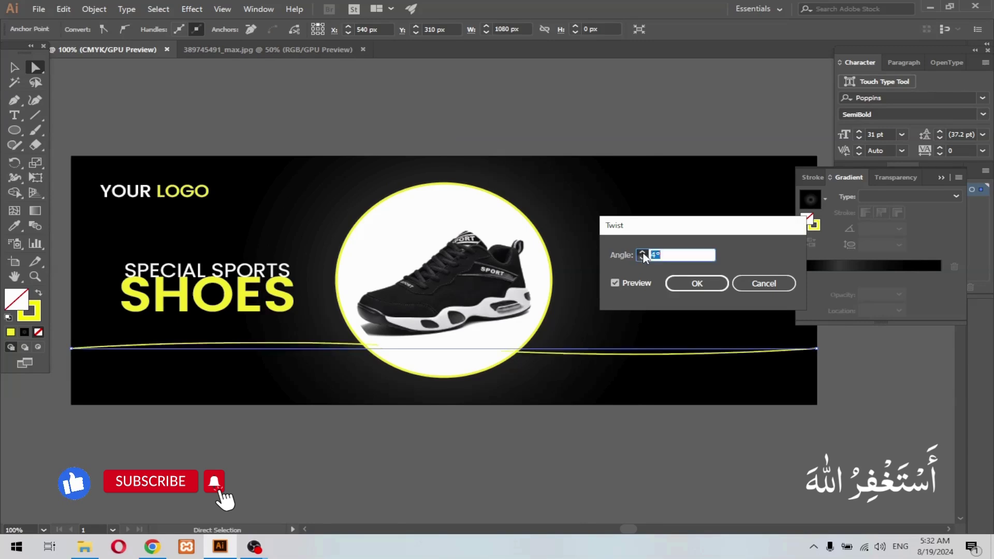
click(642, 252)
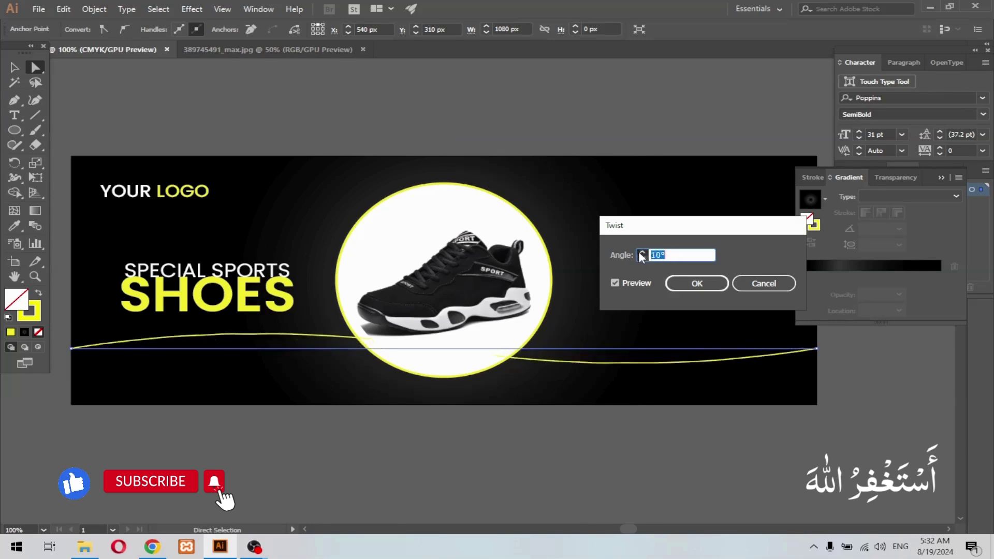
click(697, 283)
click(638, 436)
drag(841, 387, 728, 393)
Place Lorem ipsum placeholder text below the banner.
key(ctrl+1)
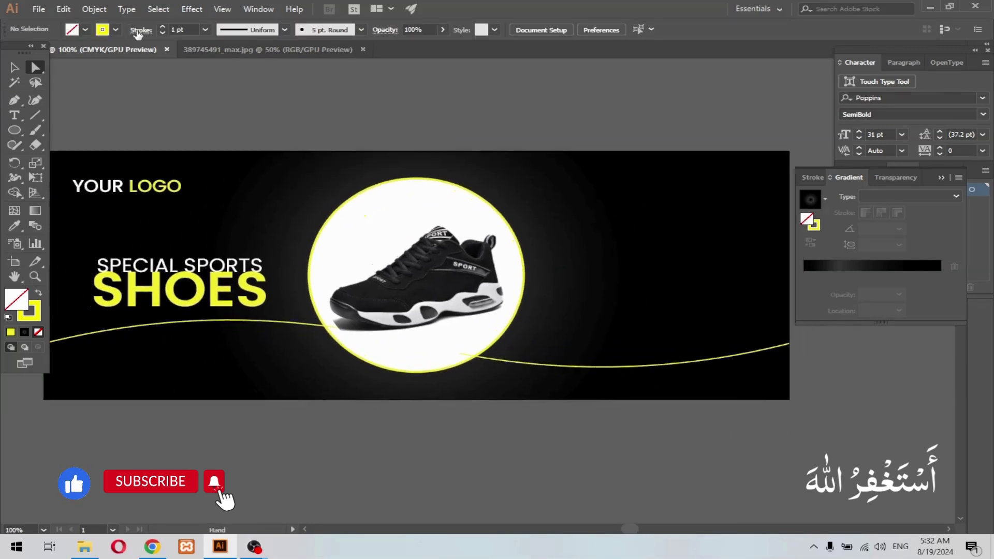
click(15, 115)
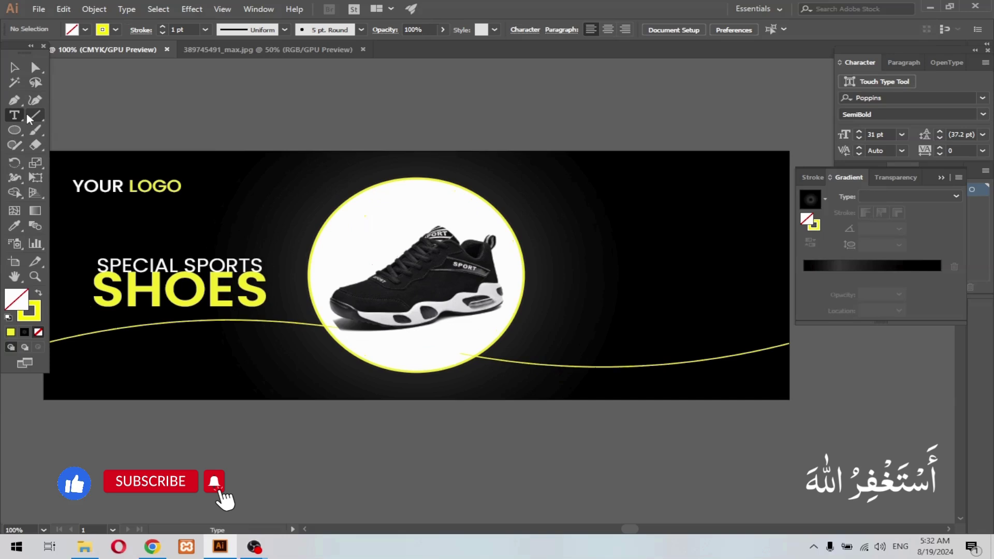
drag(143, 285, 217, 266)
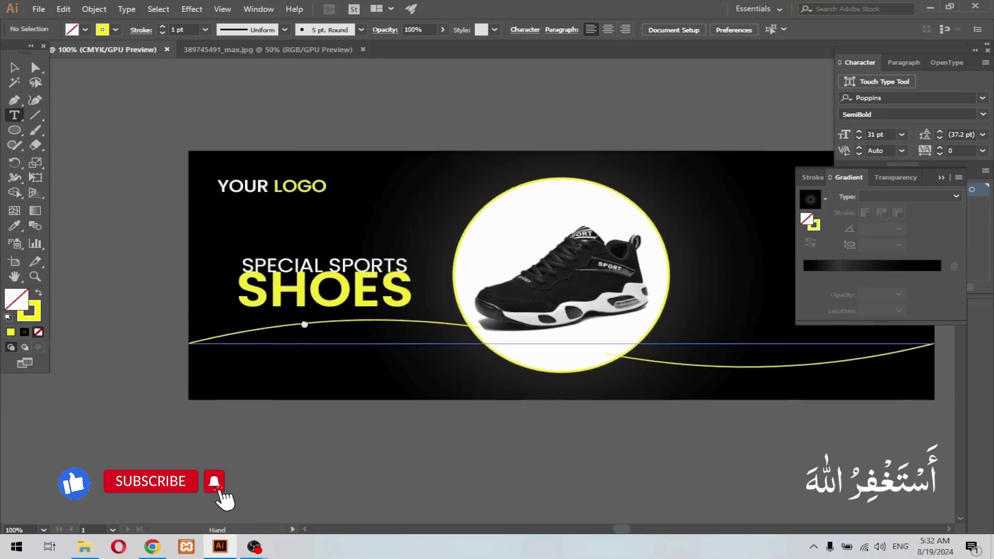
click(314, 409)
Draw a small yellow rounded square right of the shoe circle.
drag(14, 130, 51, 147)
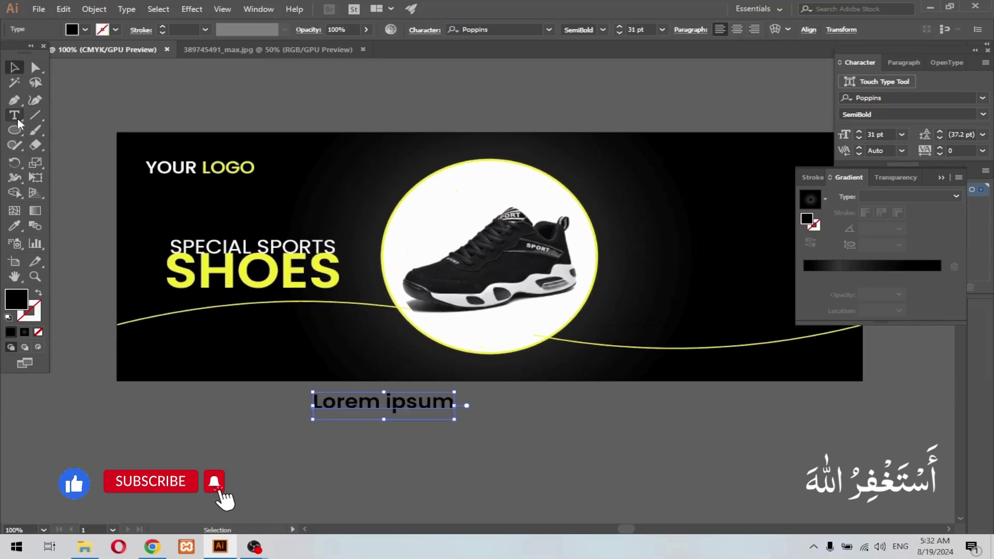
drag(656, 234, 688, 263)
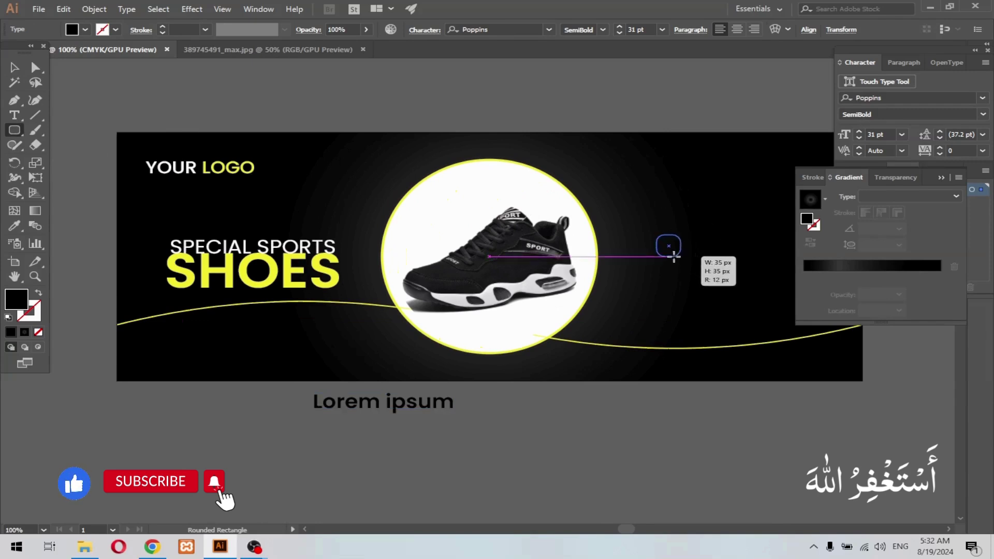
drag(709, 375, 555, 385)
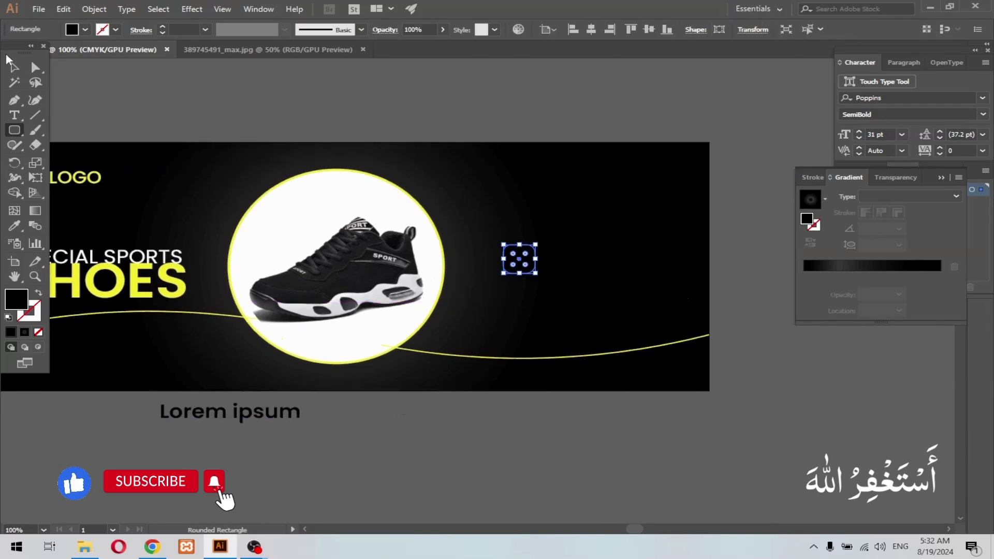
click(85, 30)
click(21, 62)
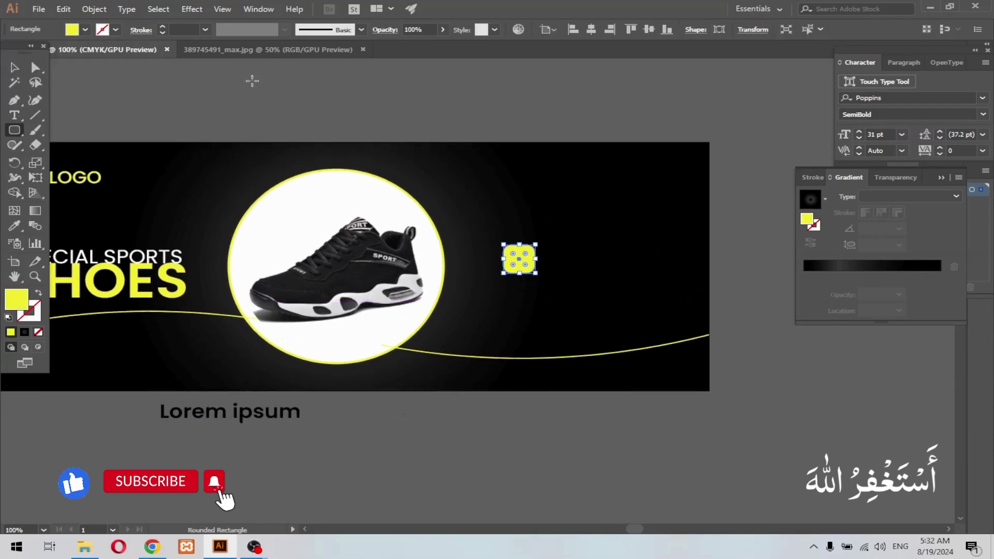
click(192, 84)
Copy the yellow square into a row of three at the top right, deleting the extra.
mouse_move(530, 262)
mouse_down()
mouse_move(562, 185)
mouse_move(648, 192)
mouse_up()
click(736, 190)
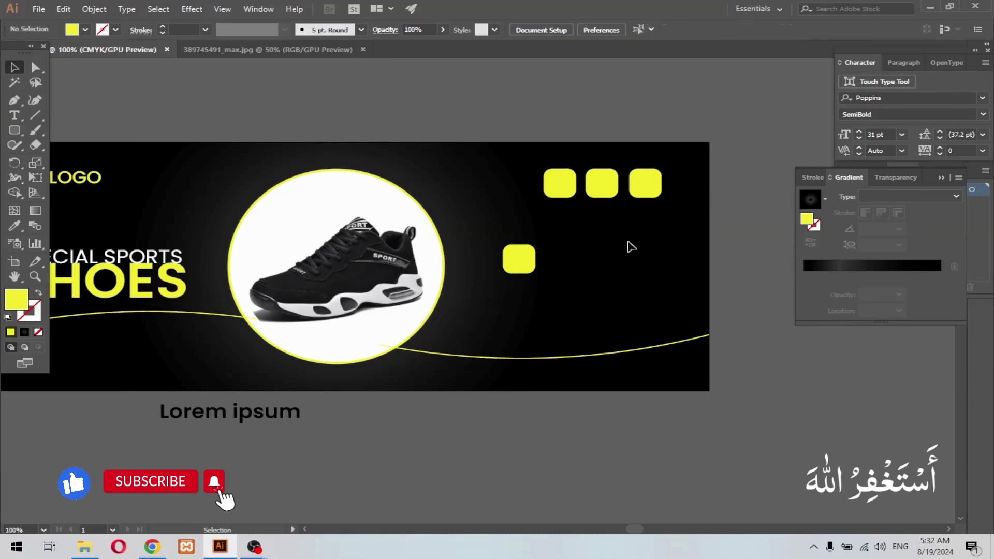
drag(476, 315, 531, 234)
click(573, 178)
key(Delete)
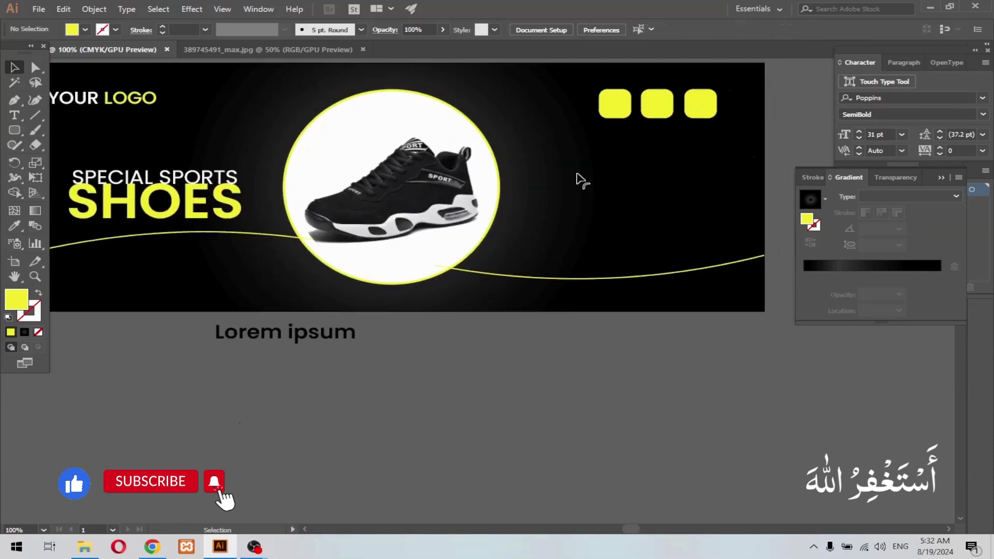
Duplicate the shoe circle as a smaller copy to the right of the large one.
drag(632, 266, 568, 292)
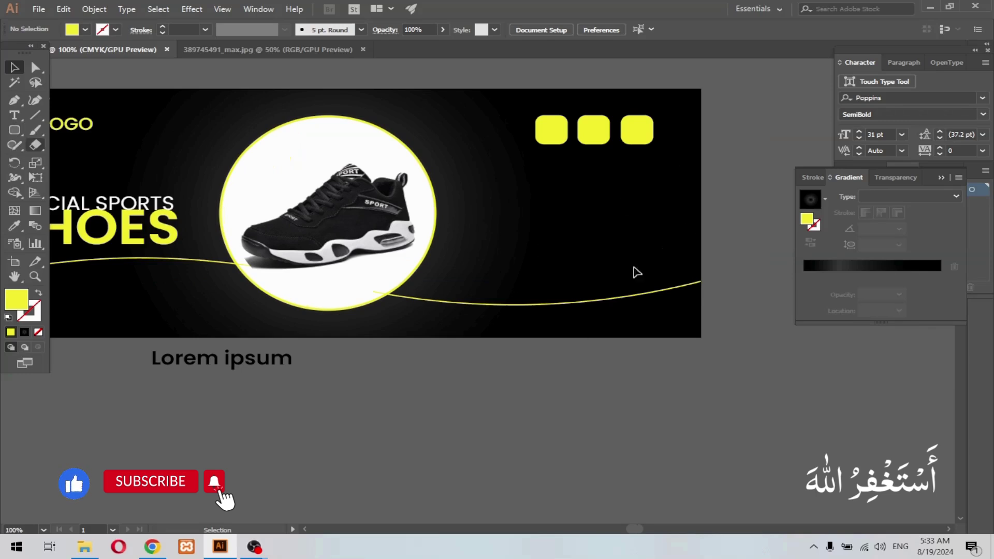
scroll(481, 173, up, 1)
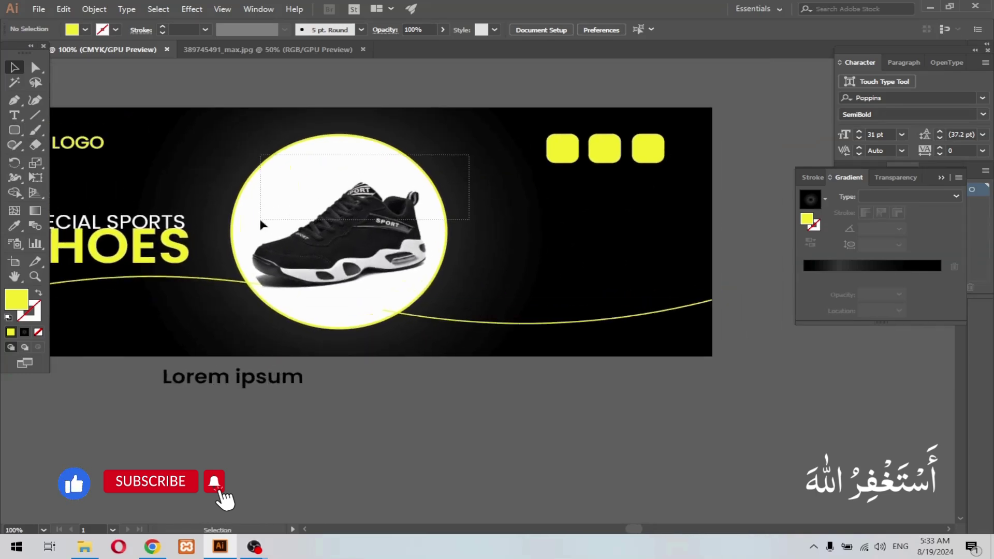
drag(261, 223, 499, 253)
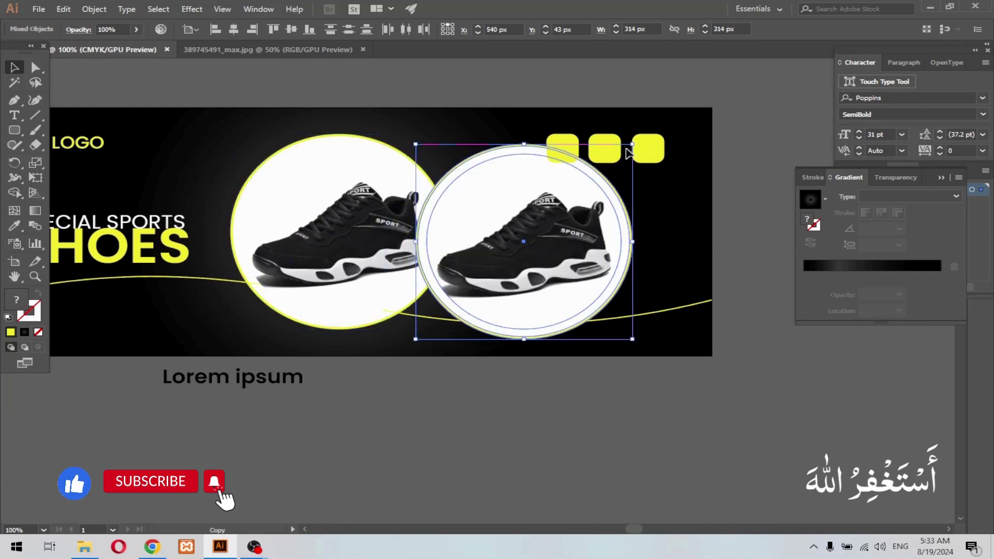
mouse_move(632, 145)
mouse_down()
mouse_move(580, 215)
mouse_move(579, 189)
mouse_up()
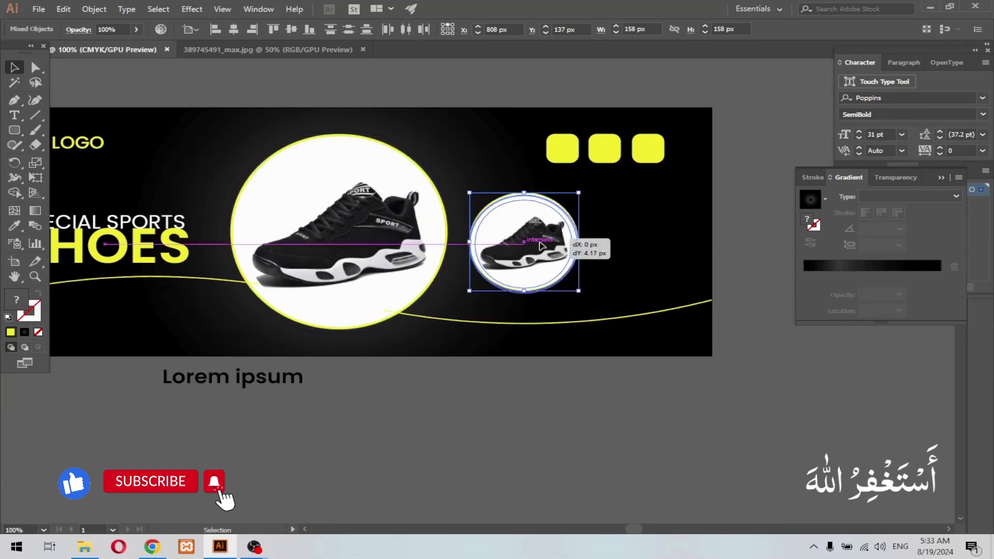
mouse_move(535, 252)
mouse_down()
mouse_move(523, 278)
mouse_move(642, 268)
mouse_up()
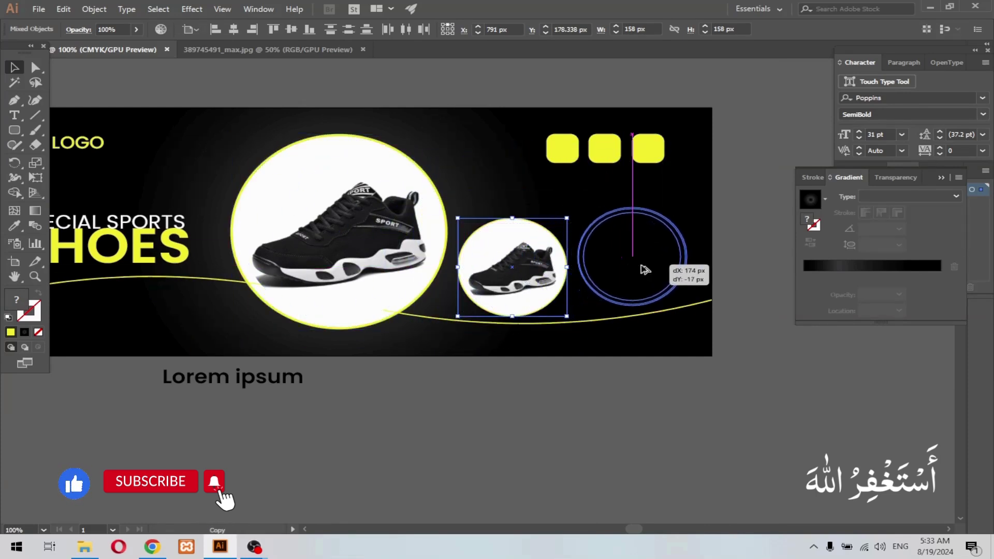
click(544, 409)
Pan the canvas so the whole banner is visible.
drag(452, 433, 475, 418)
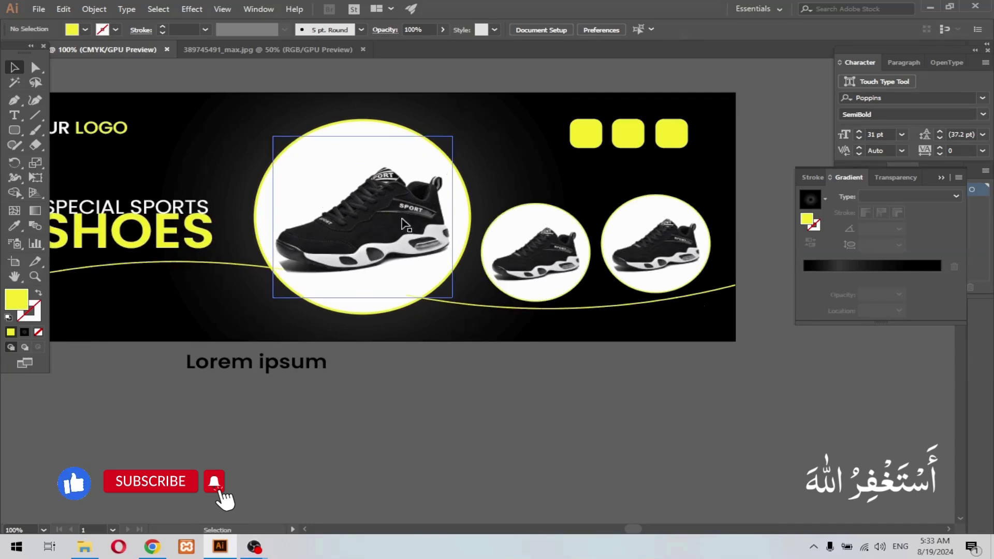
drag(393, 256, 442, 300)
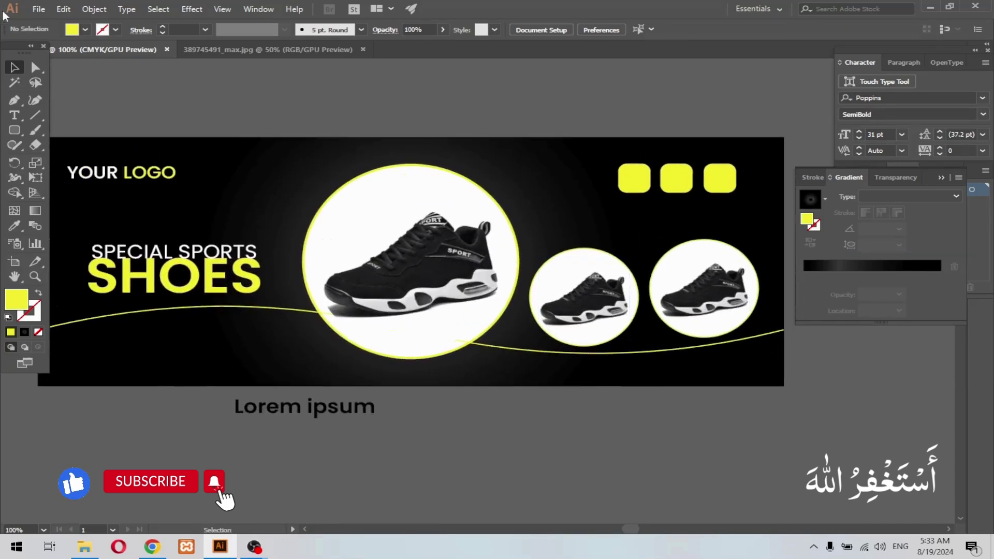
click(39, 9)
Place the Twitter, Instagram and Facebook SVG icon files from Downloads.
click(71, 51)
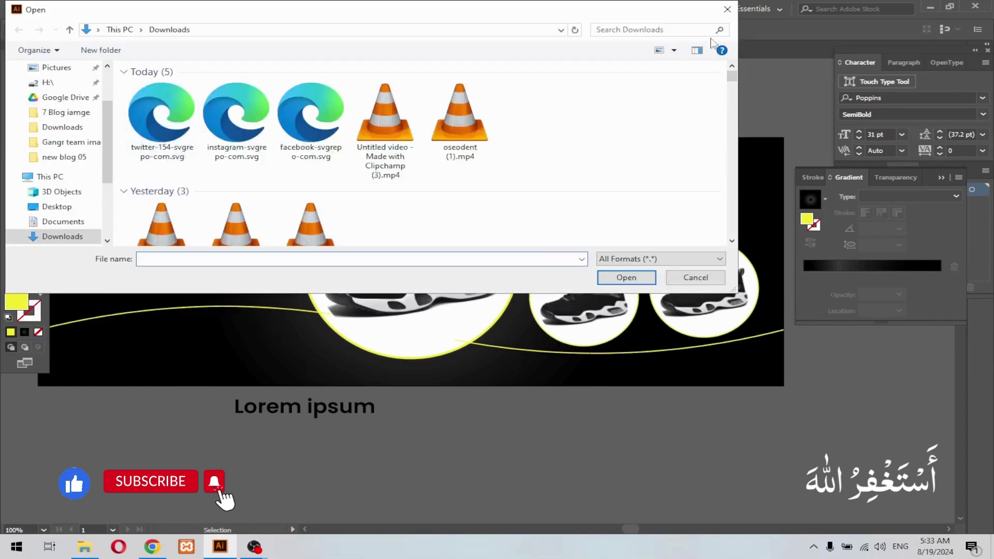
click(726, 11)
click(39, 9)
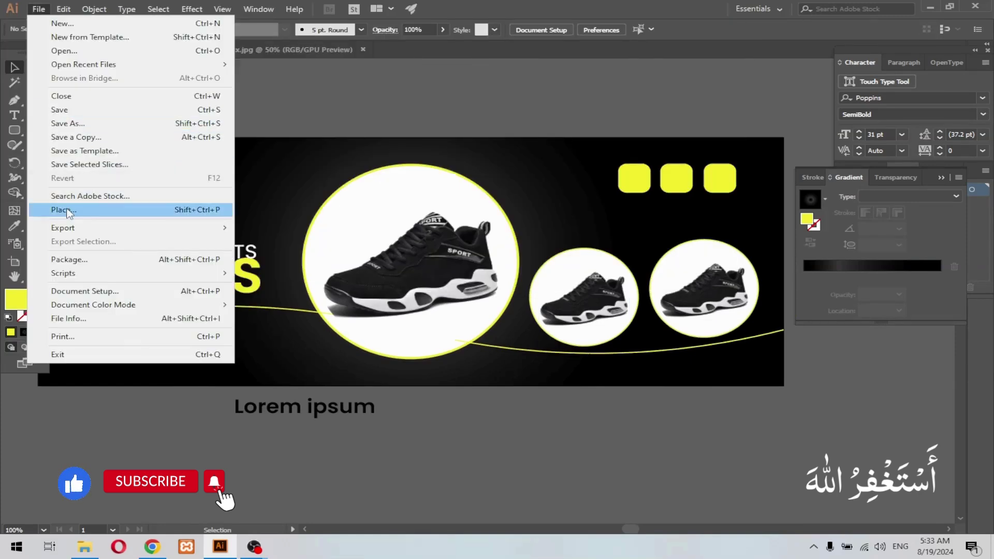
click(212, 209)
click(161, 124)
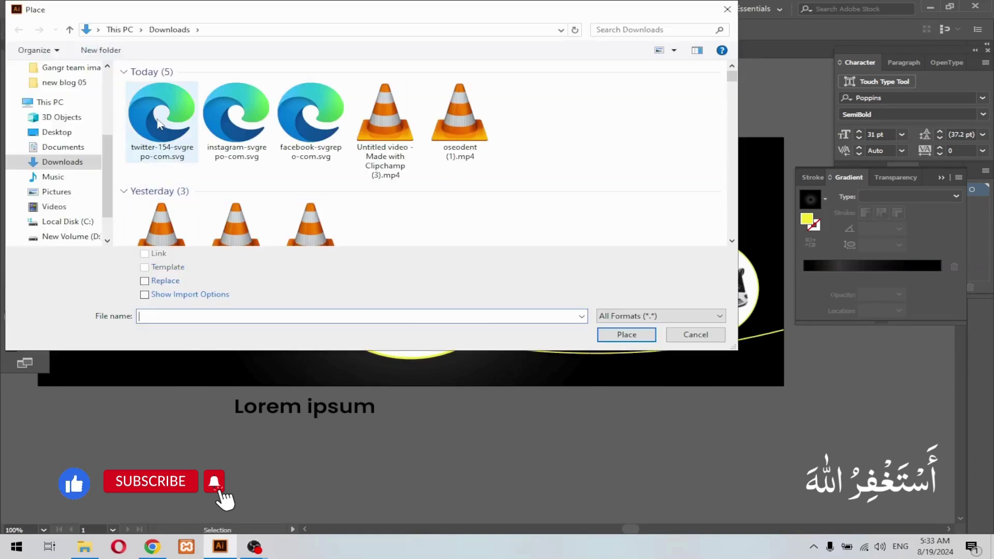
ctrl+click(228, 129)
ctrl+click(305, 119)
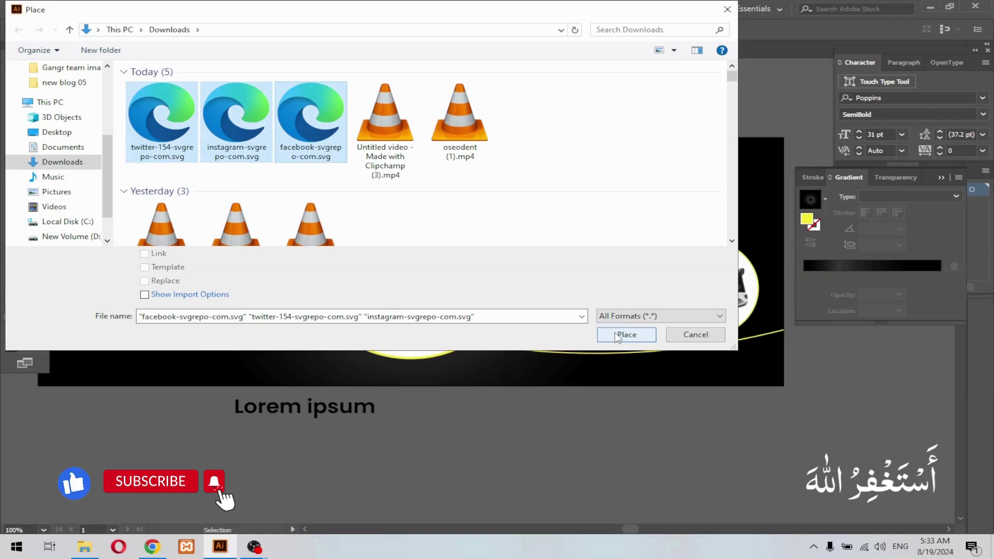
click(617, 335)
Drop the icons on the canvas and shrink the Facebook icon to about 71 px.
scroll(448, 394, down, 2)
click(445, 394)
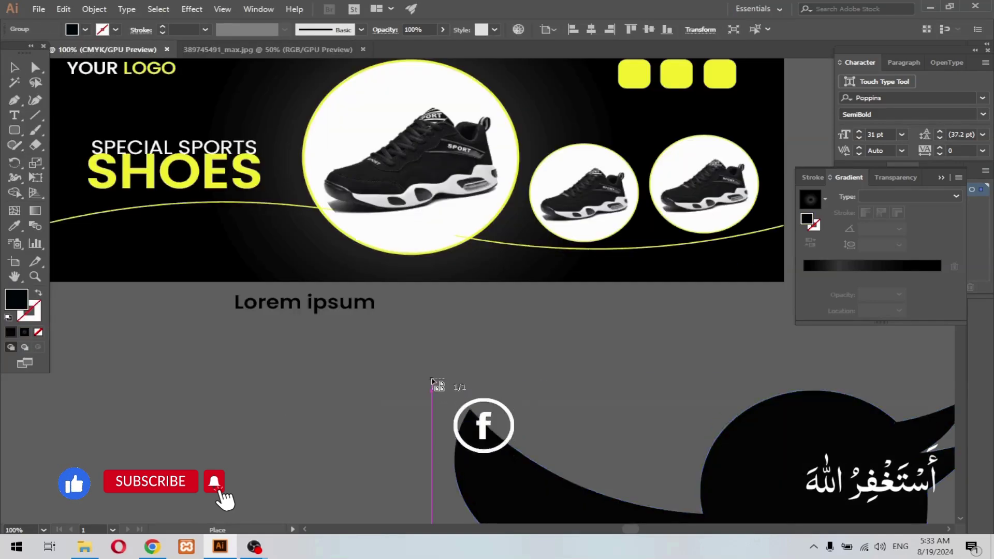
click(299, 354)
drag(623, 392, 402, 297)
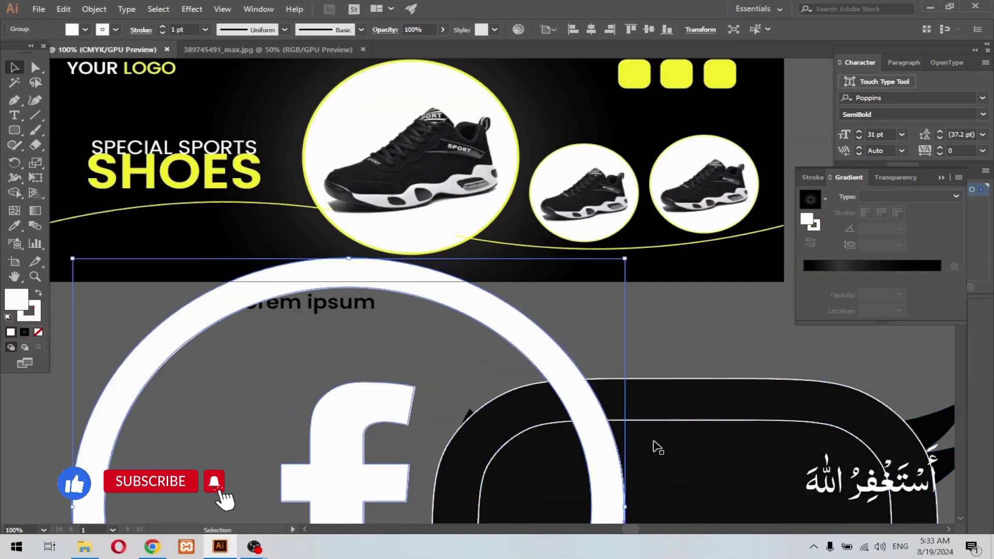
mouse_move(638, 498)
mouse_down()
mouse_move(360, 500)
mouse_move(567, 253)
mouse_up()
Move the Facebook icon onto the first yellow square.
scroll(567, 343, up, 2)
drag(564, 339, 653, 164)
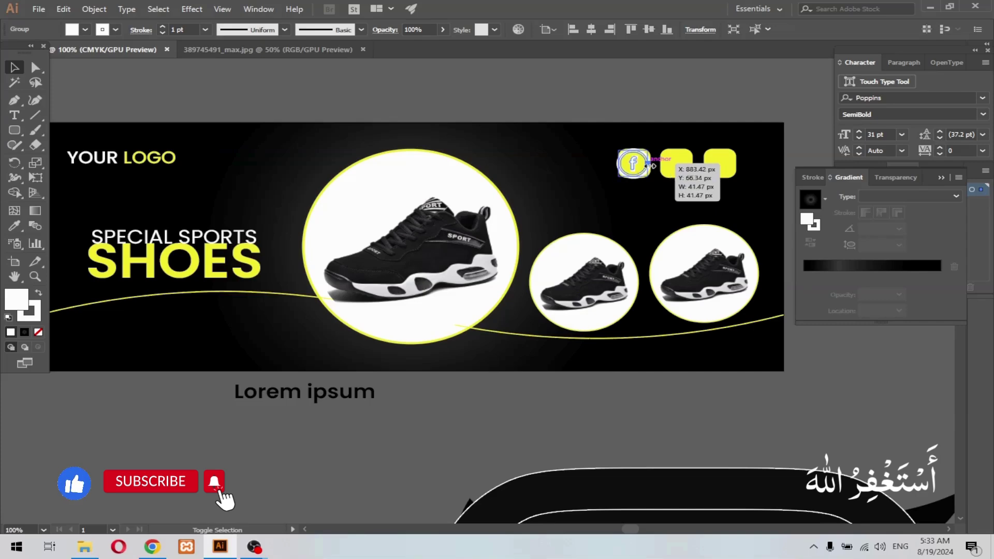
drag(646, 164, 647, 165)
click(659, 241)
Shrink the Instagram icon onto the second square and scale down the Twitter icon.
scroll(703, 255, down, 2)
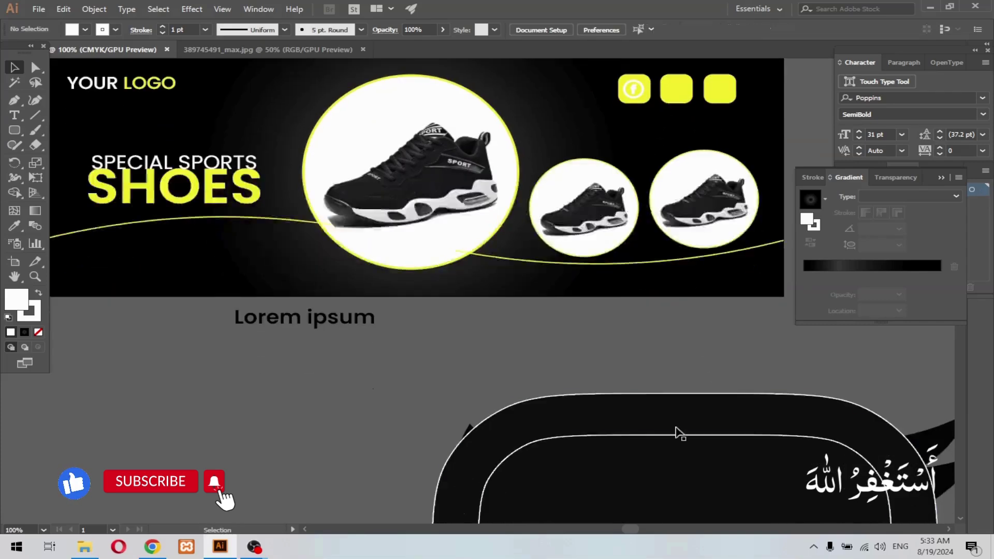
click(748, 457)
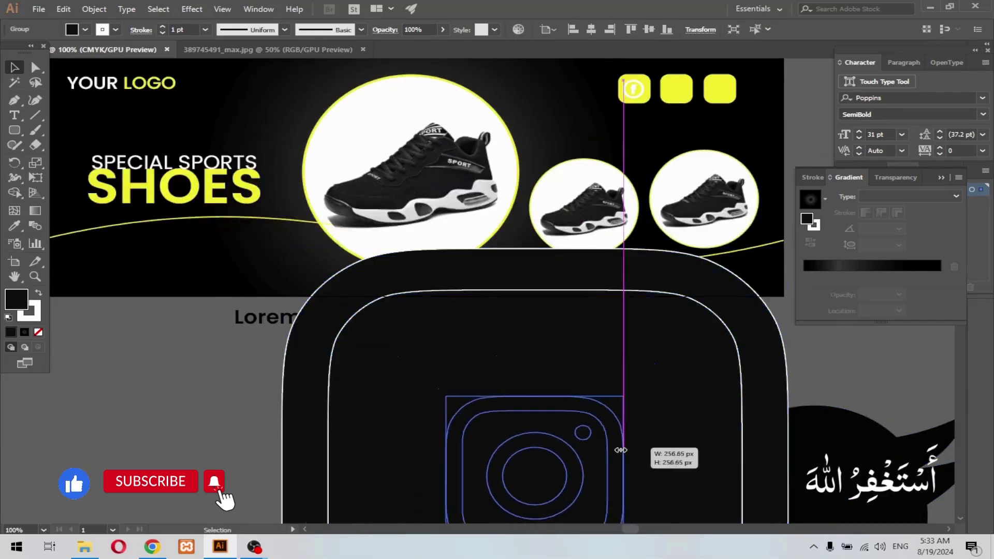
mouse_move(788, 474)
mouse_down()
mouse_move(560, 474)
mouse_move(670, 361)
mouse_move(680, 90)
mouse_up()
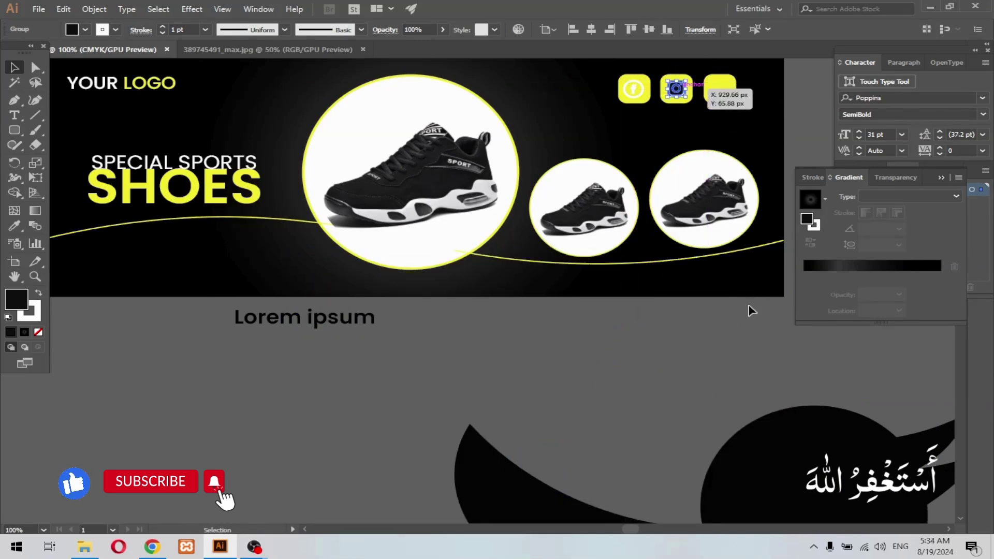
key(ctrl+v)
mouse_move(777, 460)
mouse_down()
mouse_move(556, 467)
mouse_move(727, 89)
mouse_up()
Place the Twitter bird in the third yellow square and try a white fill on Instagram.
click(676, 354)
scroll(683, 362, up, 3)
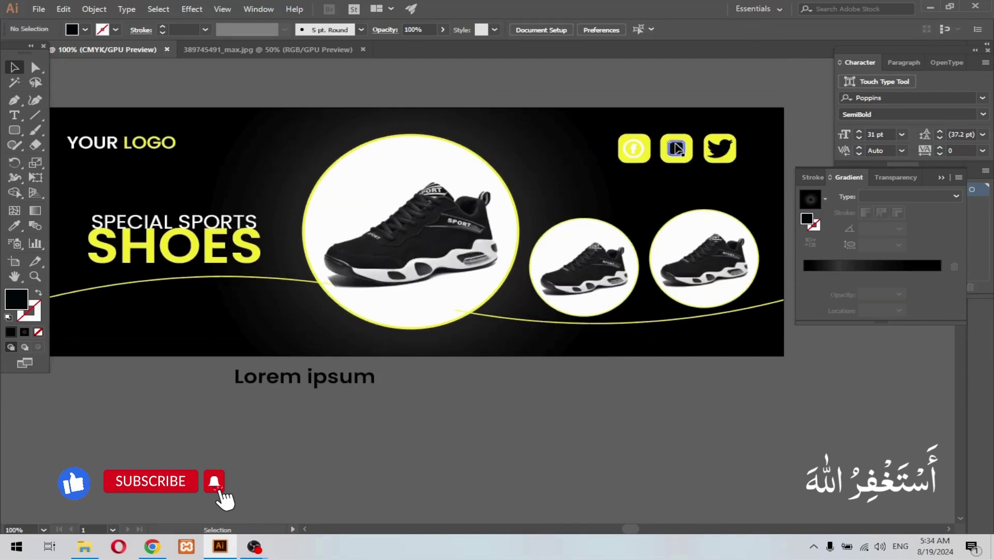
click(676, 149)
click(85, 30)
click(50, 59)
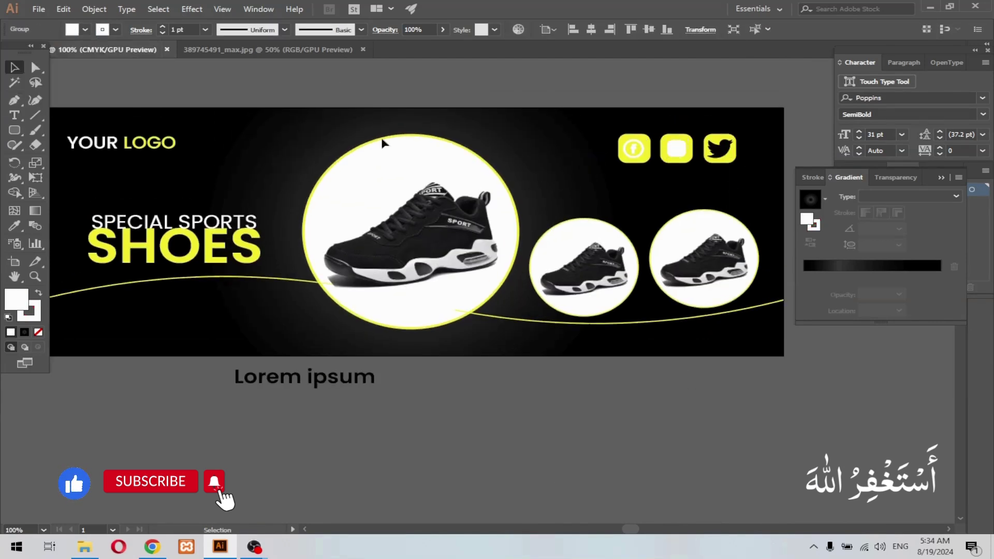
click(681, 342)
click(677, 151)
Give the Instagram icon a white 1 pt outline.
click(348, 88)
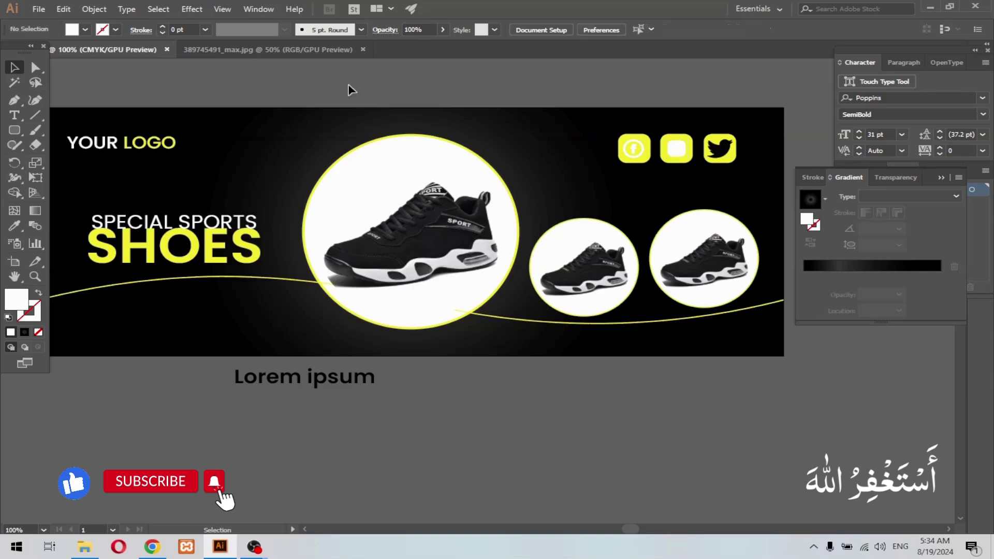
click(676, 150)
click(85, 29)
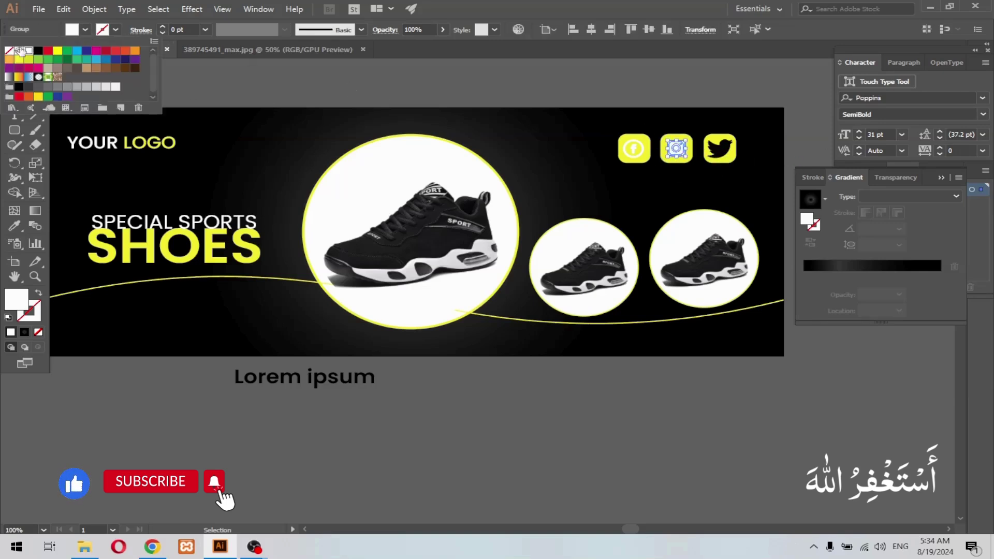
click(115, 29)
click(29, 51)
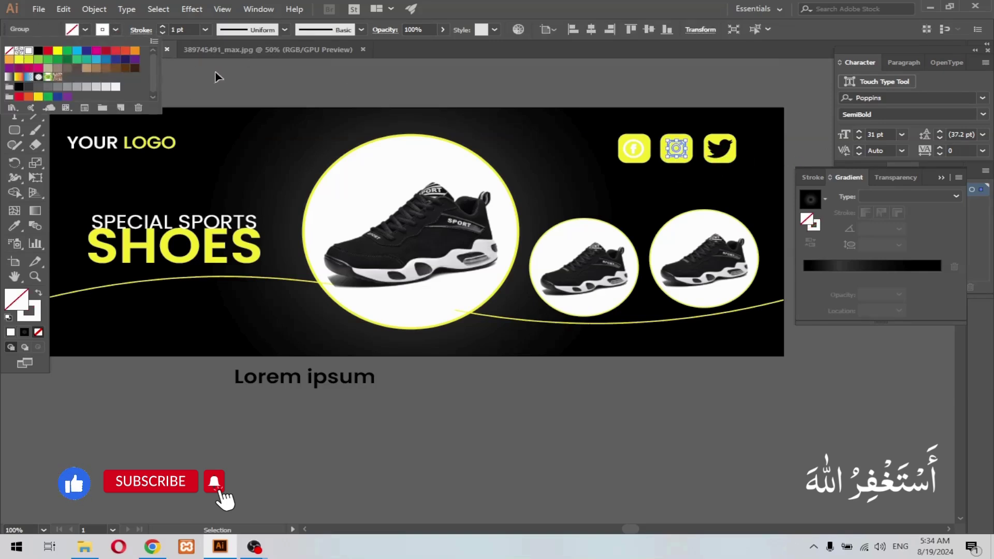
click(539, 453)
Fill the Facebook and Instagram icons with black.
click(676, 150)
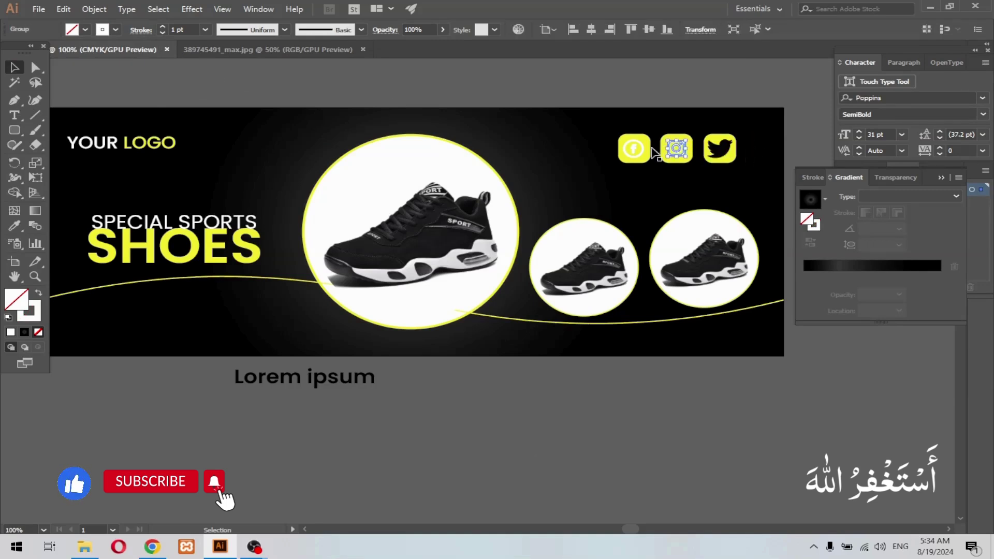
shift+click(645, 150)
click(85, 29)
click(36, 50)
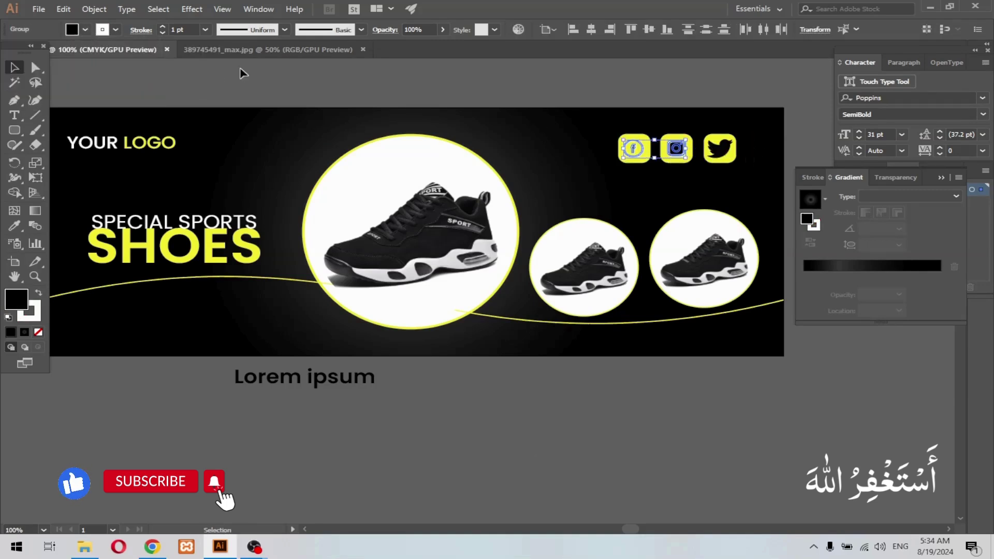
click(634, 447)
click(634, 149)
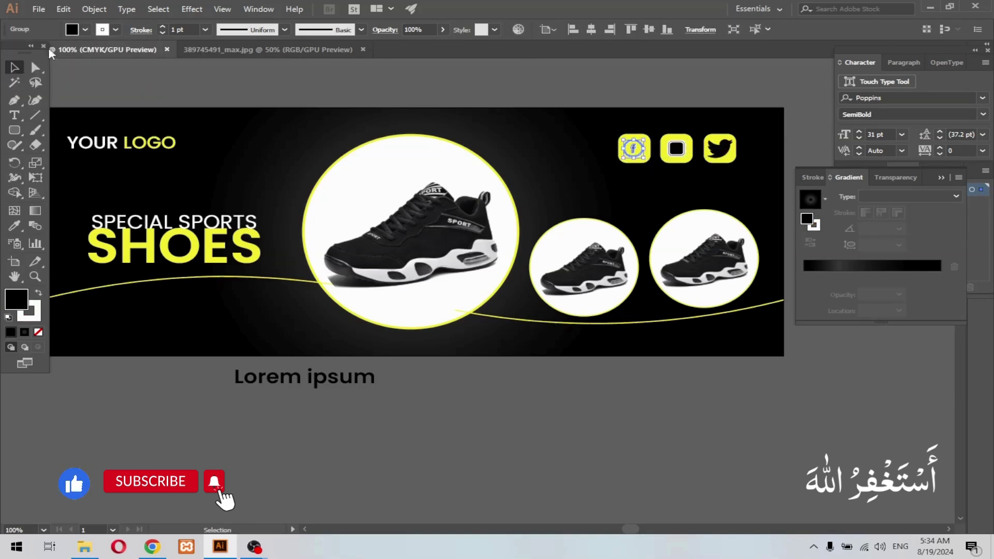
click(85, 30)
click(39, 54)
click(587, 381)
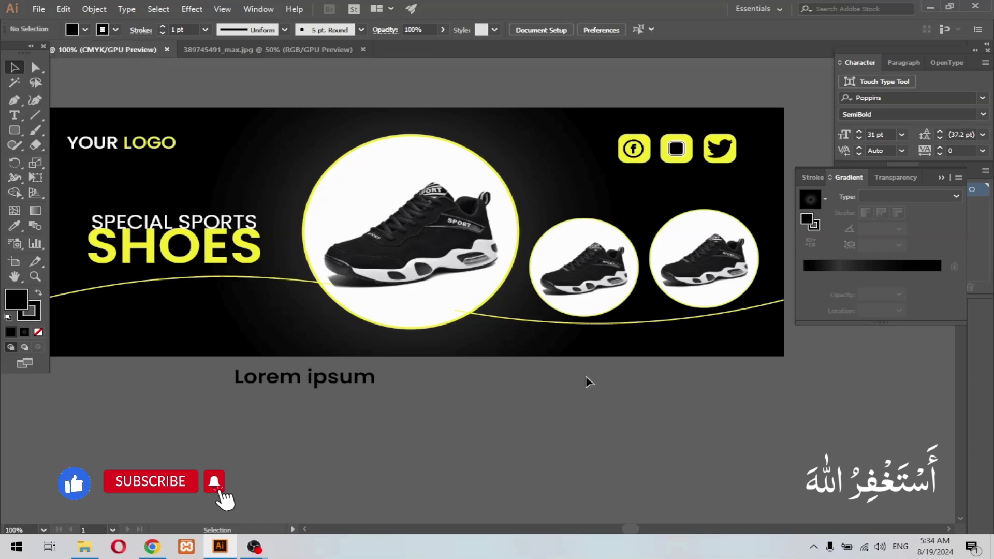
Apply black to the Instagram icon from the fill swatch choices.
click(677, 150)
click(85, 29)
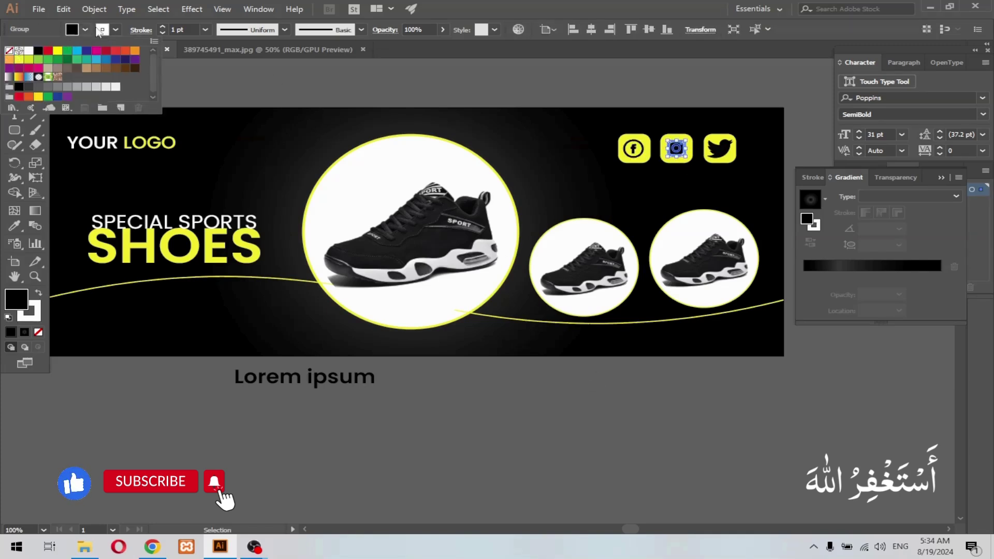
click(102, 29)
click(39, 50)
click(254, 84)
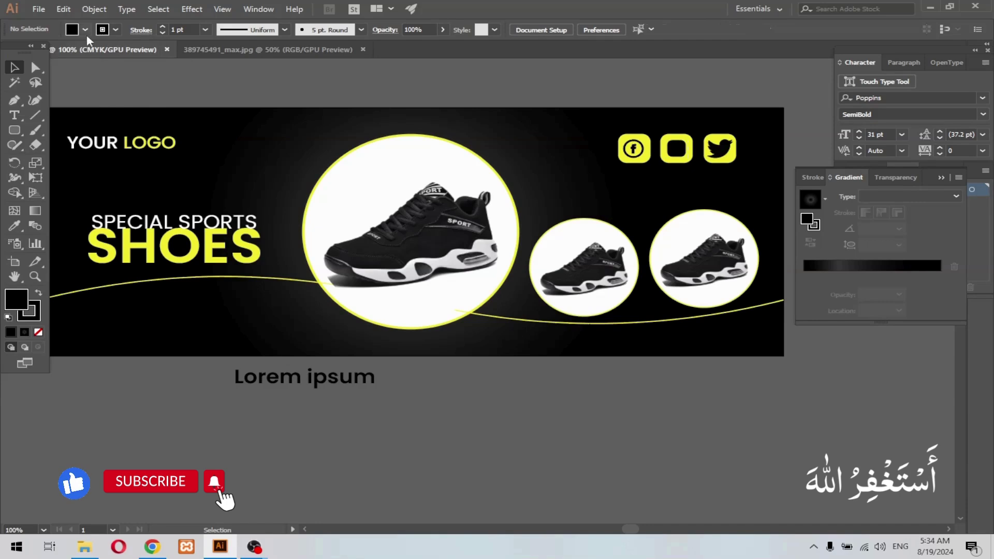
click(85, 30)
click(71, 31)
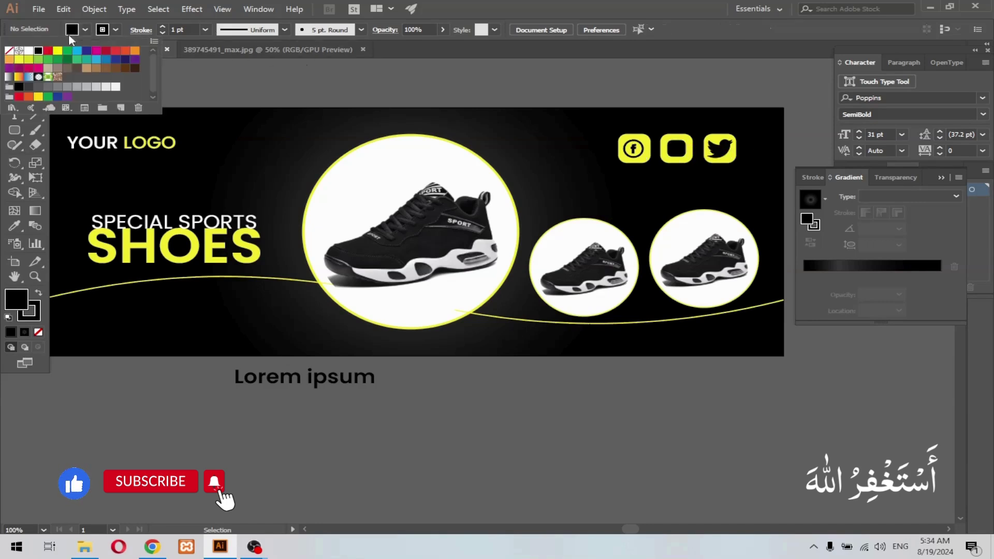
click(9, 52)
Set the Instagram icon's fill to None so the black glyph shows, and recentre the banner.
click(267, 77)
click(683, 154)
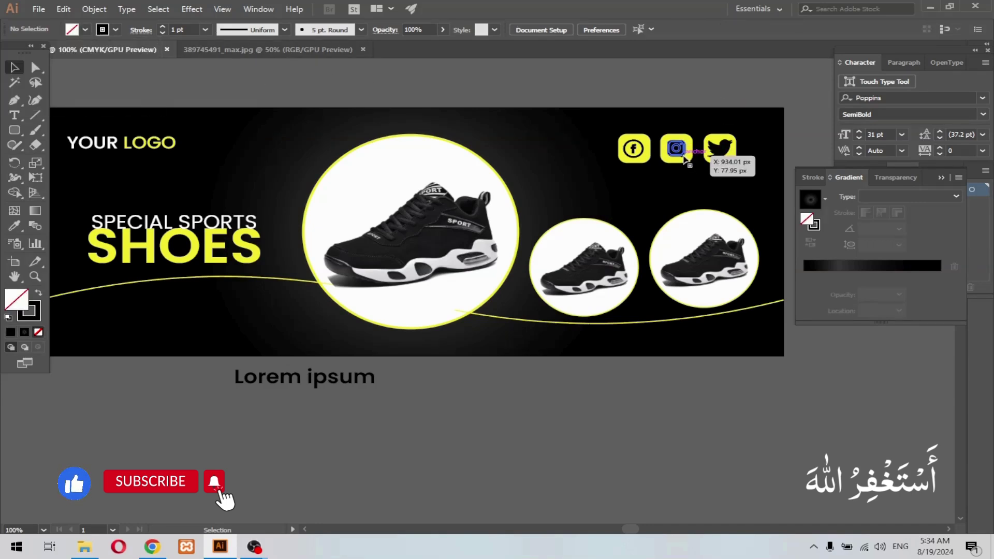
click(99, 31)
click(9, 52)
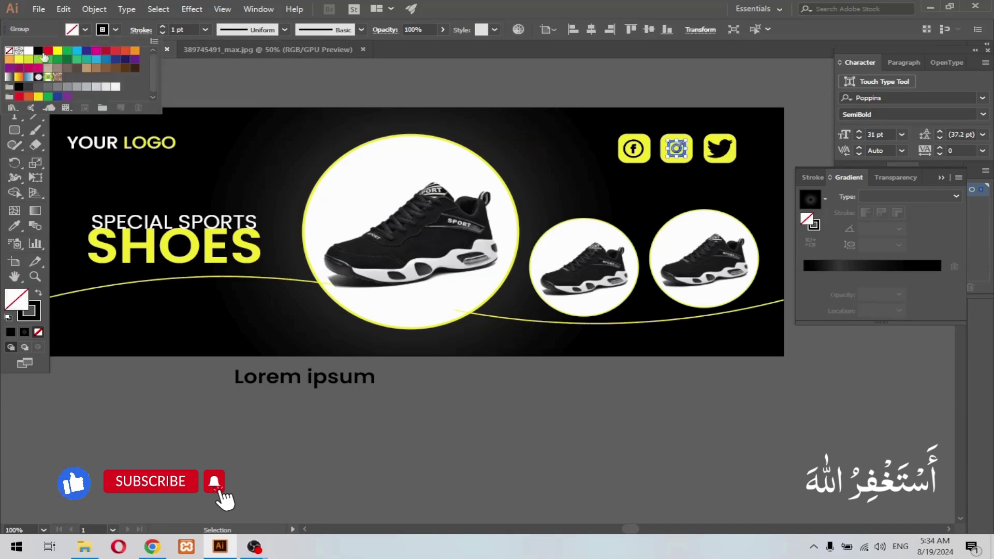
click(299, 123)
drag(344, 345, 425, 333)
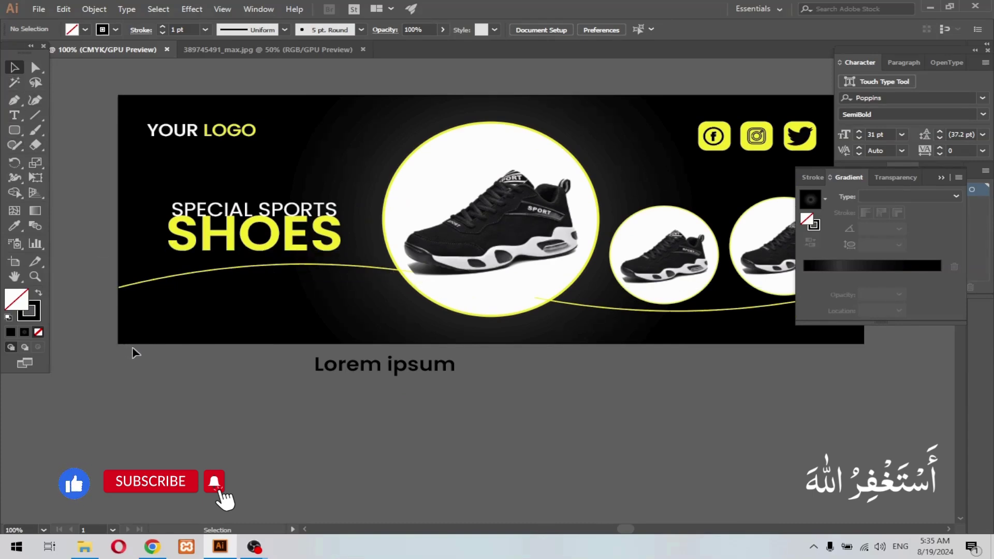
Draw a yellow rounded rectangle on the banner's lower left under SHOES.
click(15, 129)
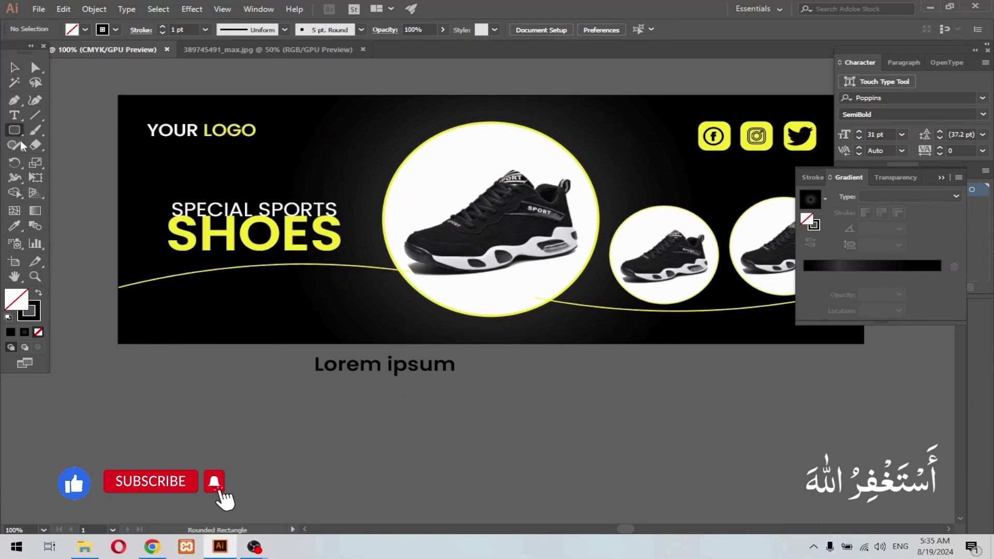
drag(152, 290, 271, 313)
drag(210, 301, 215, 301)
click(85, 29)
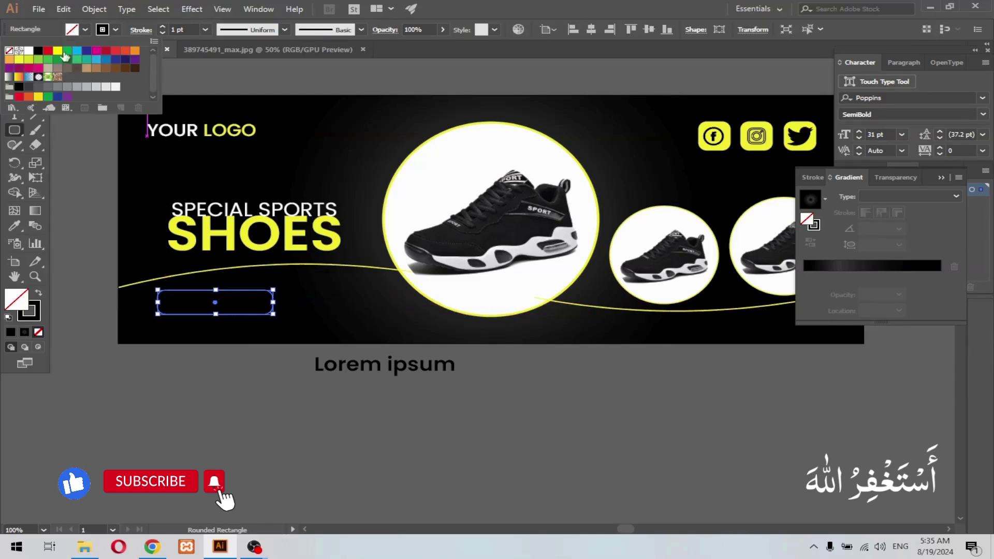
click(29, 63)
Check the rounded rectangle's size settings and start a new text point below the banner.
click(66, 153)
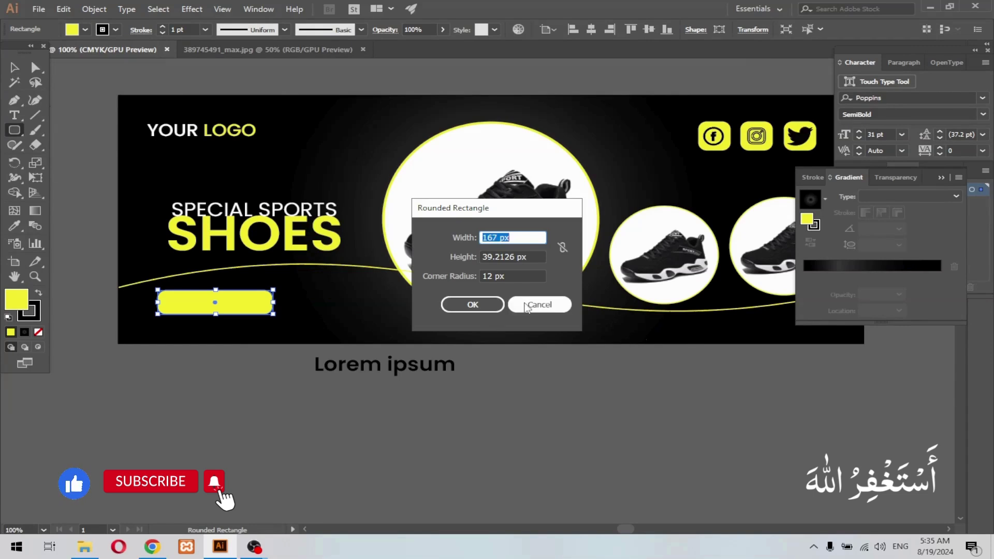
click(525, 305)
click(15, 67)
click(14, 115)
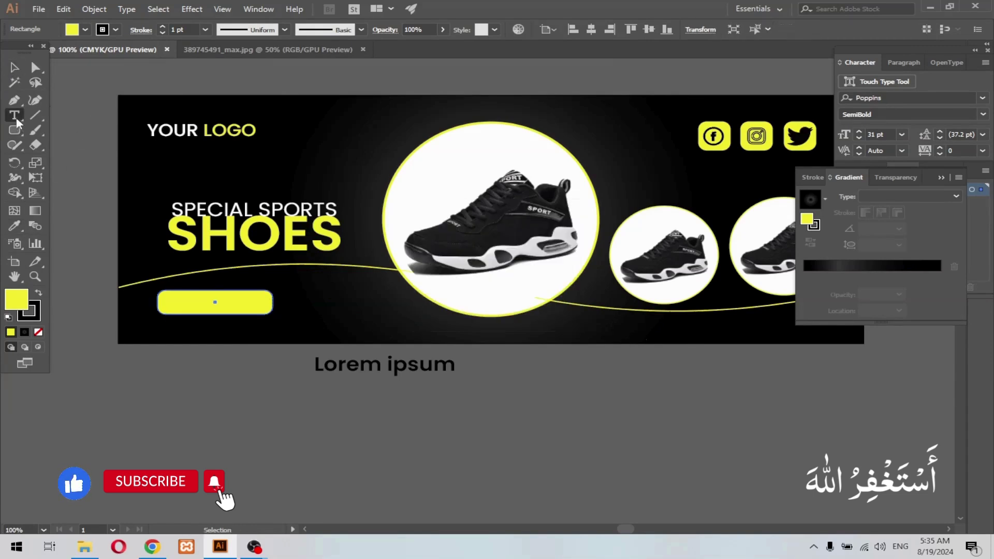
click(210, 413)
Type the BUY NOW label text.
key(BackSpace)
text(BUY)
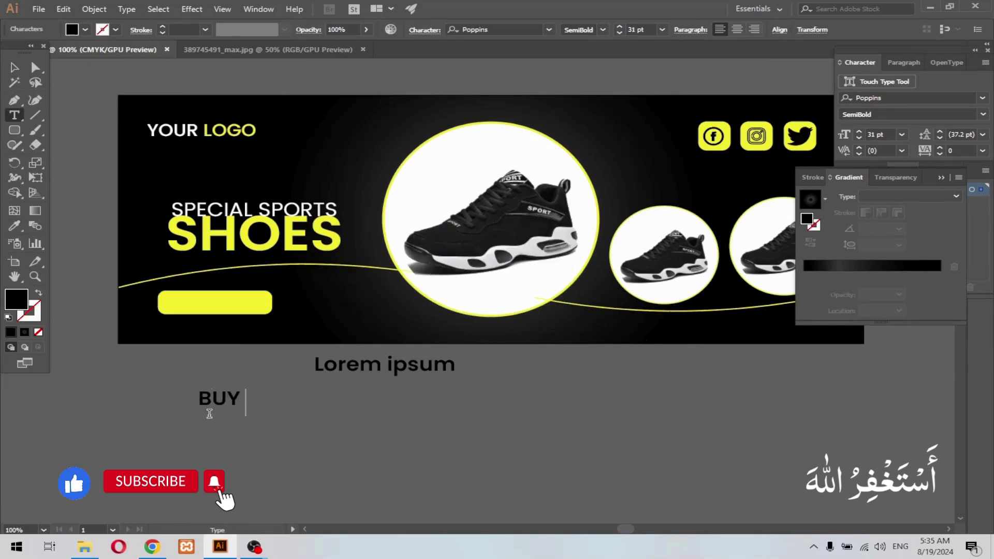
text(NO)
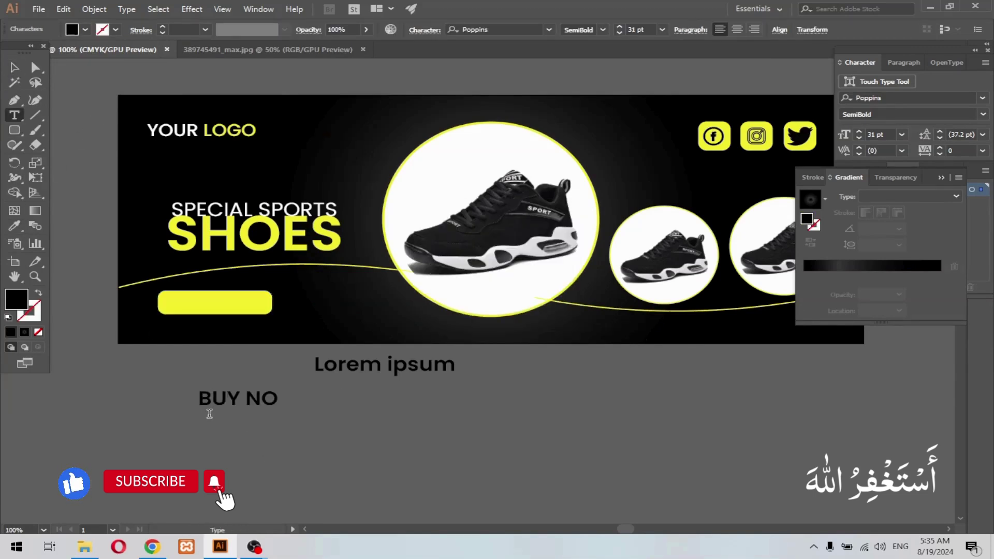
text(W)
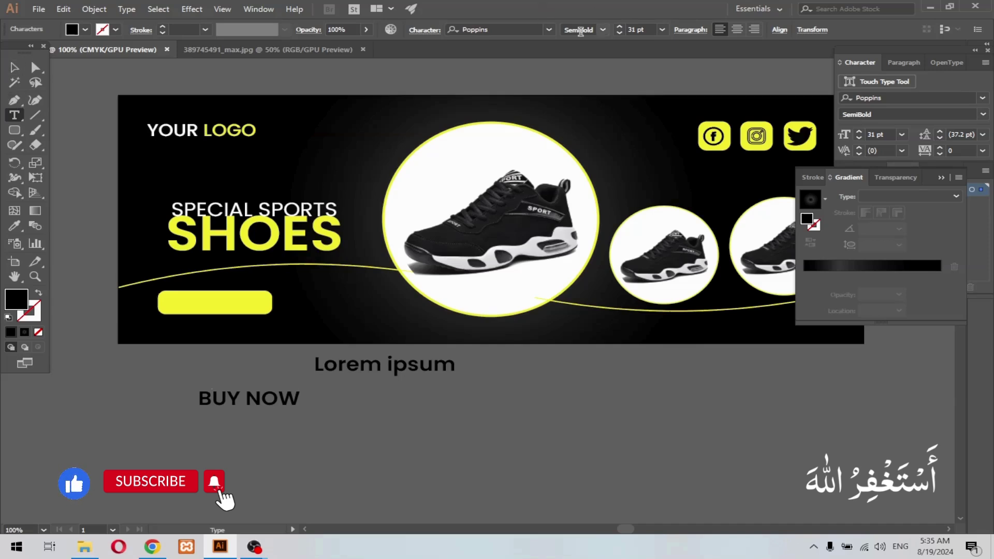
key(Escape)
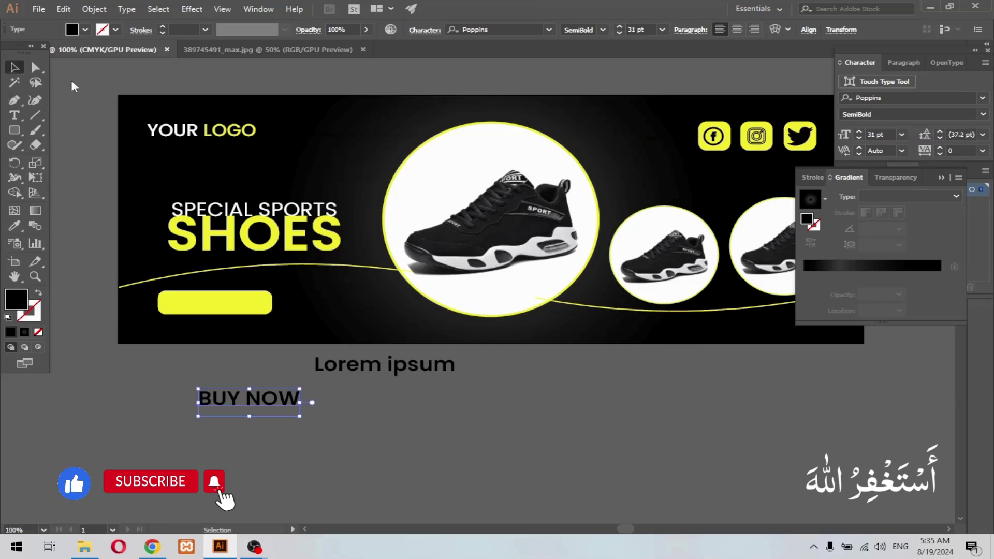
scroll(615, 30, down, 3)
scroll(614, 30, down, 4)
scroll(613, 30, down, 4)
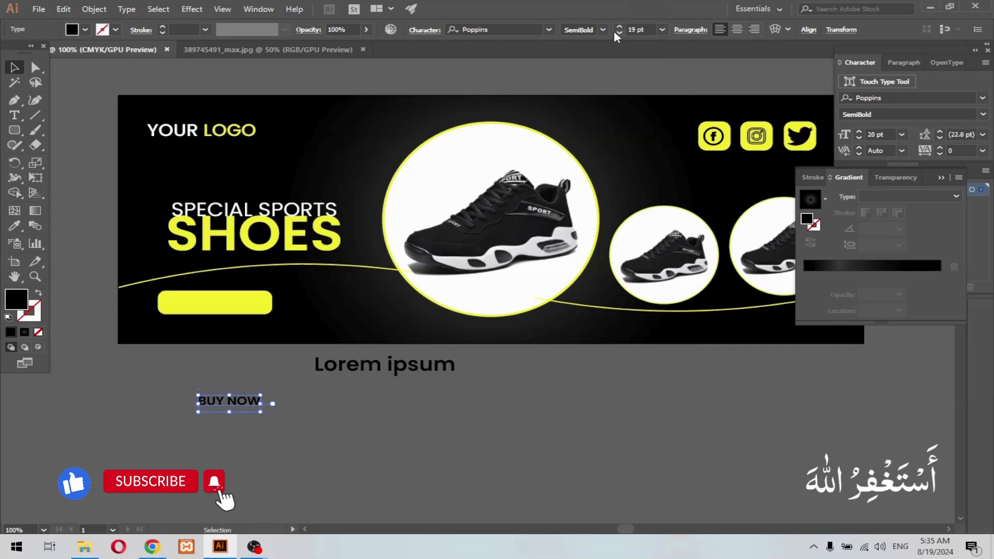
scroll(613, 30, down, 2)
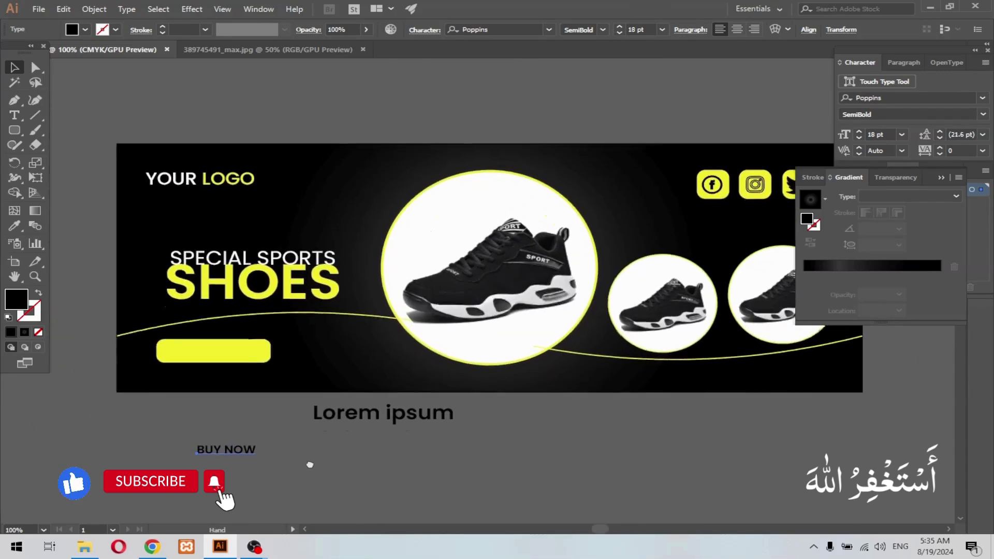
Move BUY NOW onto the yellow button and narrow the button.
mouse_move(239, 457)
mouse_down()
mouse_move(222, 322)
mouse_move(229, 355)
mouse_up()
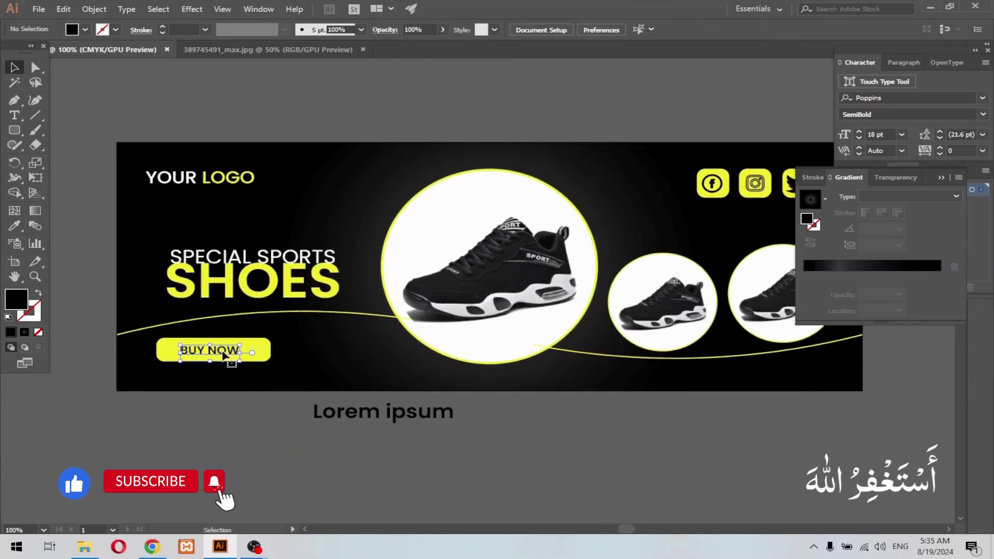
click(214, 412)
mouse_move(149, 354)
mouse_down()
mouse_move(270, 369)
mouse_move(276, 349)
mouse_move(222, 347)
mouse_up()
click(162, 432)
click(259, 347)
click(233, 410)
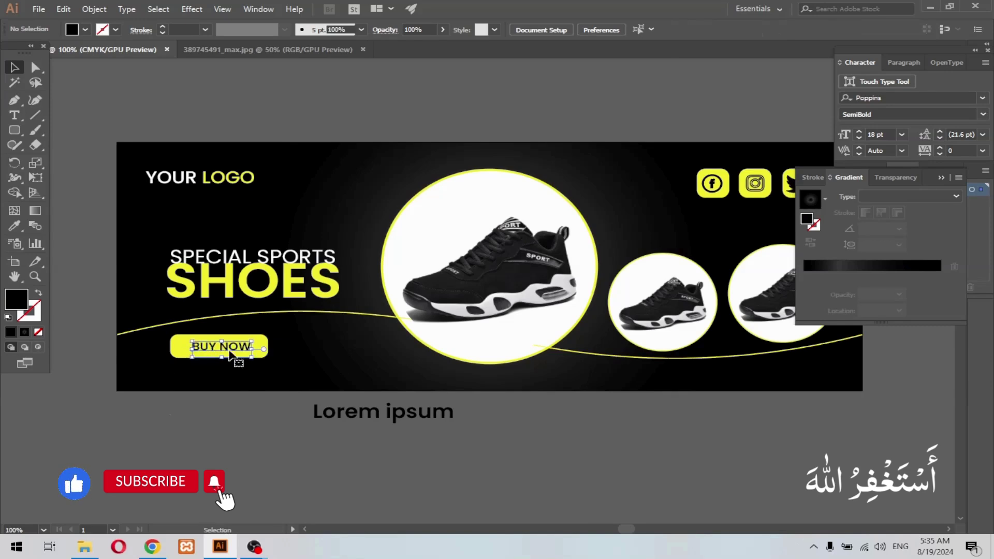
Centre BUY NOW horizontally and vertically on the button and move it to the lower left.
shift+click(261, 352)
click(522, 29)
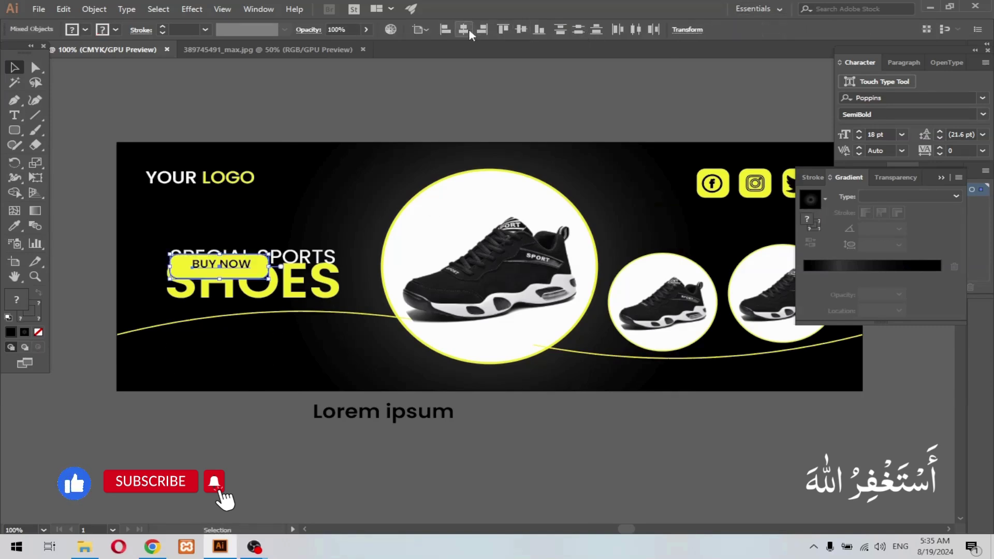
click(463, 29)
mouse_move(489, 265)
mouse_down()
mouse_move(262, 352)
mouse_move(205, 354)
mouse_move(223, 358)
mouse_up()
click(220, 356)
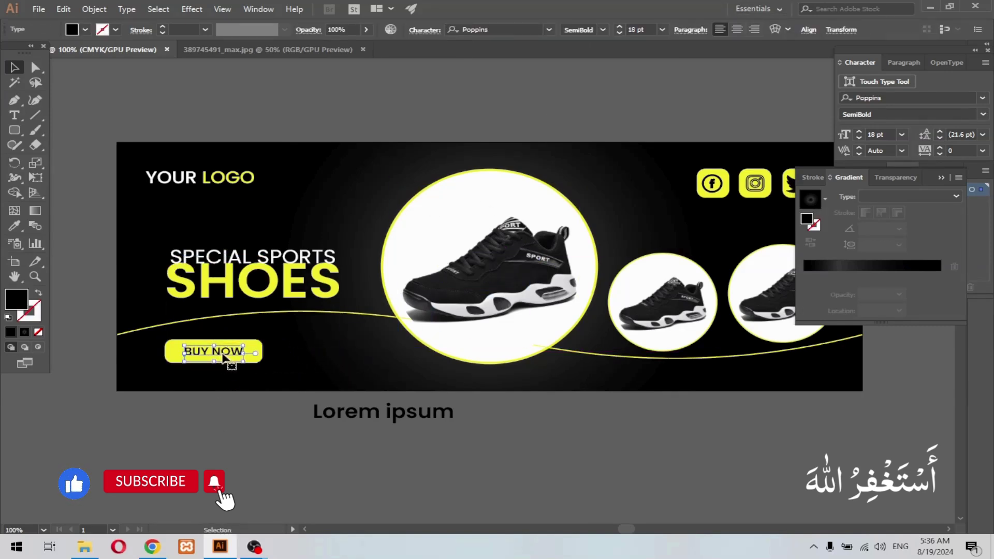
click(130, 429)
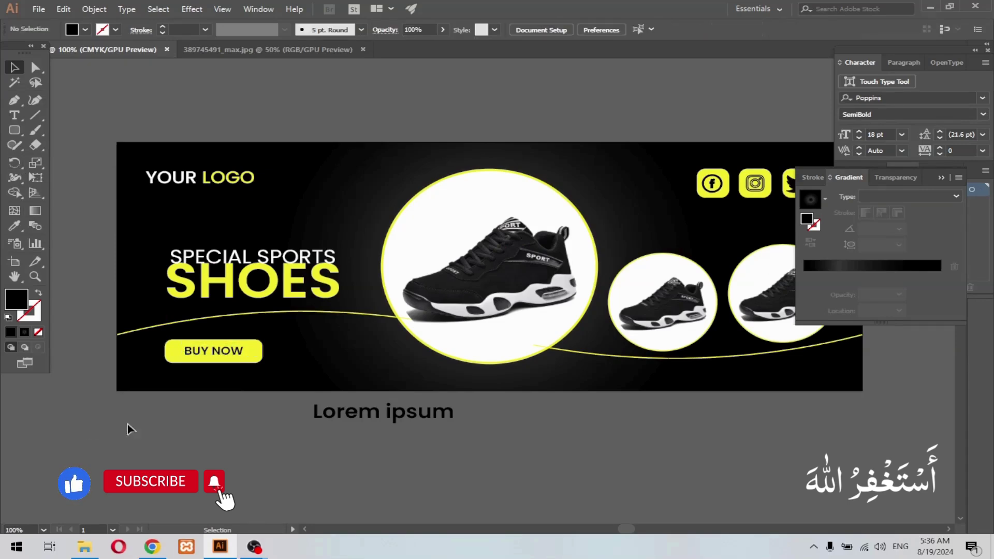
click(14, 116)
text(www.shoese.com)
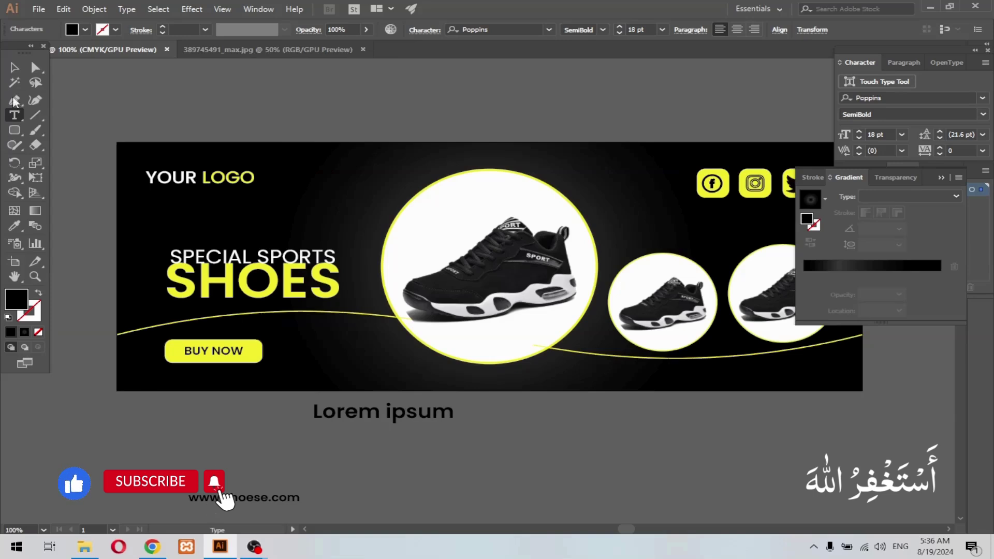
key(Escape)
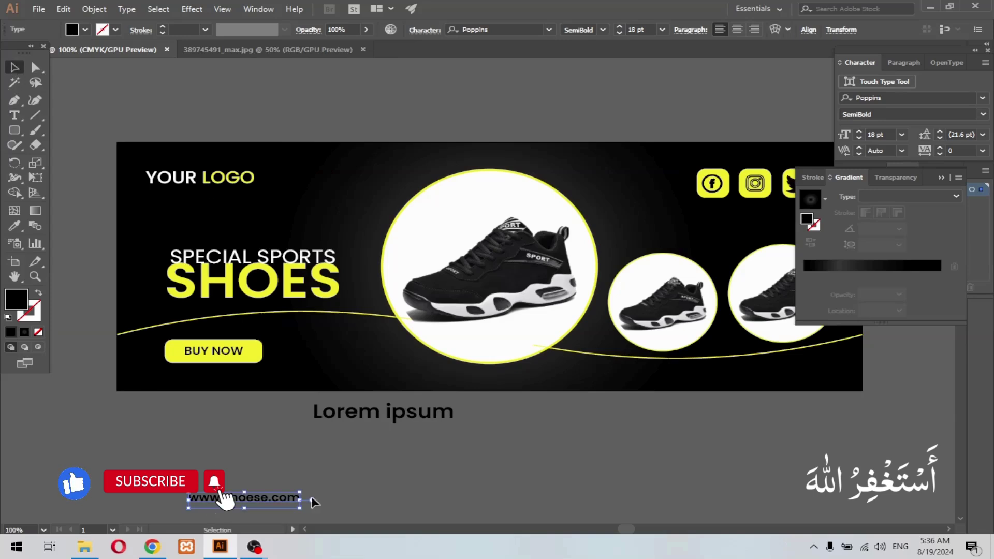
click(85, 29)
click(28, 51)
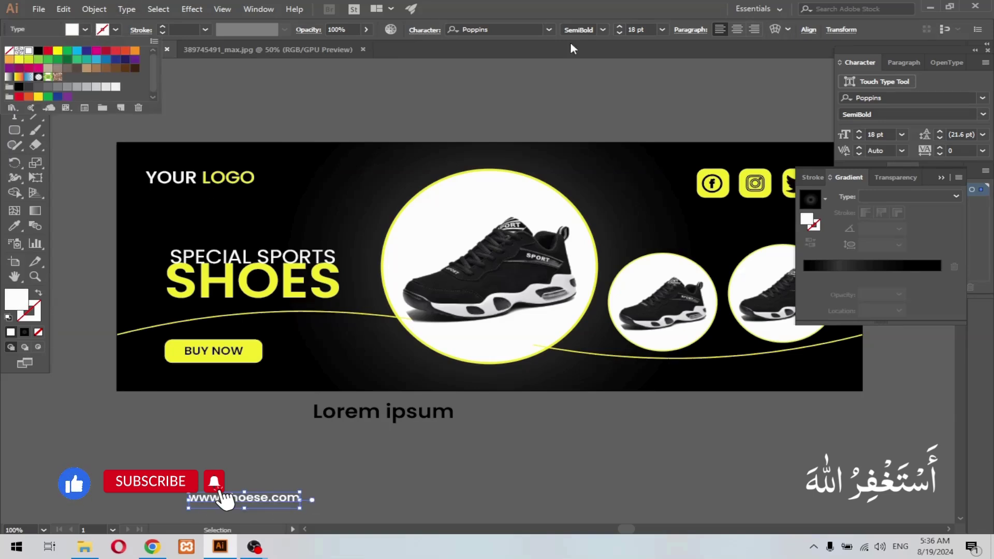
click(605, 31)
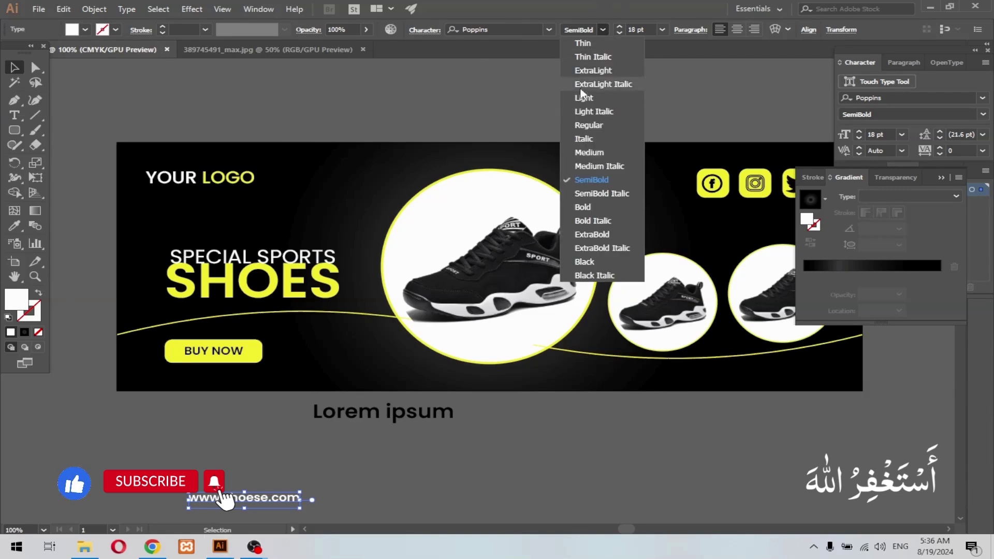
click(585, 151)
click(419, 482)
drag(254, 500, 233, 379)
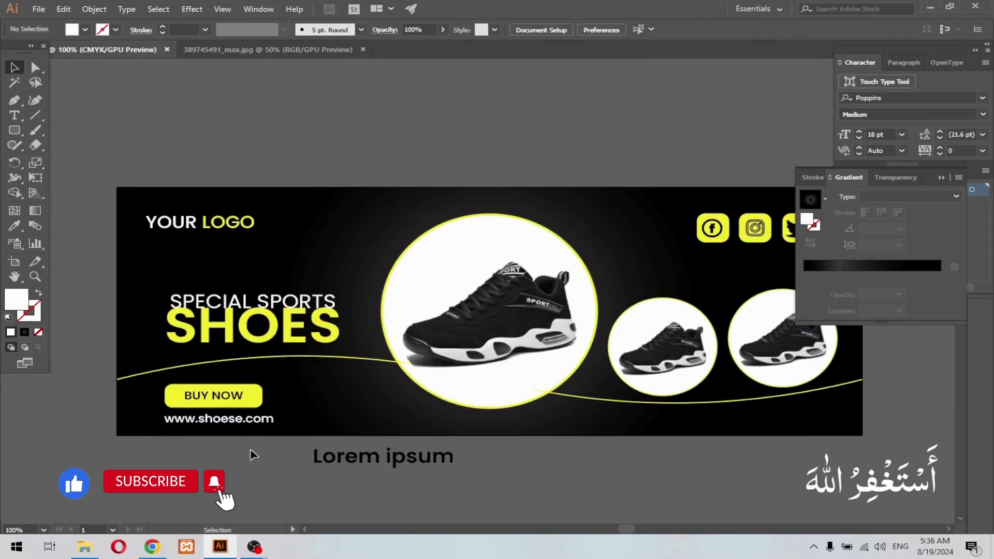
scroll(251, 451, up, 1)
Give the BUY NOW button no fill and a yellow outline.
click(174, 405)
click(85, 29)
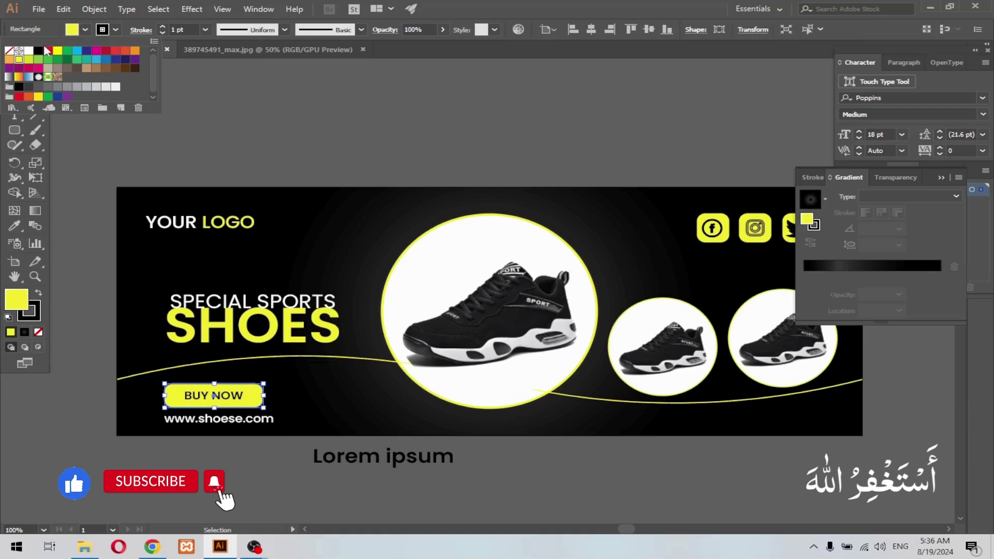
click(11, 56)
click(115, 30)
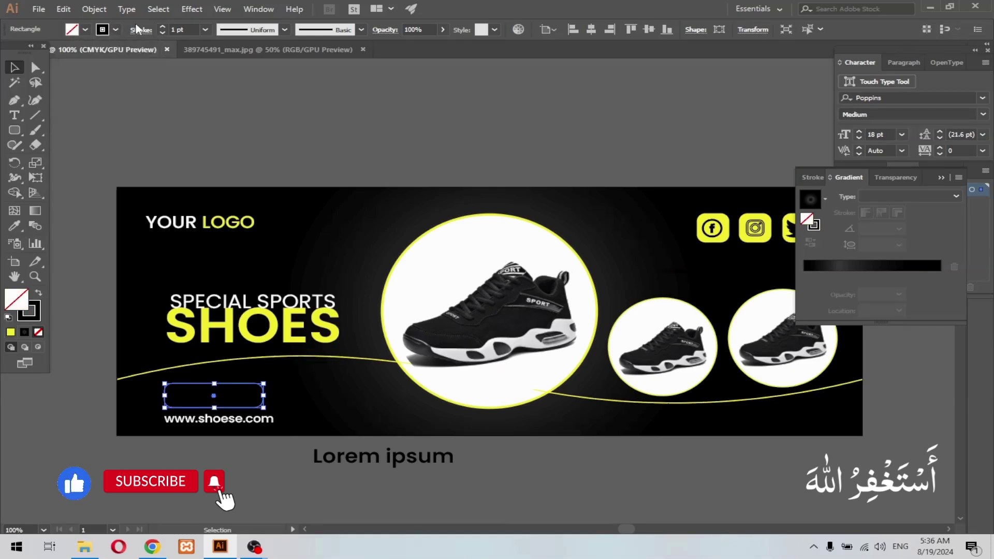
click(30, 60)
key(Escape)
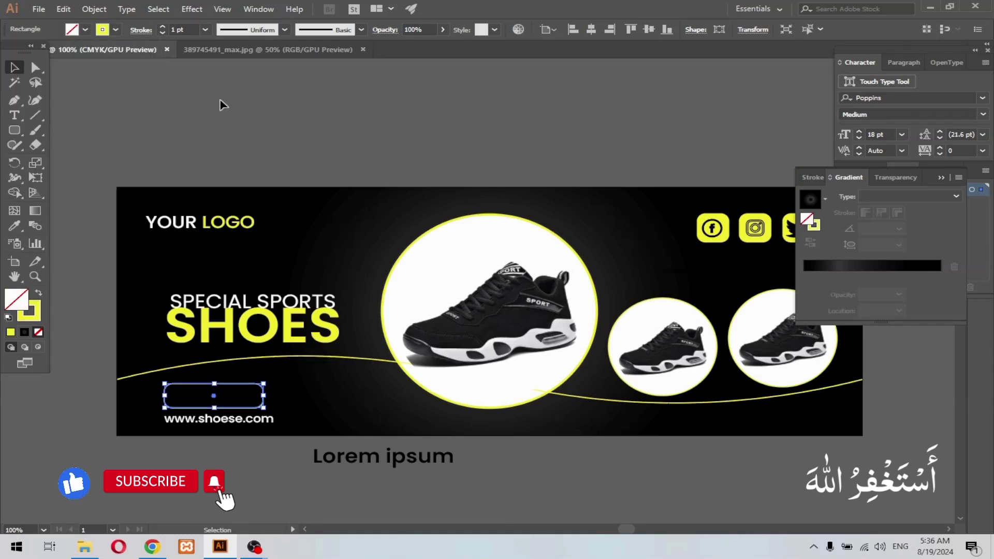
key(t)
Make the BUY NOW text white.
click(199, 399)
key(Escape)
click(85, 29)
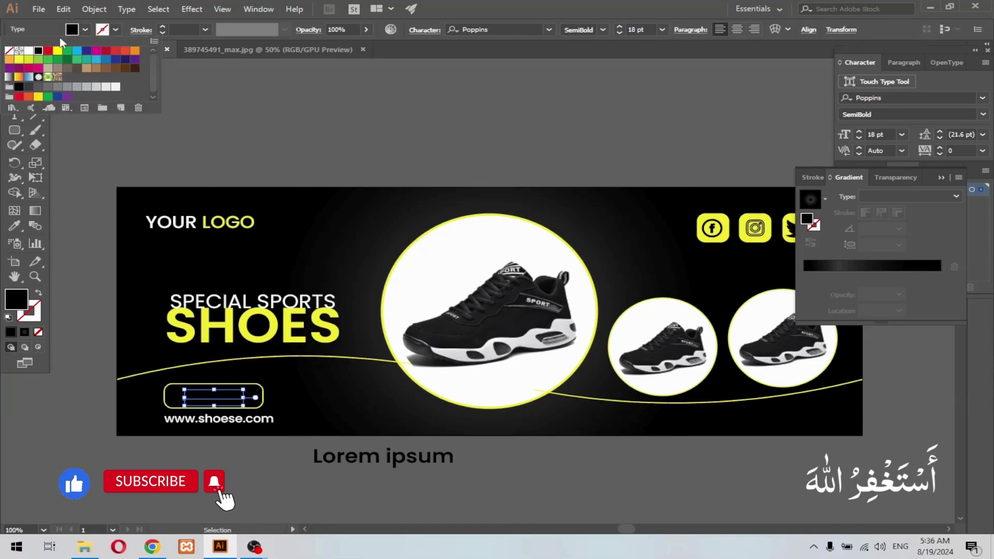
click(28, 50)
key(Escape)
click(260, 99)
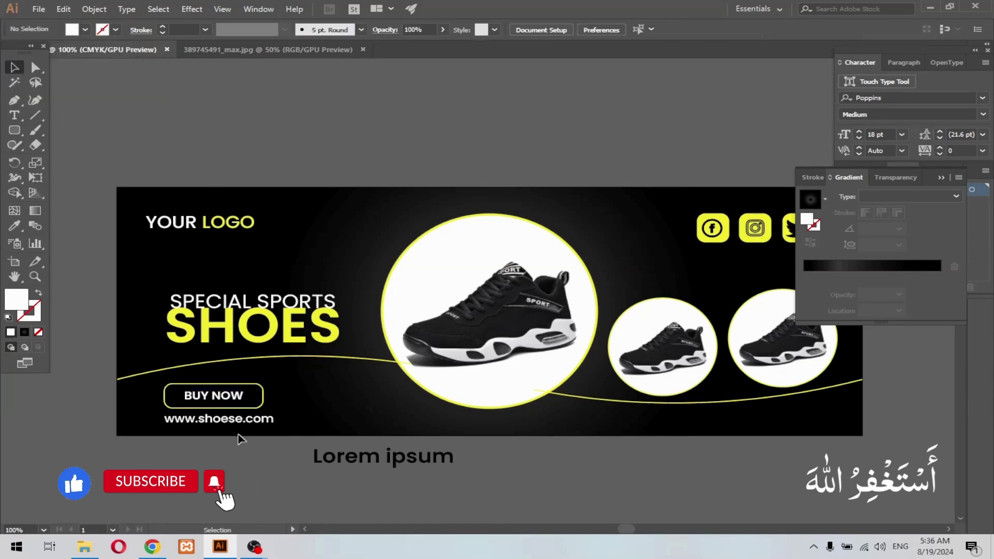
Nudge the SPECIAL SPORTS SHOES headline up slightly.
click(162, 372)
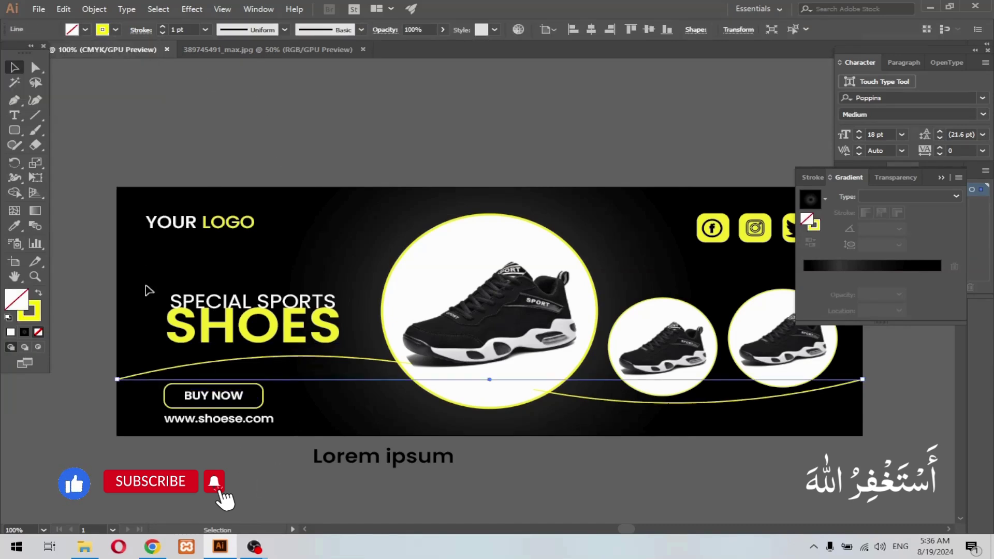
click(171, 89)
click(243, 326)
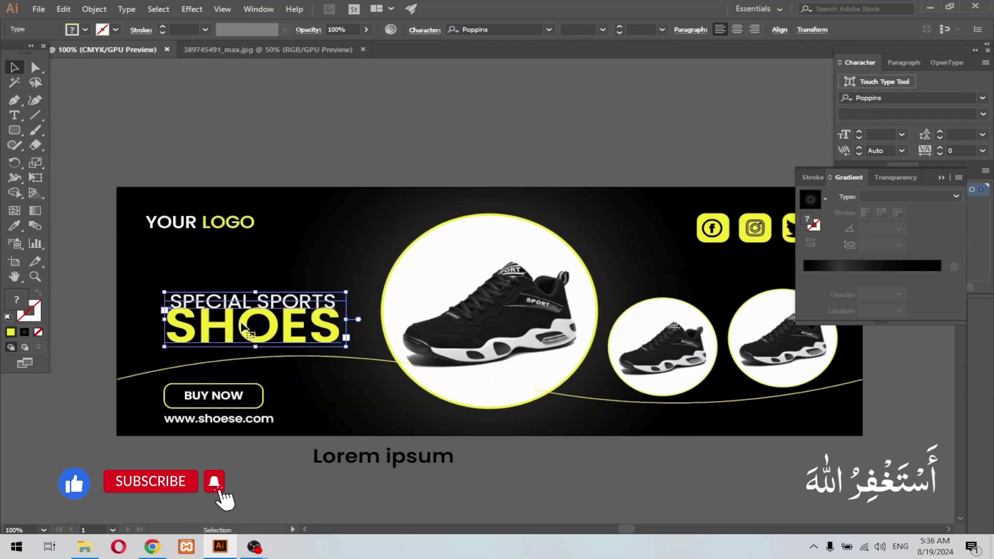
drag(243, 326, 244, 316)
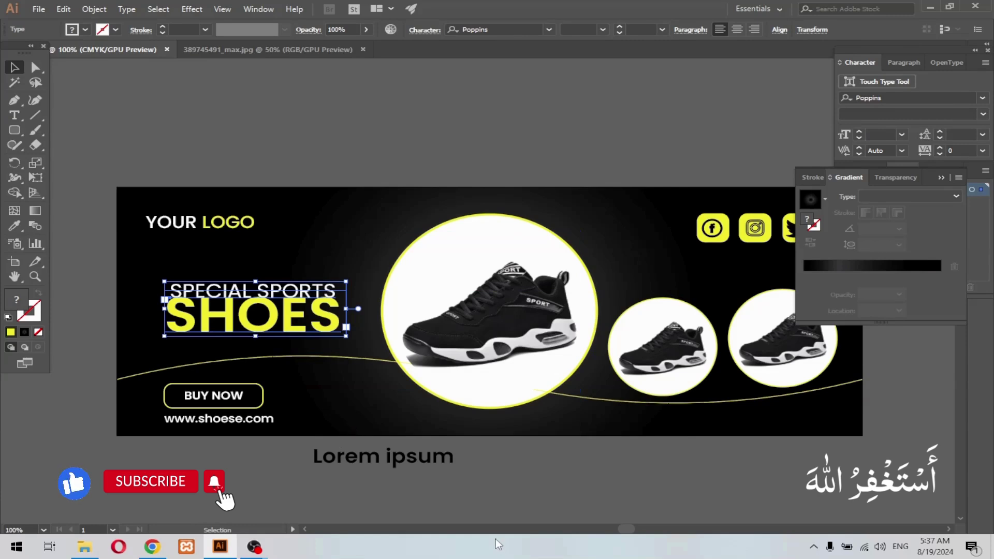
drag(711, 459, 599, 410)
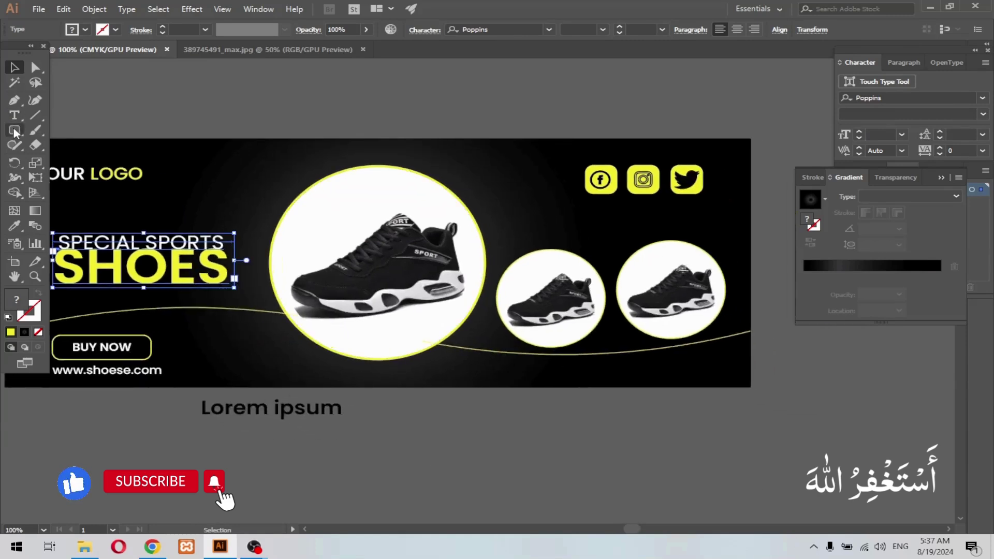
Draw a small yellow circle overlapping the big shoe circle's upper-left edge.
drag(15, 130, 46, 156)
drag(284, 178, 289, 185)
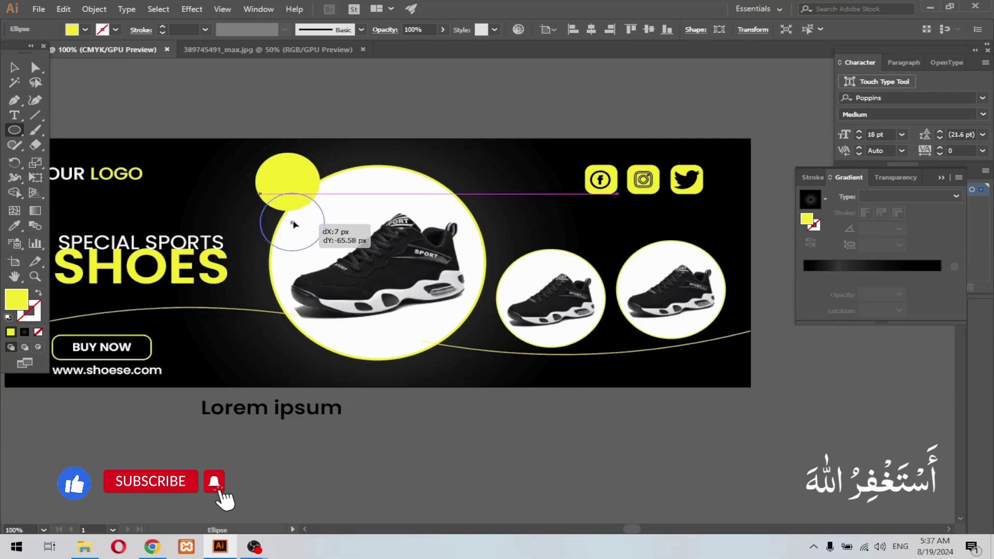
drag(289, 185, 292, 226)
Start the ONLY 1999 price text above the banner.
key(v)
click(207, 105)
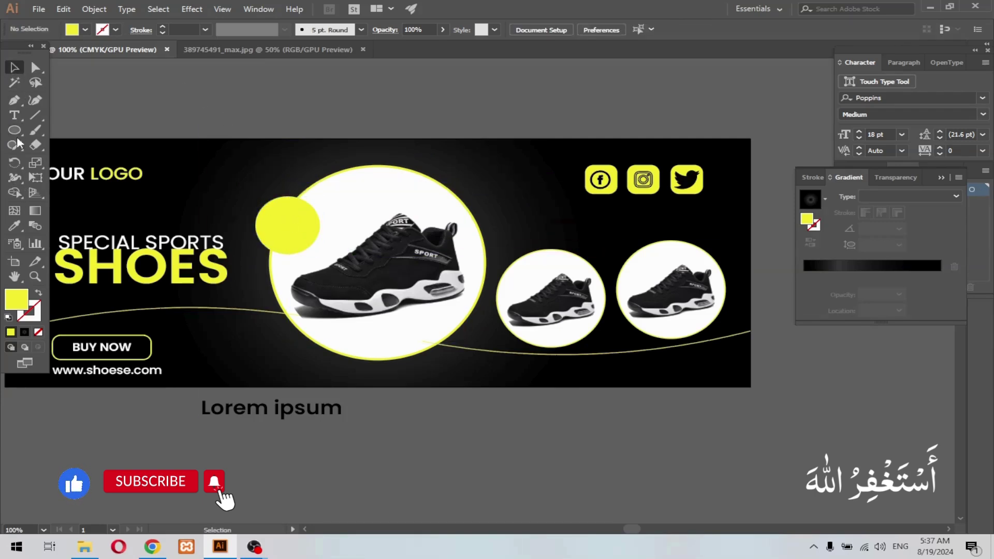
key(t)
click(238, 112)
text(ONLY $999)
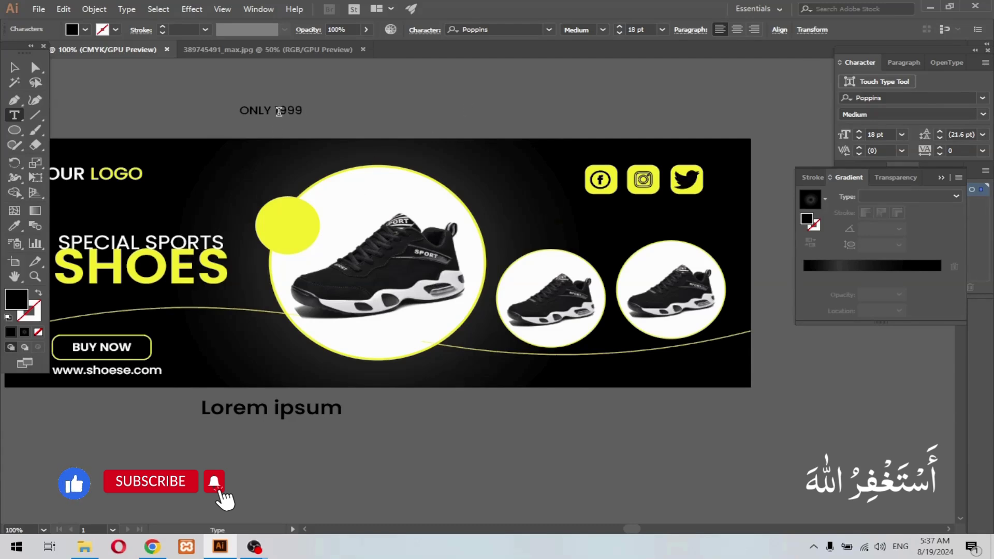
Split ONLY 1999 onto two lines, enlarge to 23 pt, bold and centre it on the yellow circle.
key(Return)
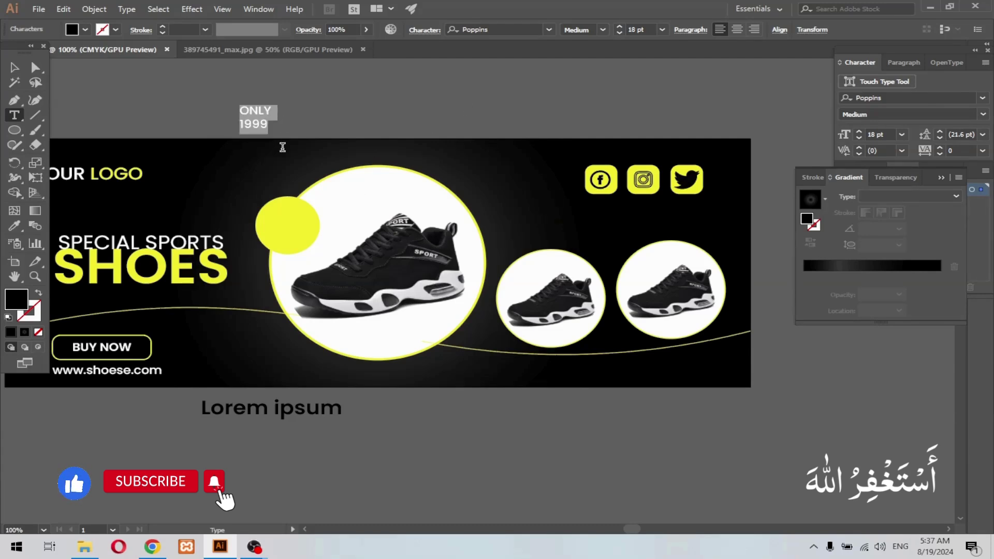
key(Escape)
click(619, 27)
click(619, 26)
click(619, 26)
click(619, 27)
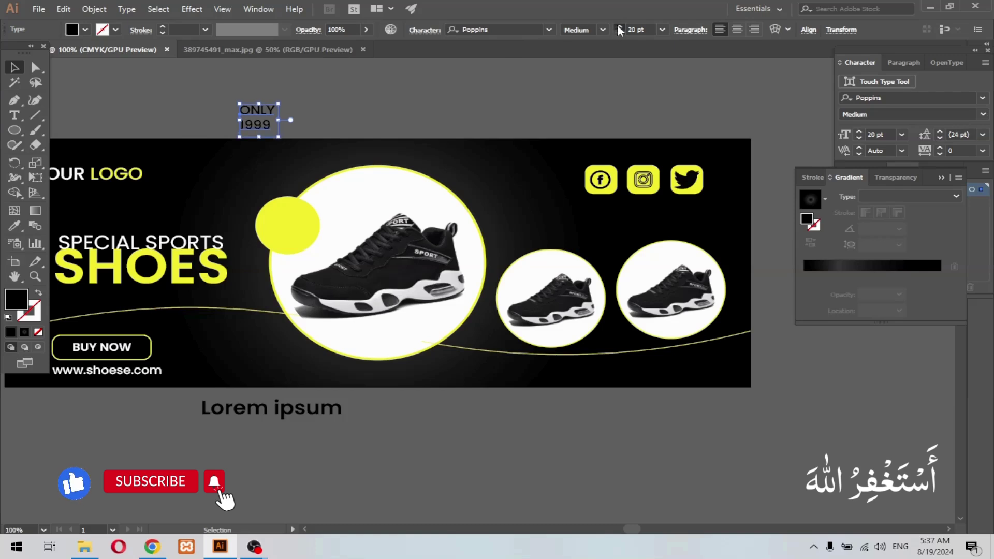
text(23)
drag(267, 135, 295, 239)
click(736, 29)
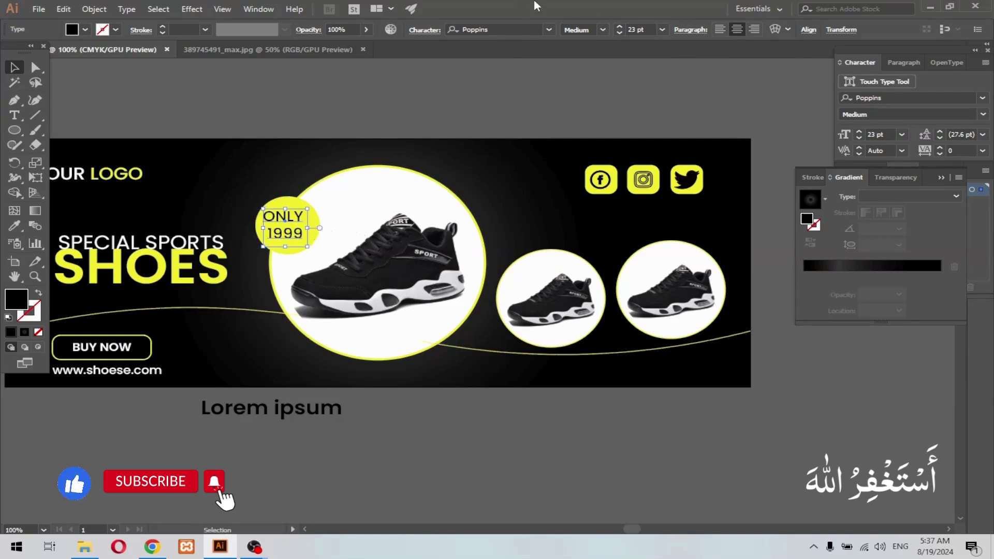
click(602, 30)
click(583, 207)
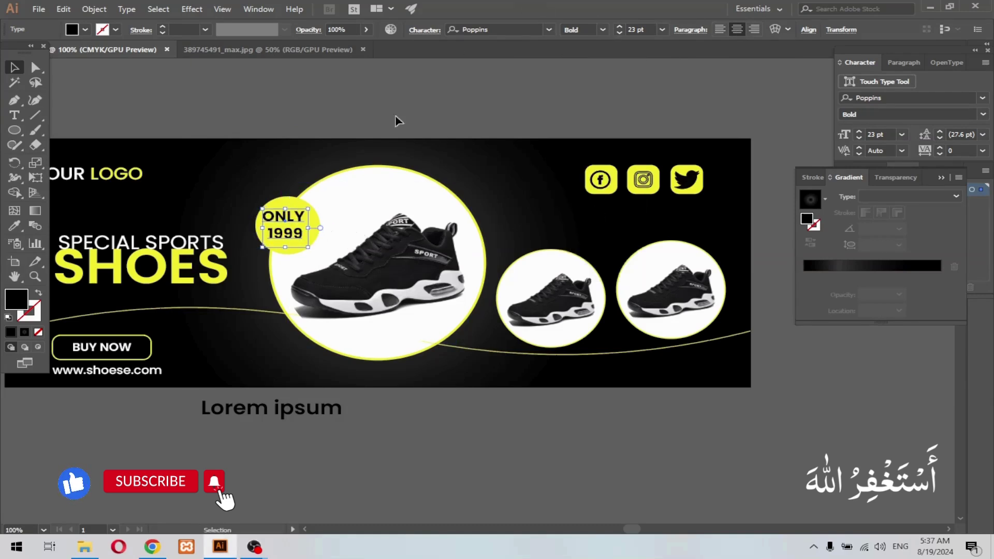
click(376, 101)
mouse_move(342, 287)
mouse_down()
mouse_move(420, 276)
mouse_move(388, 283)
mouse_up()
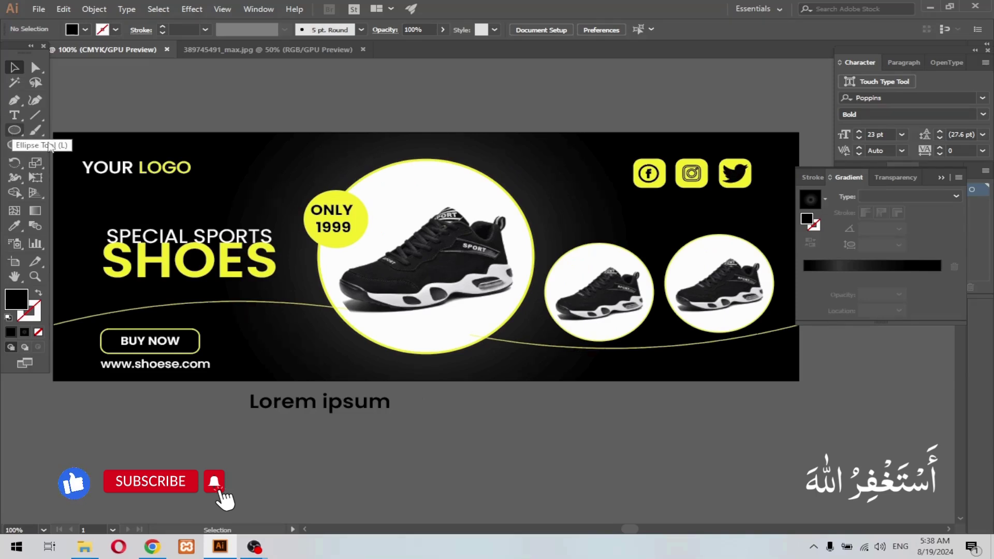
Draw a small black dot below the banner and duplicate it into a row with Ctrl+D.
drag(756, 395, 783, 399)
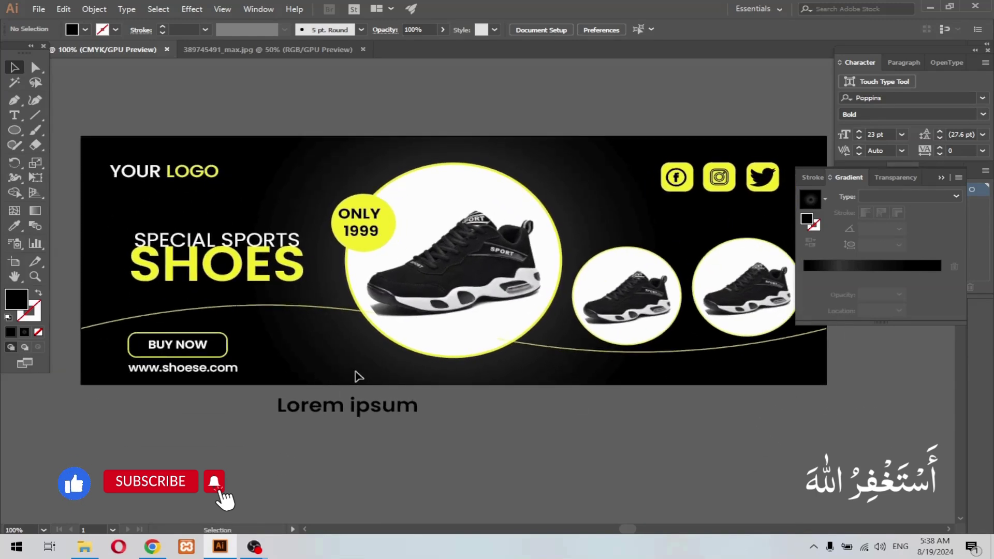
click(14, 130)
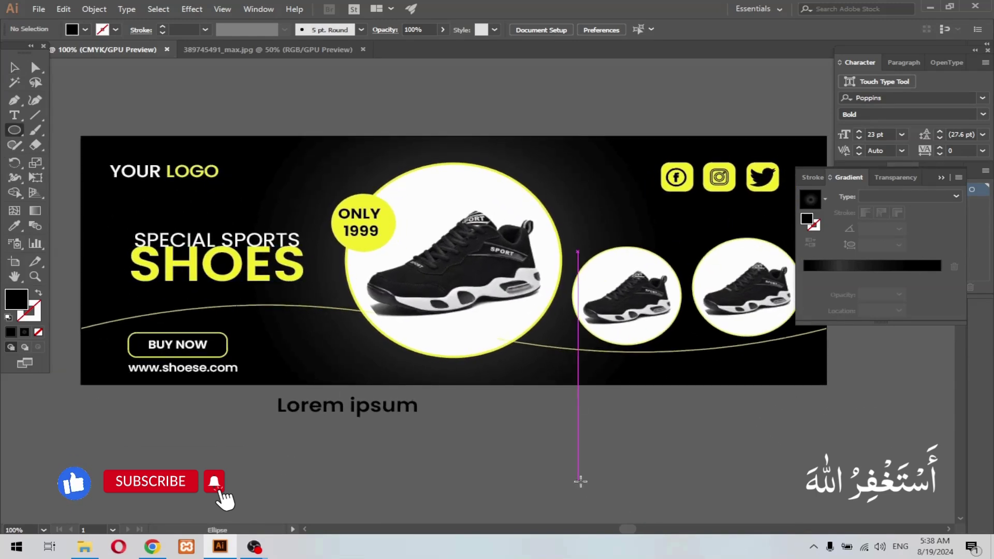
drag(581, 481, 591, 484)
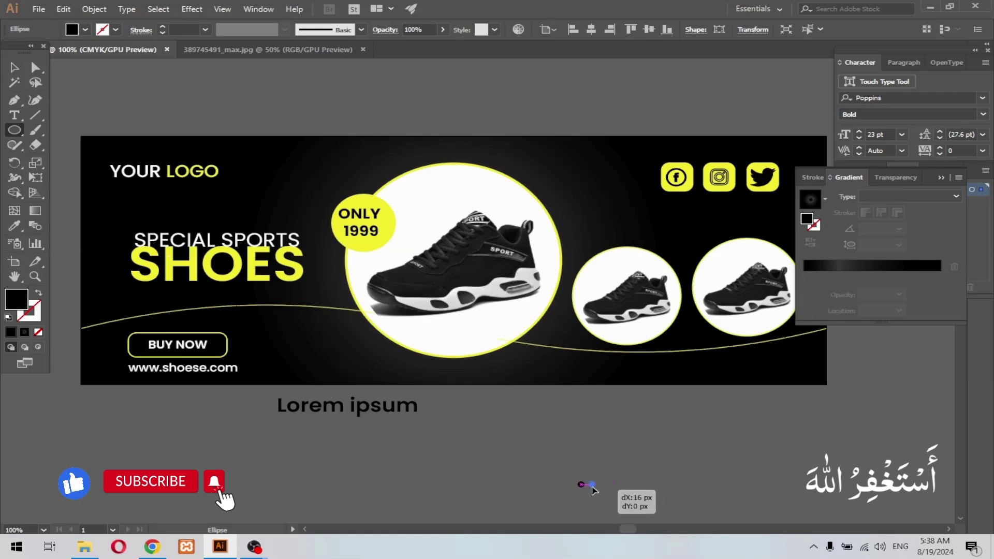
key(ctrl+d)
key(ctrl+d)
key(ctrl+d)
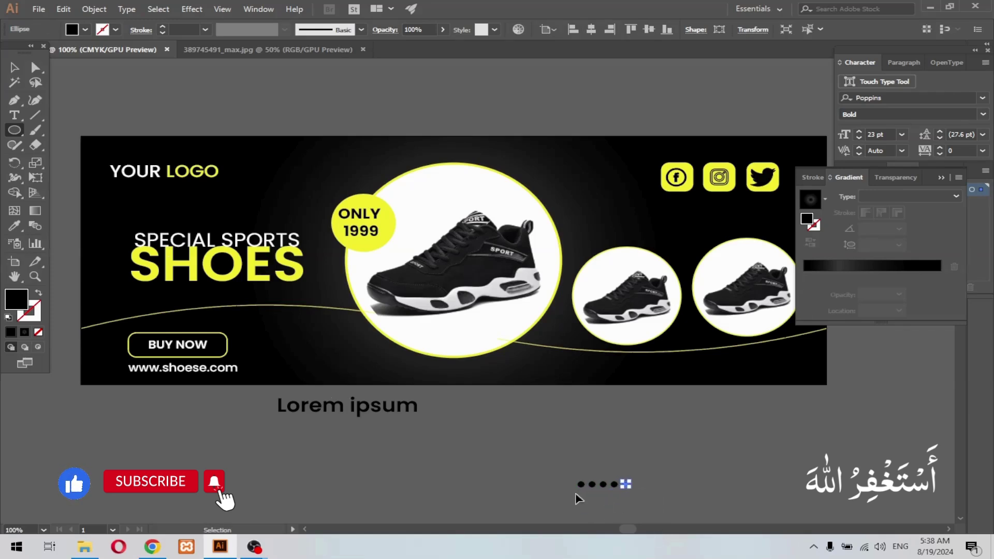
key(ctrl+d)
drag(517, 466, 668, 510)
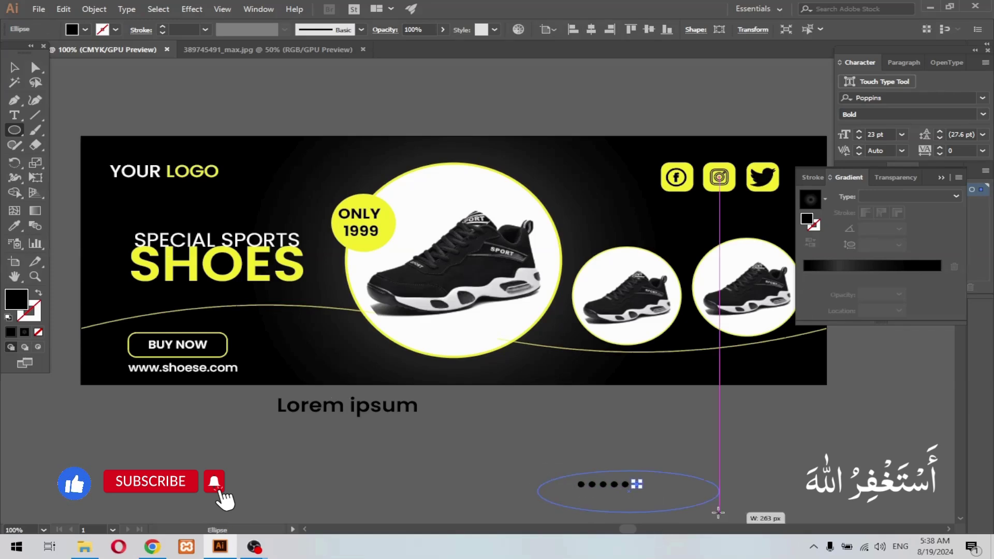
key(ctrl+z)
key(v)
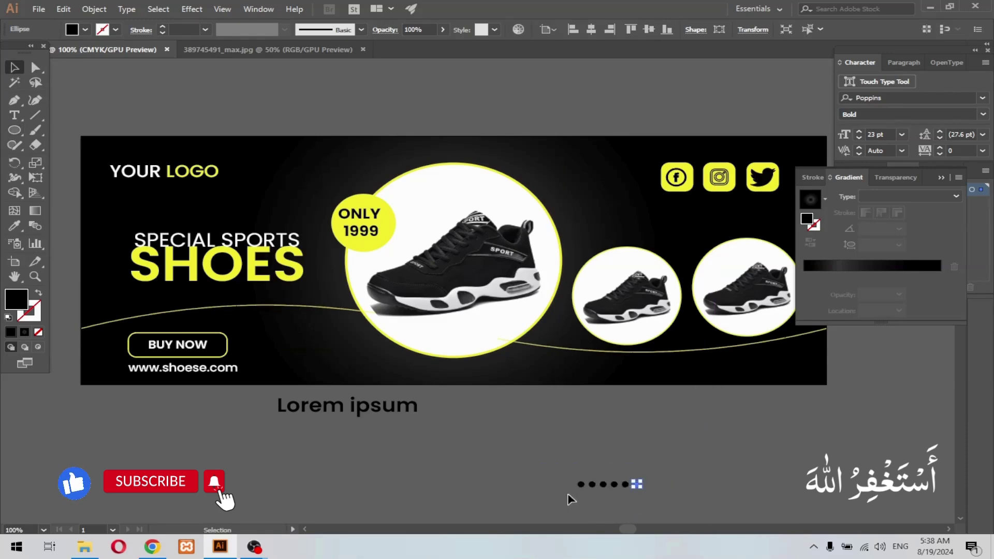
Copy the dot row downward, then copy both rows above, making four rows.
drag(569, 499, 656, 468)
scroll(658, 451, down, 1)
drag(614, 440, 615, 454)
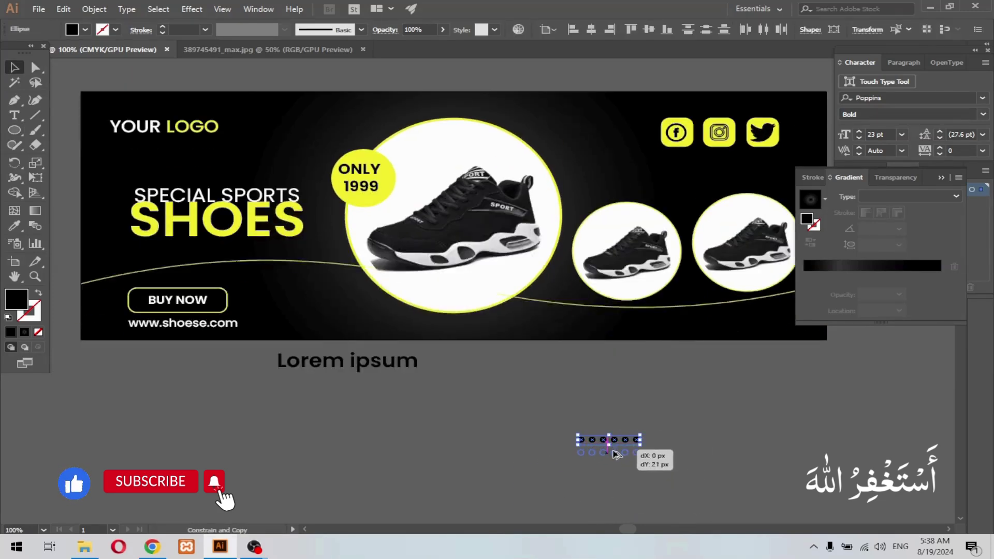
drag(615, 454, 616, 450)
click(622, 481)
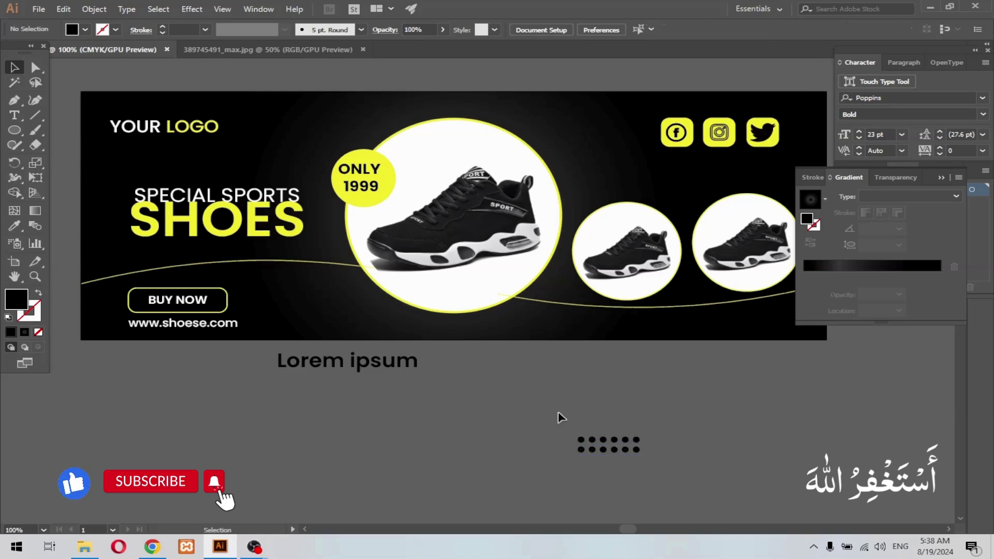
mouse_move(559, 415)
mouse_down()
mouse_move(620, 454)
mouse_move(615, 433)
mouse_up()
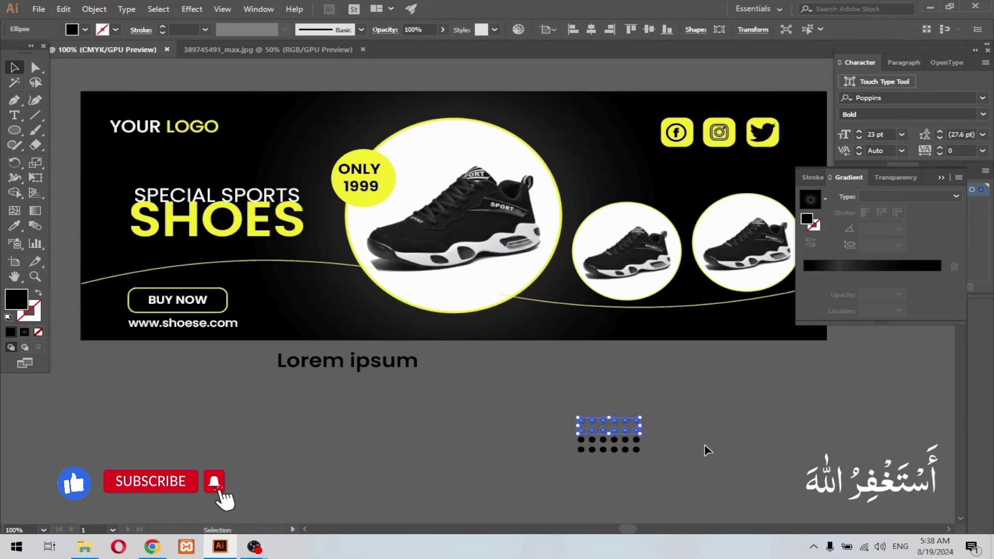
click(700, 453)
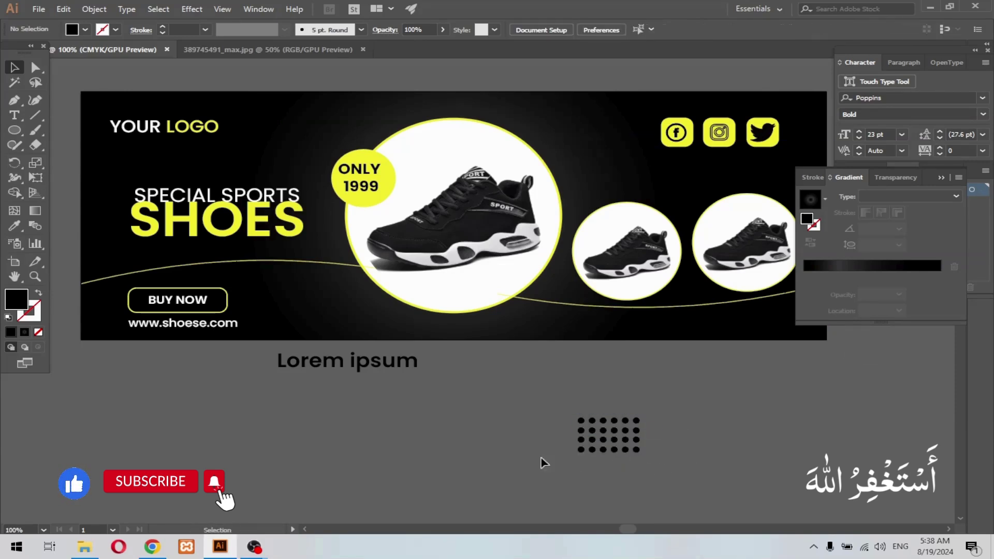
Ungroup the dot grid and delete the top row, leaving three rows.
right_click(600, 434)
click(608, 434)
right_click(622, 437)
click(661, 343)
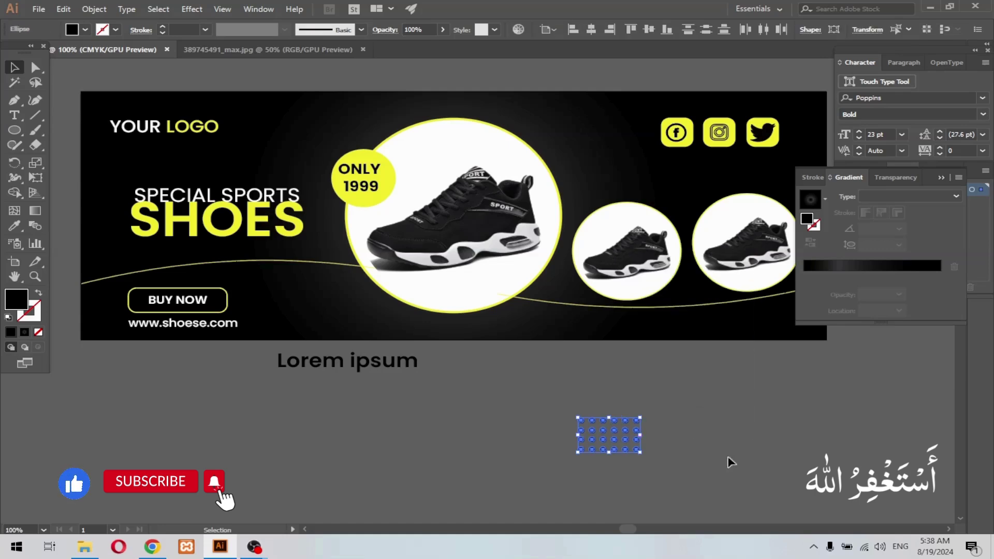
click(728, 462)
click(637, 419)
key(Delete)
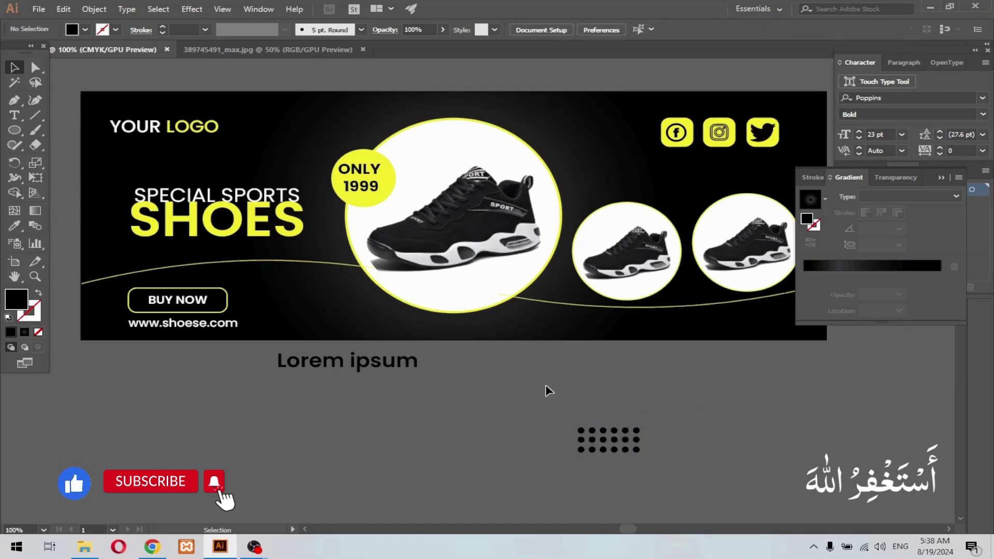
drag(550, 392, 655, 482)
Set the dot grid's fill to white.
click(85, 30)
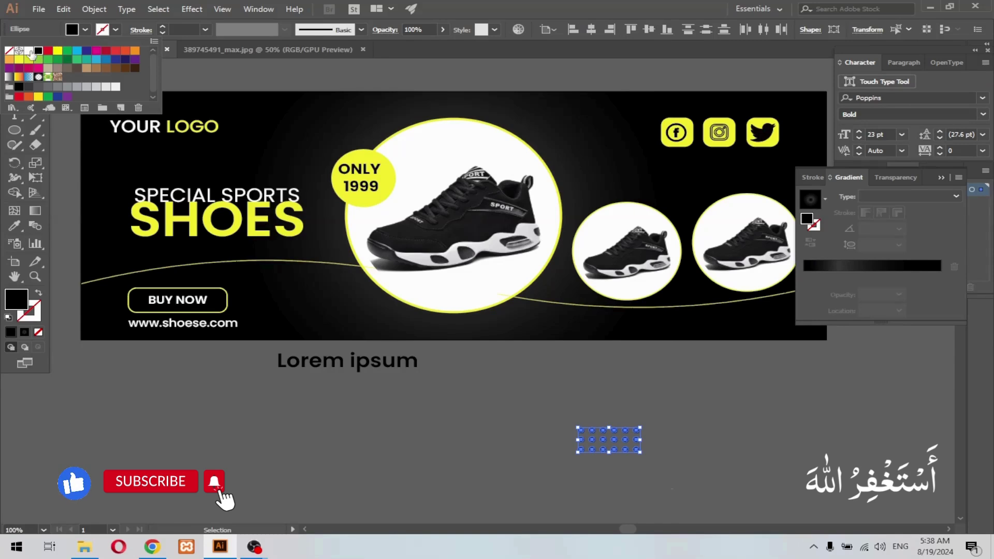
click(28, 50)
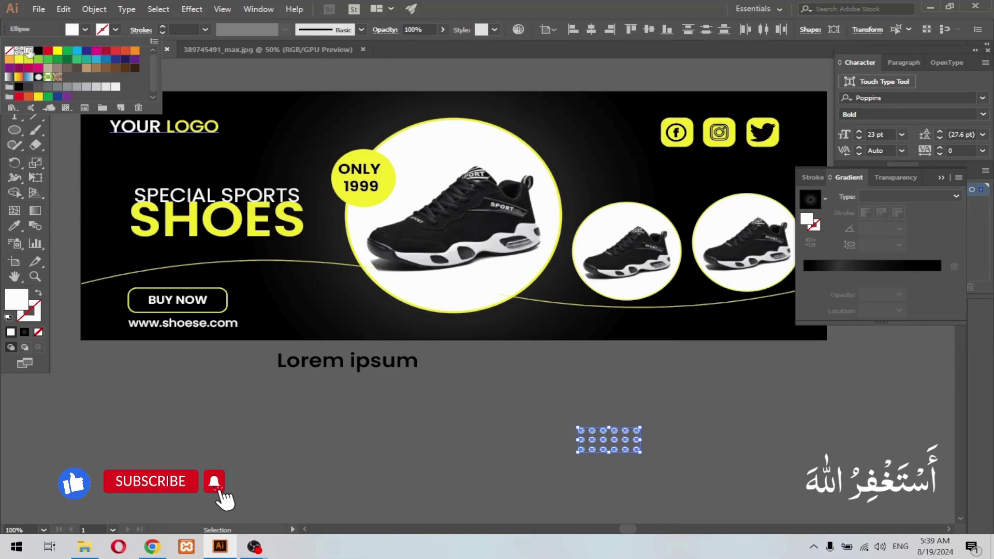
click(508, 440)
Move the white dot grid into the banner beside the social icons.
scroll(296, 346, up, 2)
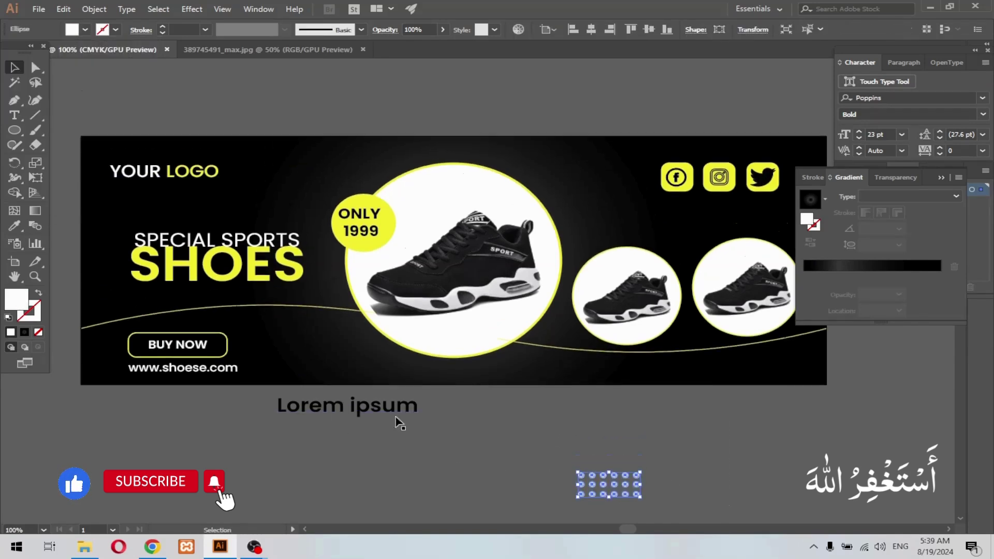
mouse_move(621, 493)
mouse_down()
mouse_move(615, 208)
mouse_move(626, 208)
mouse_up()
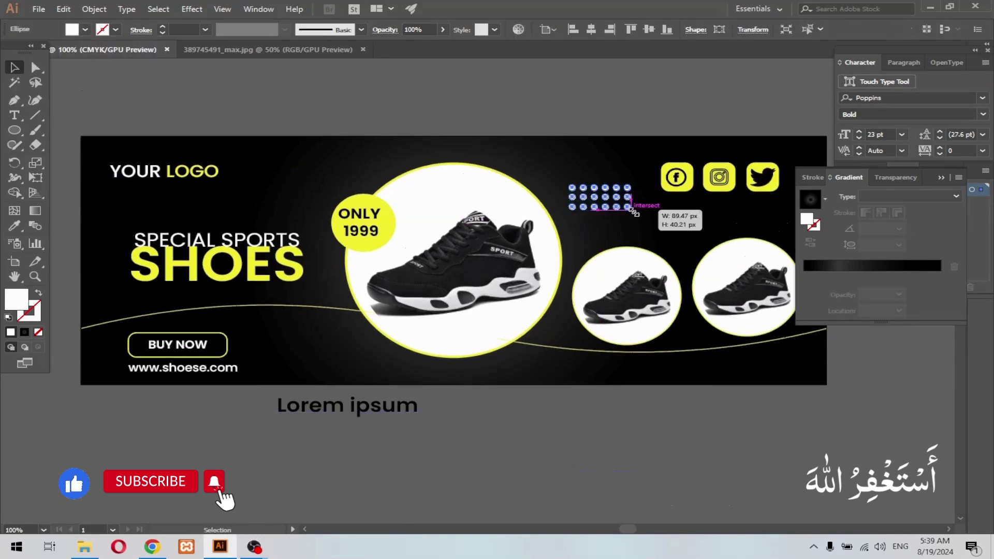
click(644, 409)
scroll(644, 419, up, 2)
drag(618, 259, 608, 247)
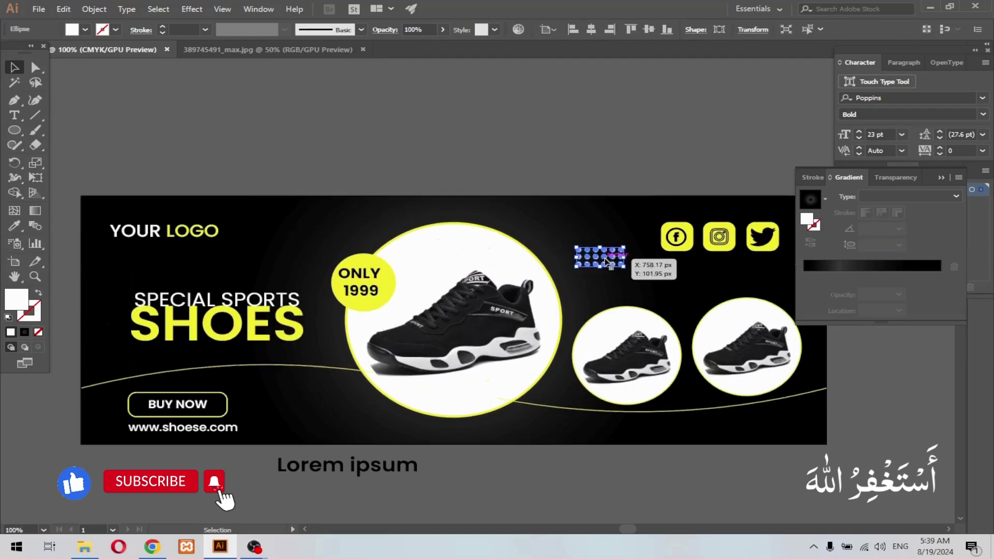
scroll(828, 493, down, 2)
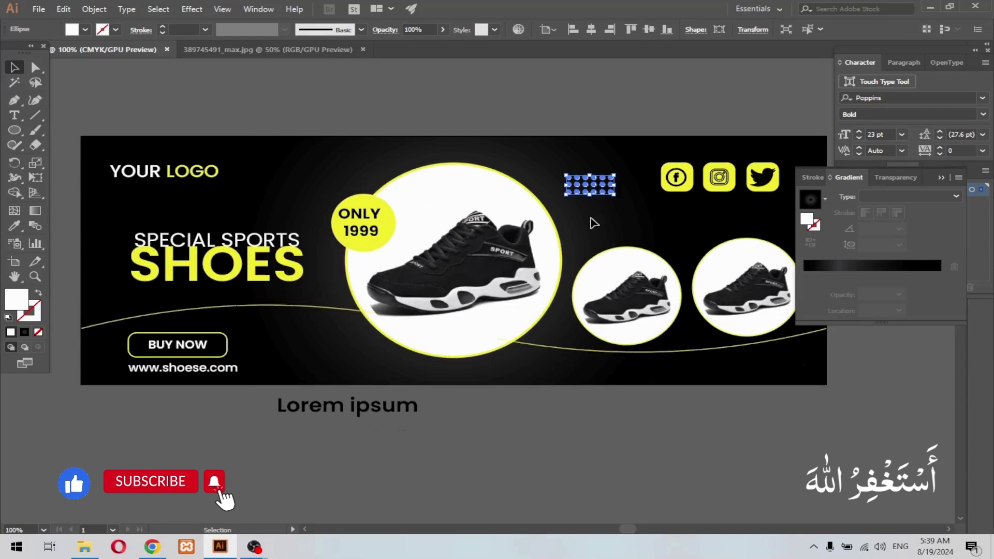
Alt-drag a copy of the dot grid next to the BUY NOW button.
drag(610, 189, 335, 346)
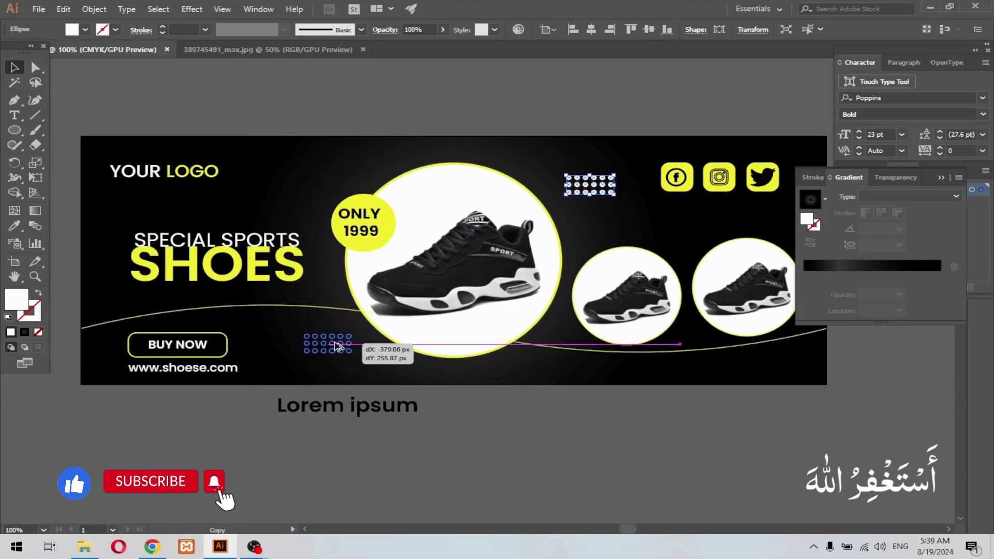
click(682, 437)
drag(668, 382, 645, 393)
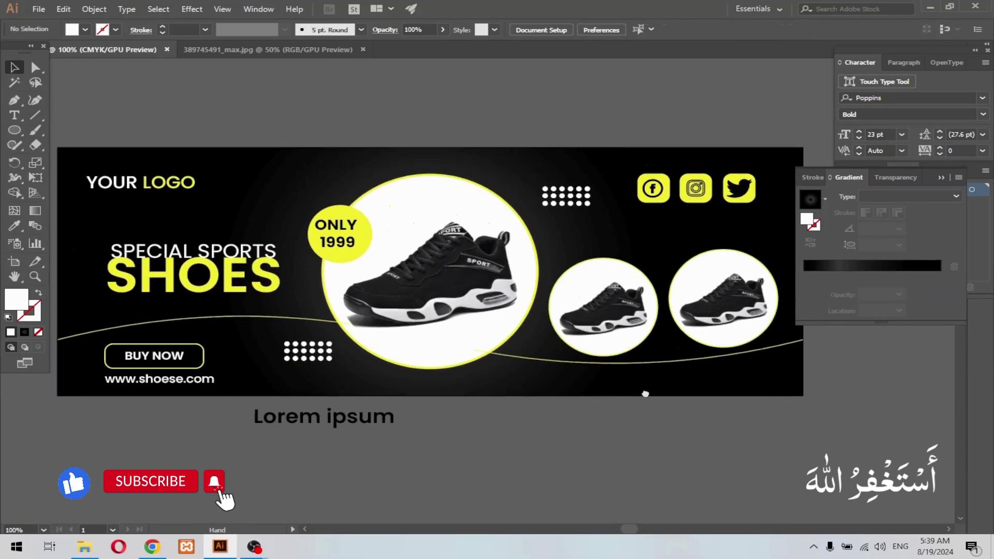
Give the ONLY 1999 badge circle a white fill and a 3 pt yellow stroke.
click(316, 241)
click(82, 30)
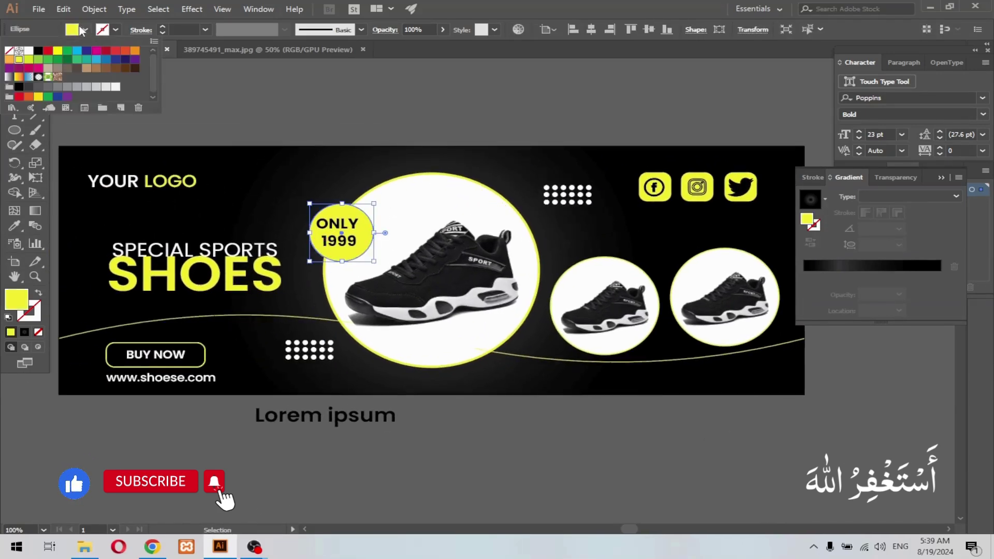
click(28, 51)
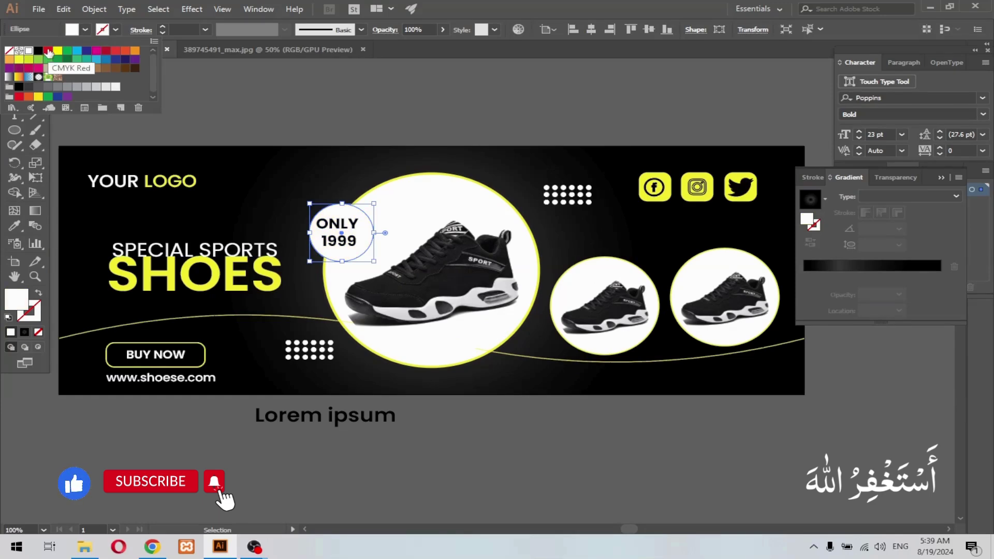
click(115, 29)
click(19, 59)
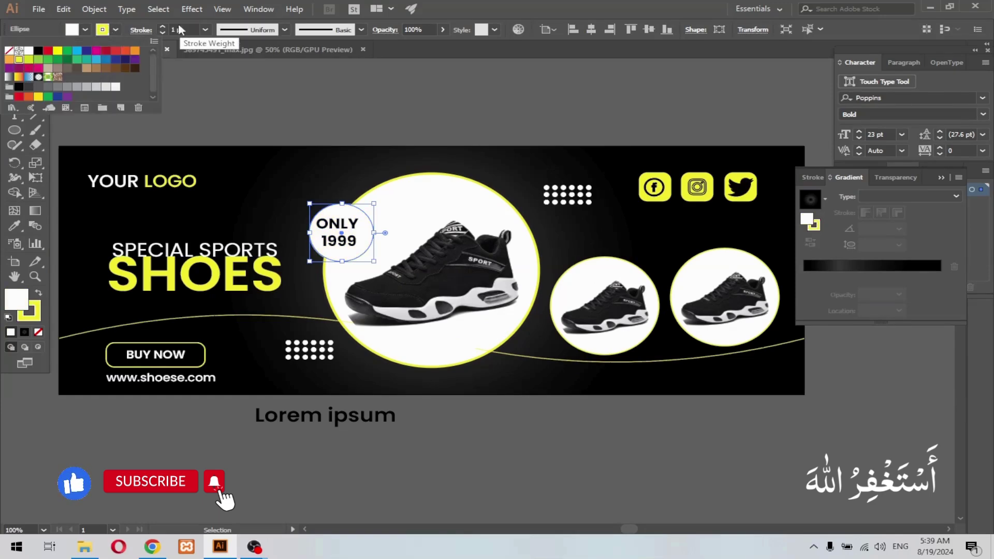
click(162, 26)
click(307, 104)
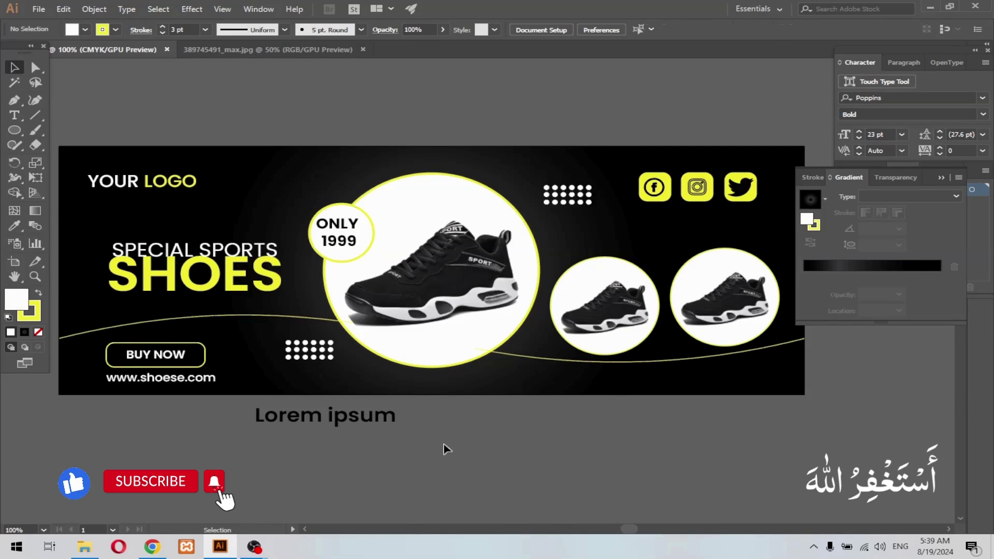